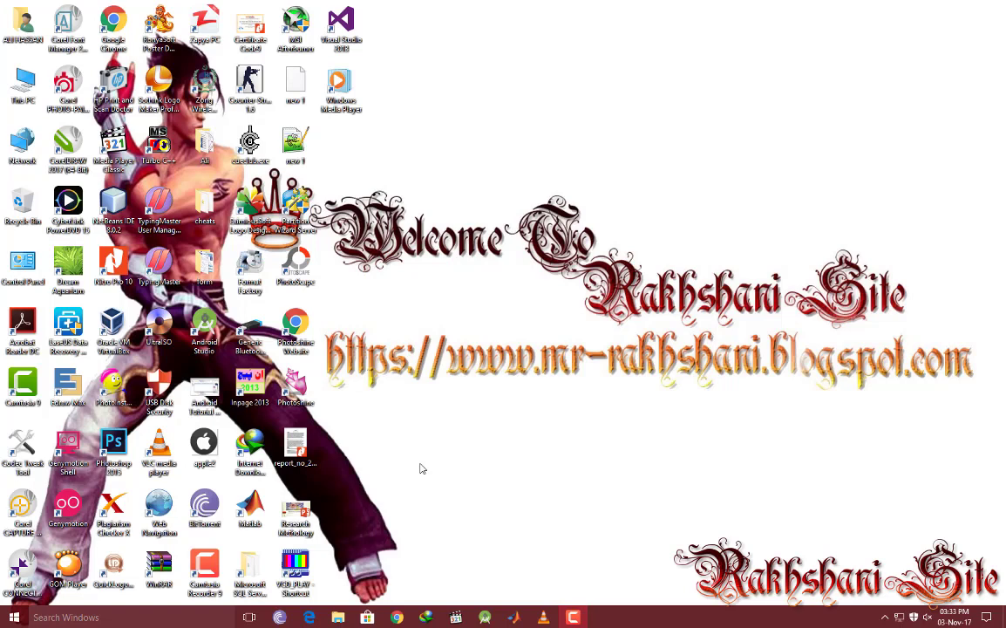
- Launch CorelDRAW 2017 from the desktop and cancel its account sign-in form
{"action": "right_click", "coordinate": [423, 289]}
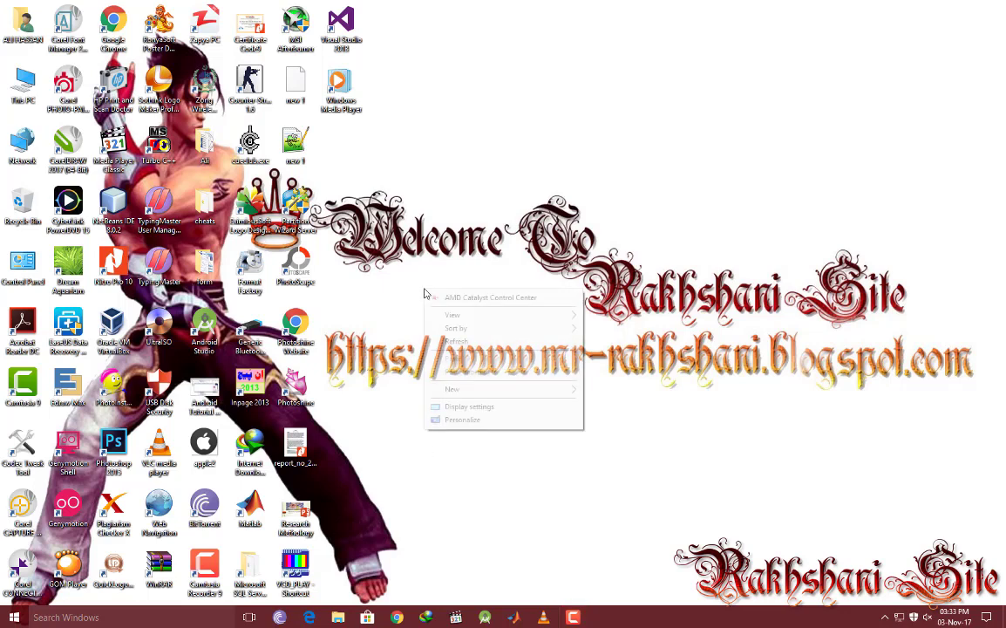
{"action": "left_click", "coordinate": [476, 349]}
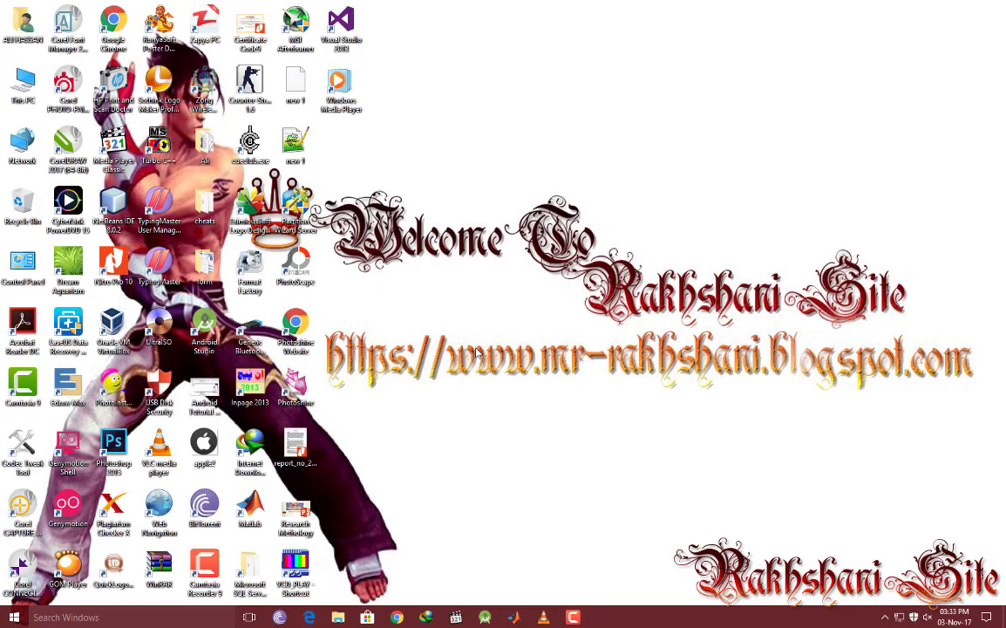
{"action": "double_click", "coordinate": [68, 144]}
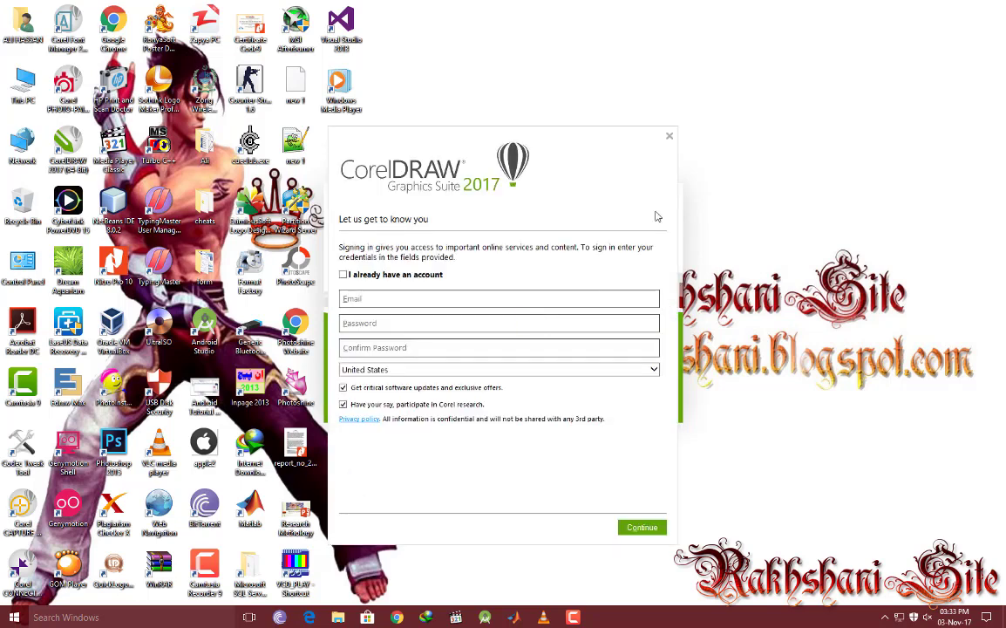
{"action": "left_click", "coordinate": [670, 140]}
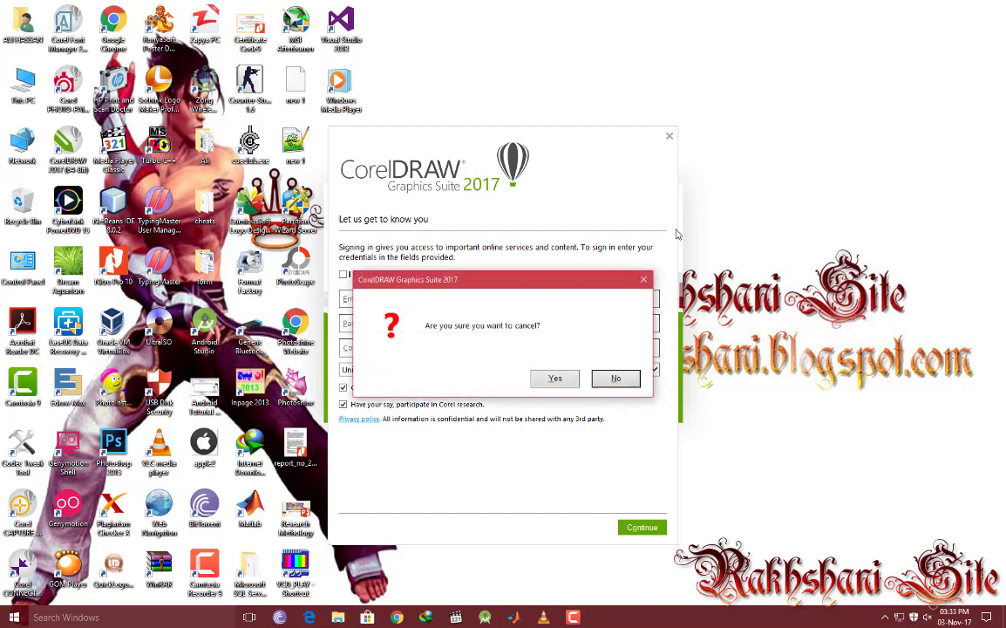
{"action": "left_click", "coordinate": [557, 381]}
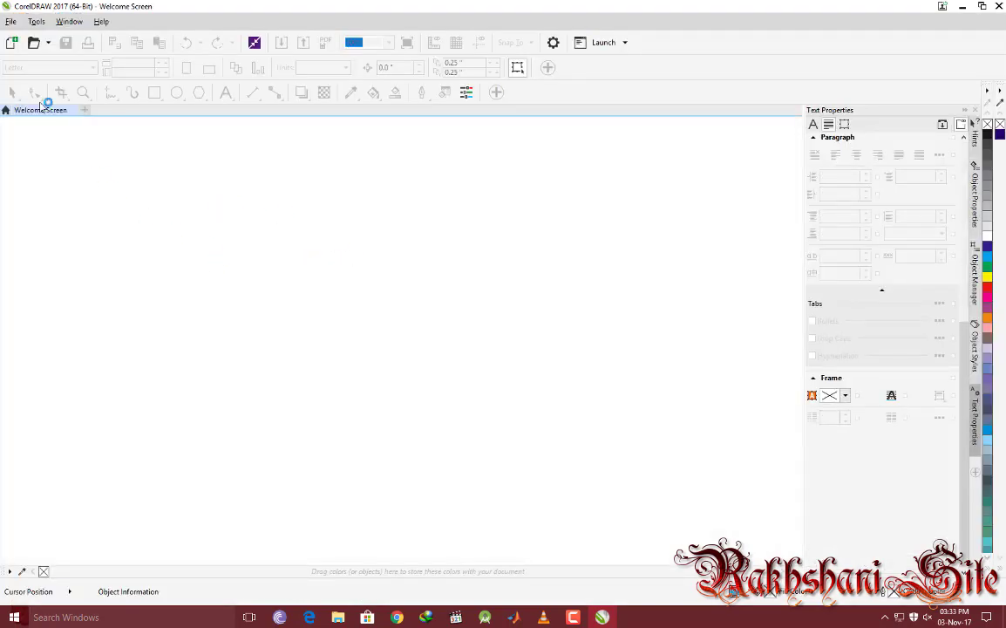
- Create a new one-page CMYK document 2.2 inches wide and 2.2 inches high at 600 dpi
{"action": "left_click", "coordinate": [10, 21]}
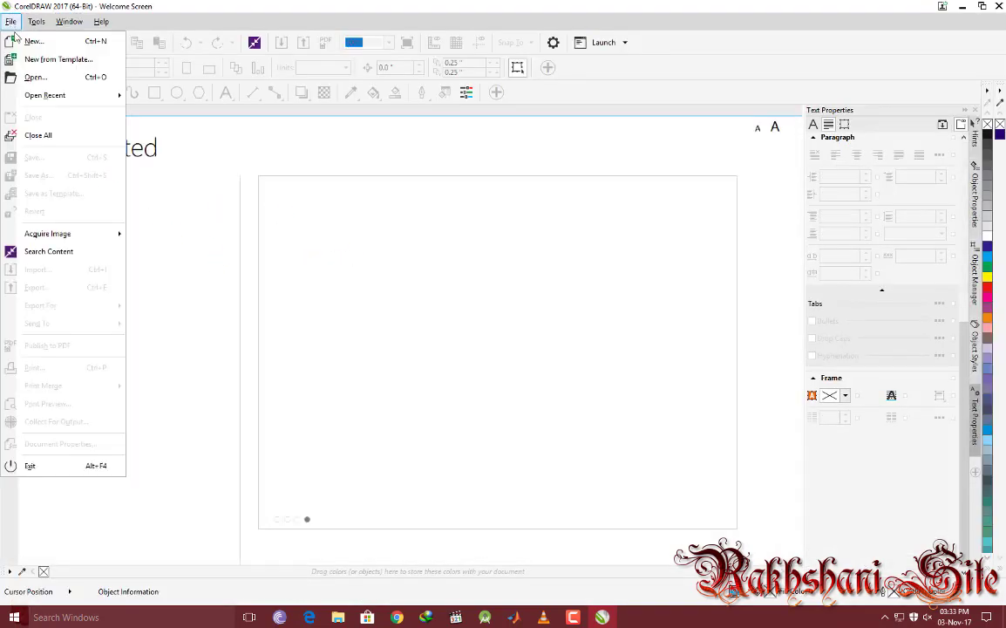
{"action": "left_click", "coordinate": [41, 57]}
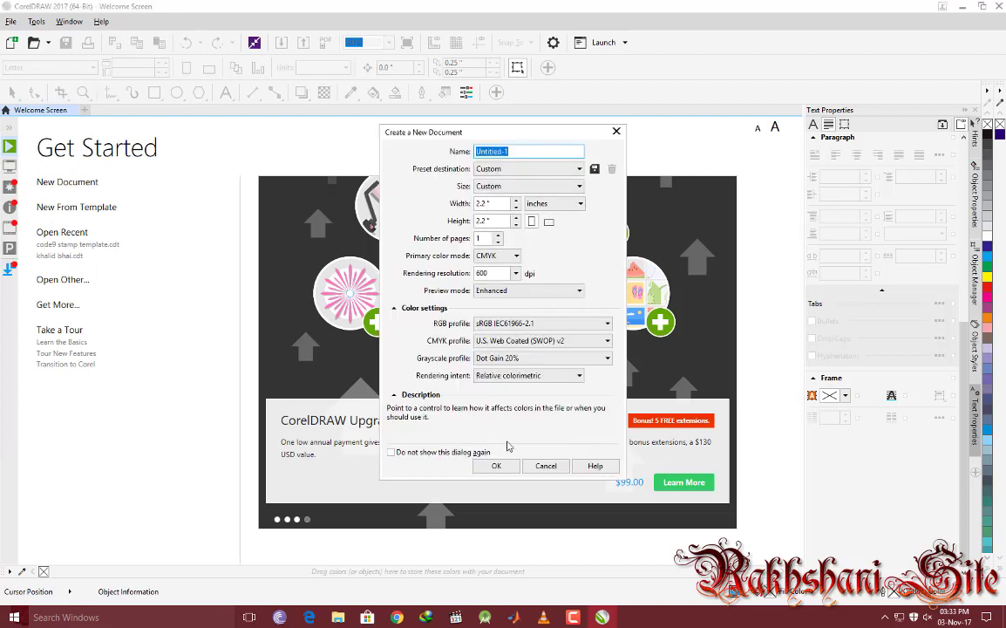
{"action": "double_click", "coordinate": [490, 203]}
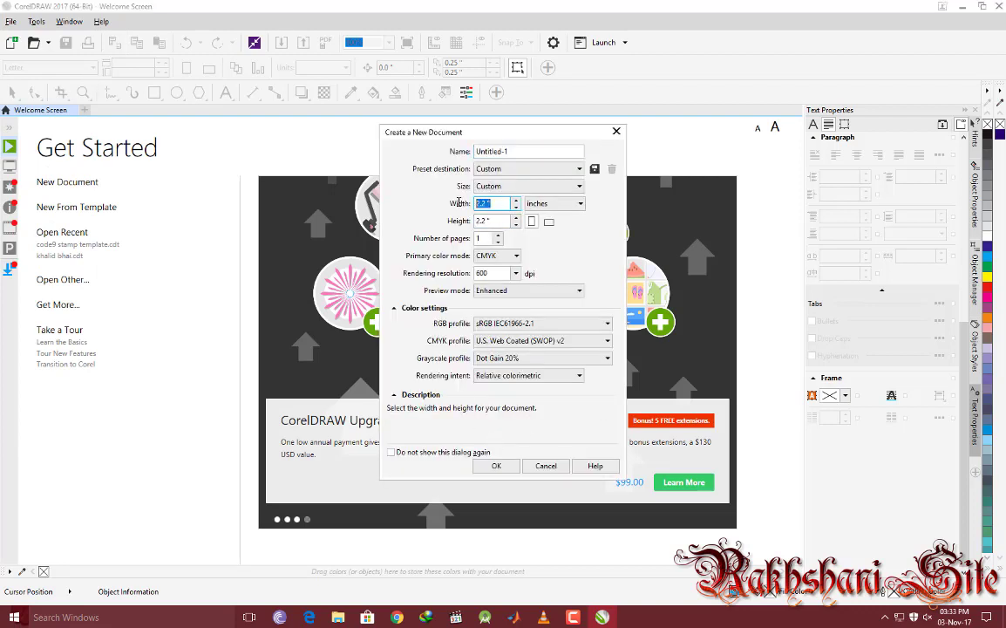
{"action": "double_click", "coordinate": [485, 220]}
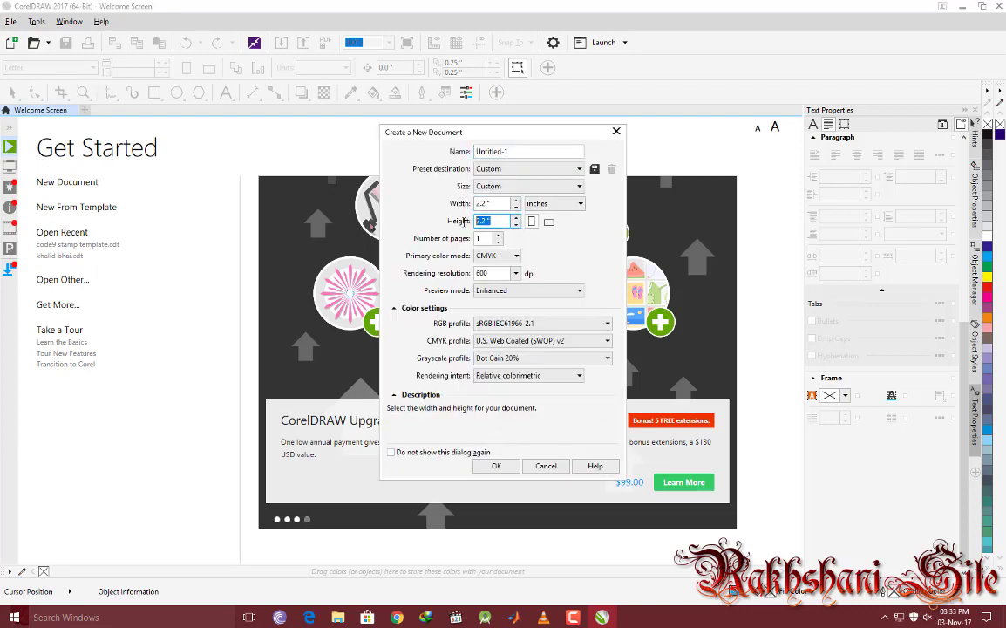
{"action": "double_click", "coordinate": [492, 273]}
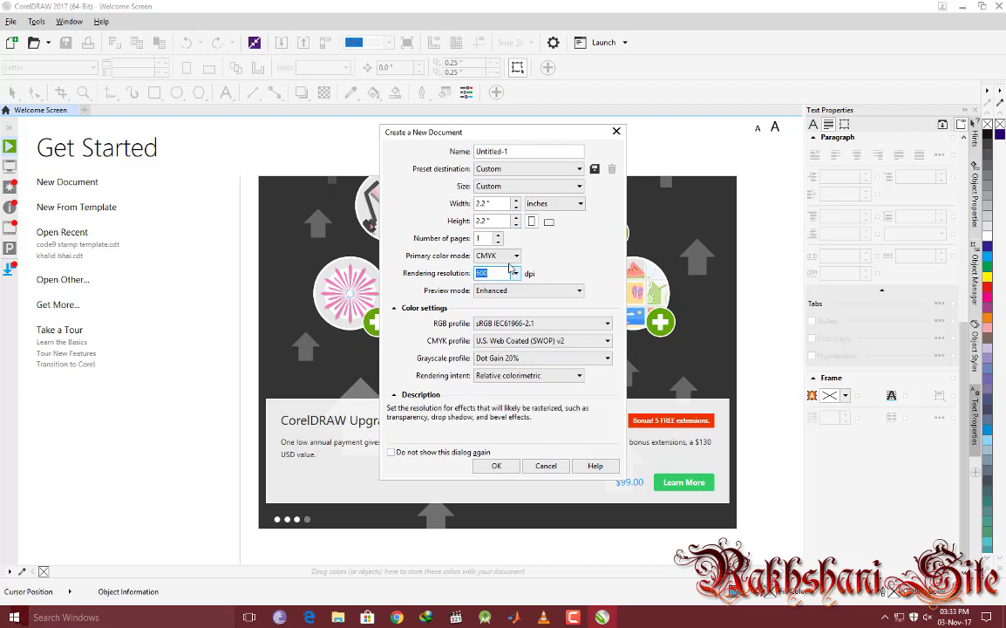
{"action": "left_click", "coordinate": [510, 465]}
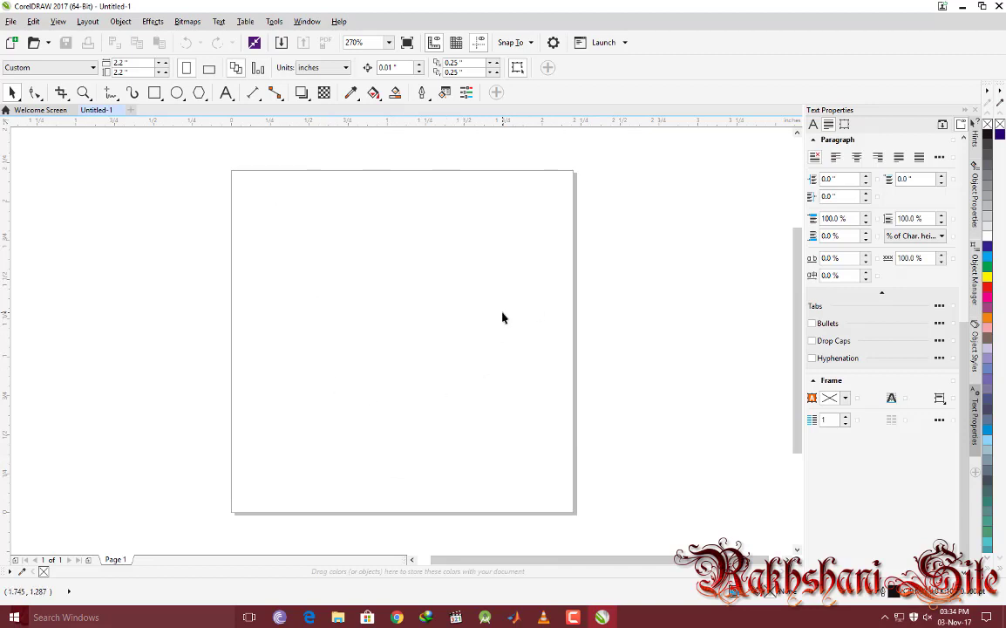
- Delete the custom palette file 123 from the My Palettes folder and open the palette my
{"action": "right_click", "coordinate": [374, 233]}
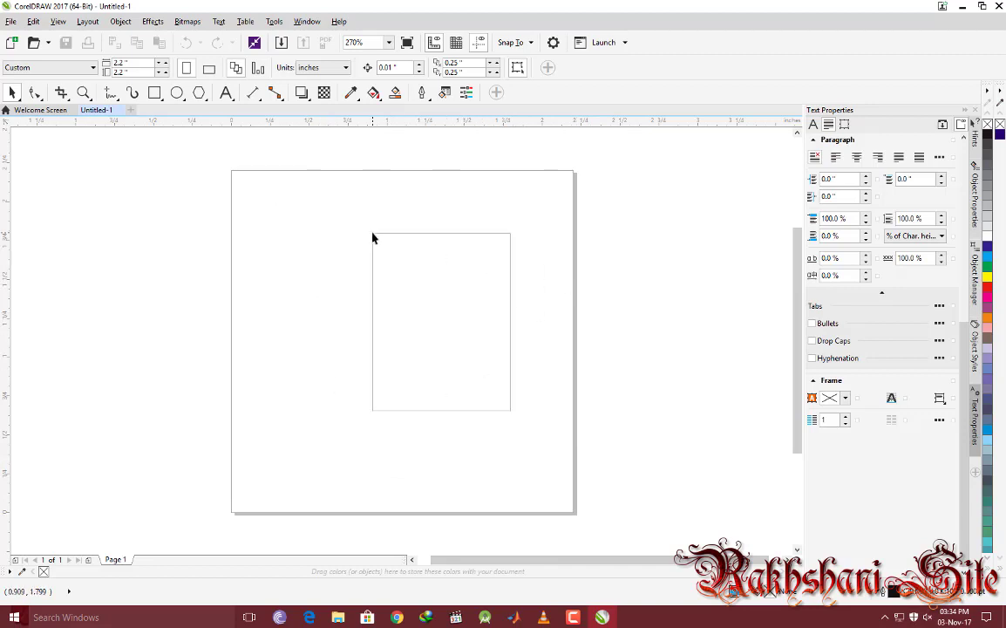
{"action": "left_click", "coordinate": [664, 229]}
{"action": "left_click", "coordinate": [1000, 90]}
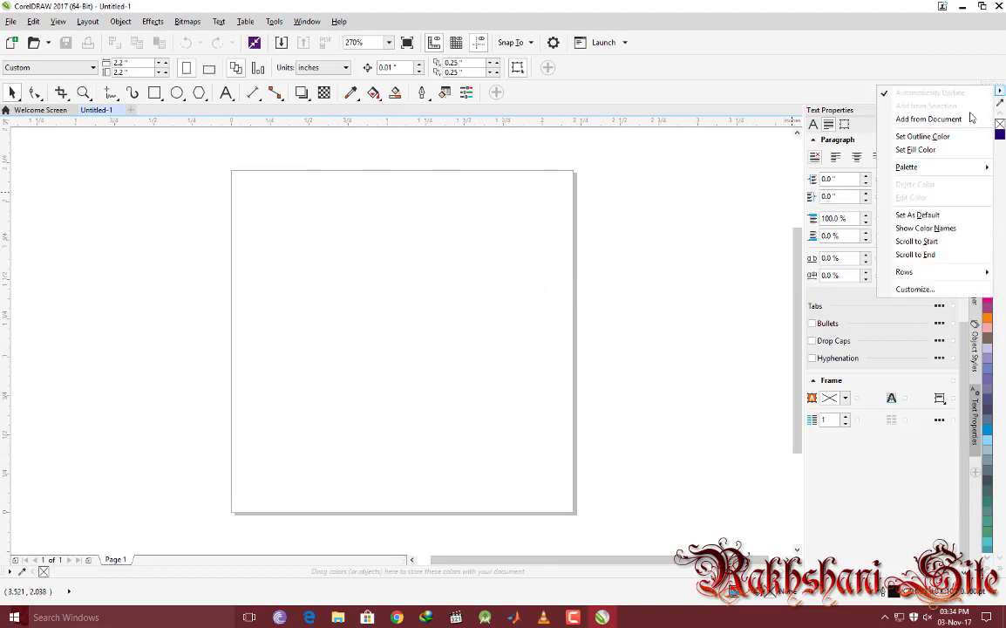
{"action": "mouse_move", "coordinate": [966, 173]}
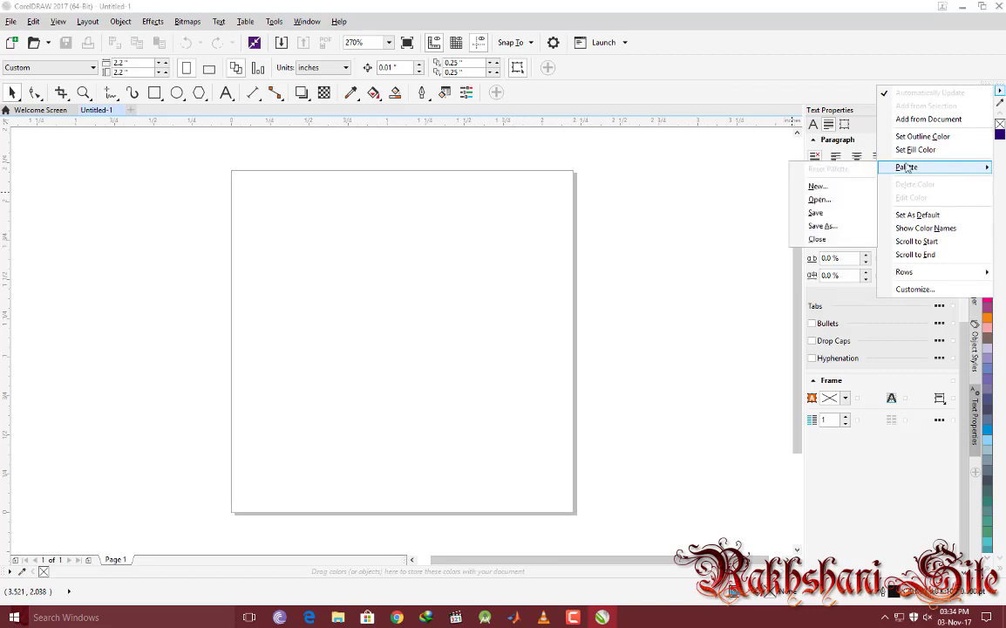
{"action": "left_click", "coordinate": [820, 200]}
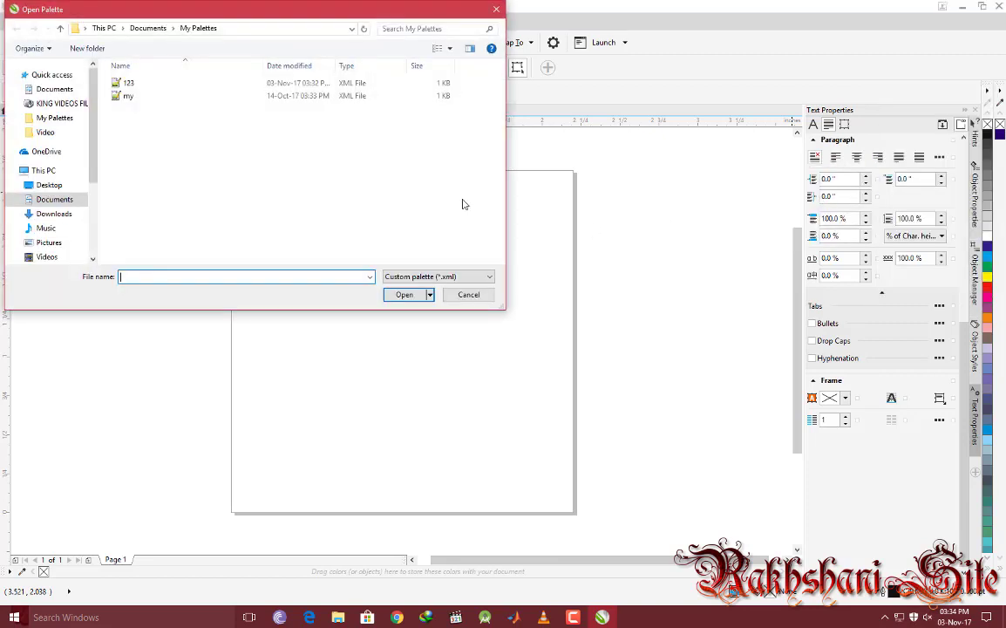
{"action": "right_click", "coordinate": [125, 83]}
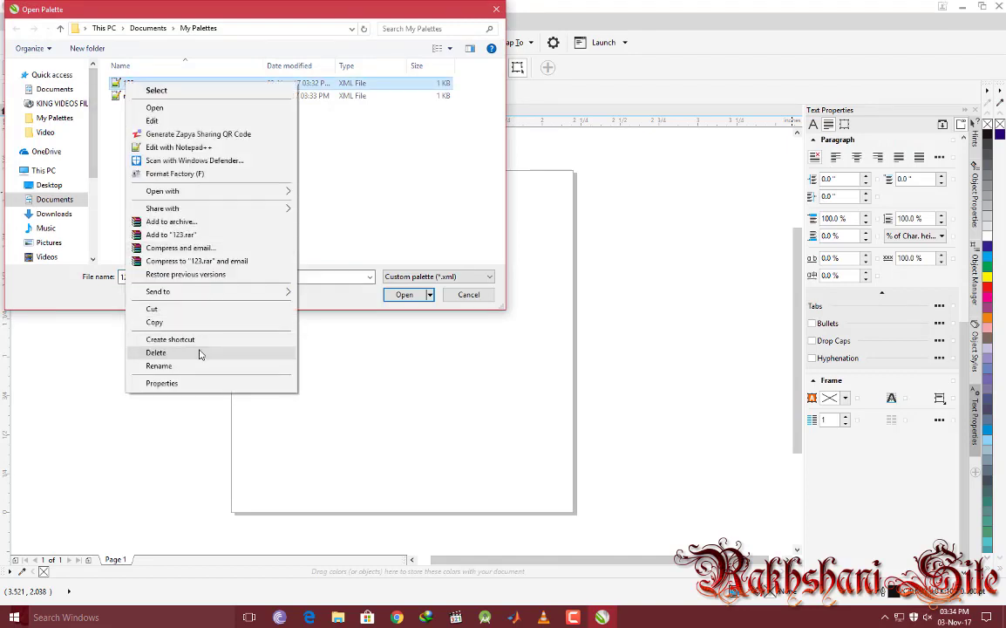
{"action": "left_click", "coordinate": [200, 352]}
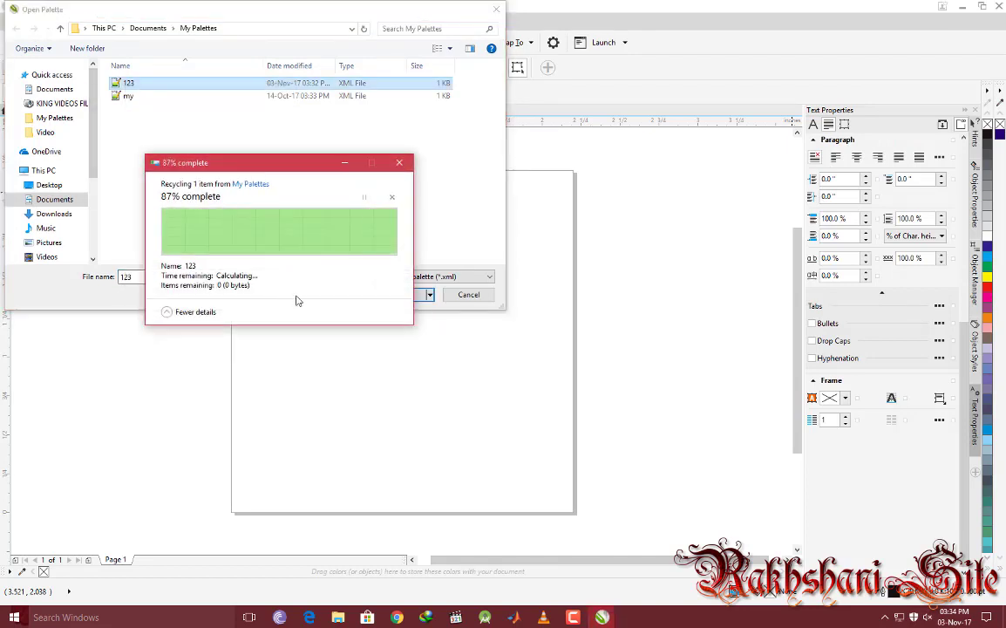
{"action": "left_click", "coordinate": [131, 96]}
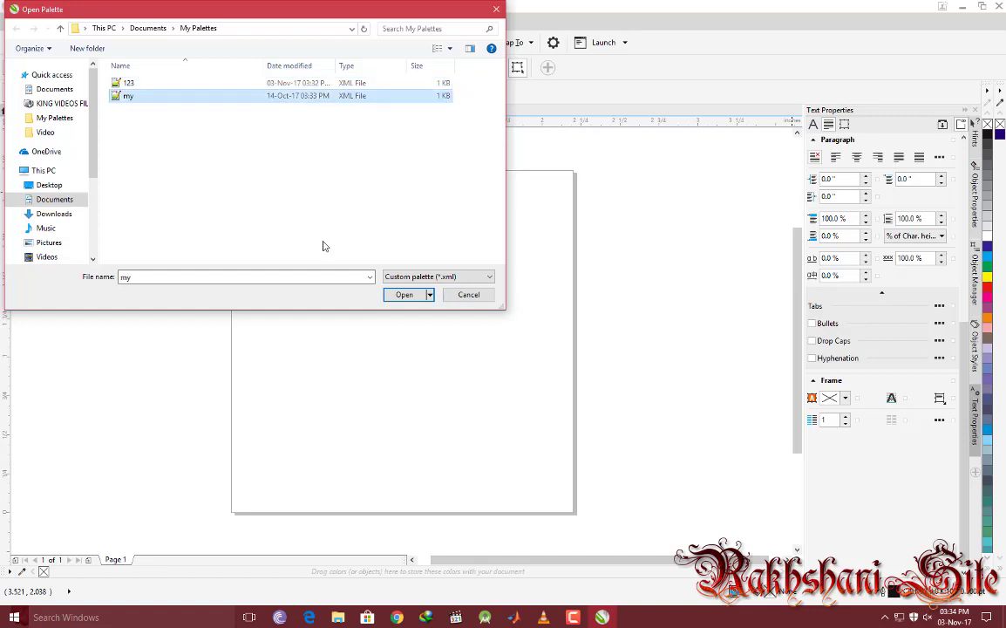
{"action": "left_click", "coordinate": [404, 294]}
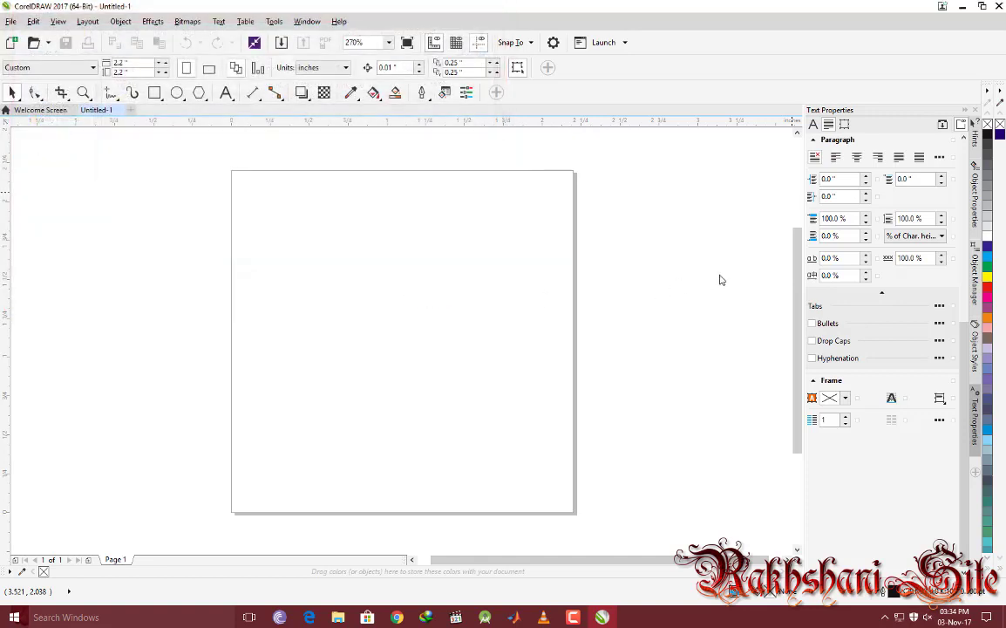
{"action": "double_click", "coordinate": [1000, 122]}
{"action": "left_click", "coordinate": [638, 136]}
{"action": "left_click", "coordinate": [987, 91]}
{"action": "left_click", "coordinate": [990, 100]}
{"action": "left_click", "coordinate": [999, 91]}
{"action": "left_click", "coordinate": [1000, 91]}
{"action": "left_click", "coordinate": [999, 91]}
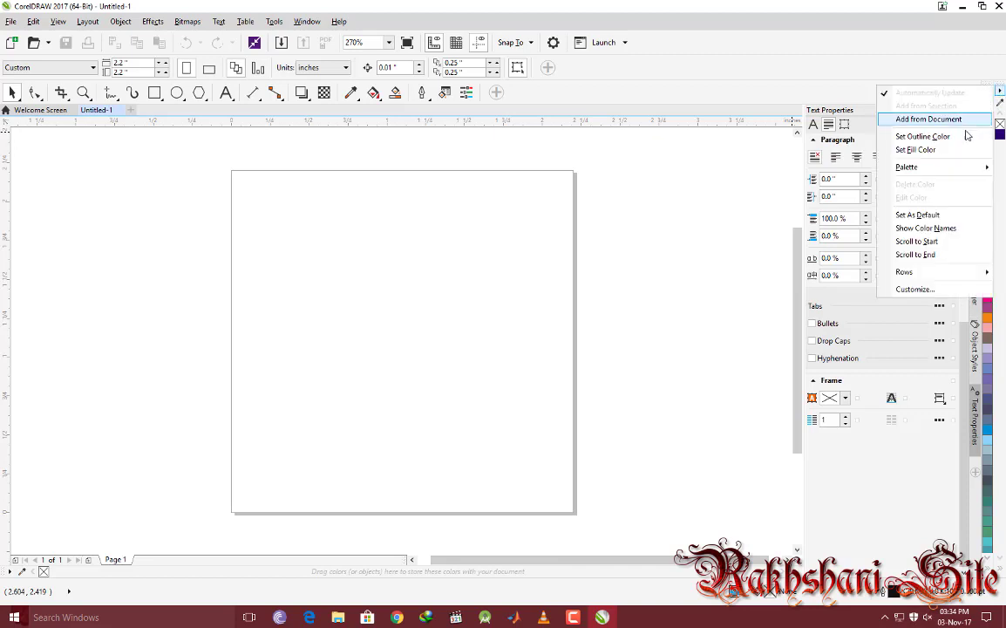
{"action": "mouse_move", "coordinate": [956, 165]}
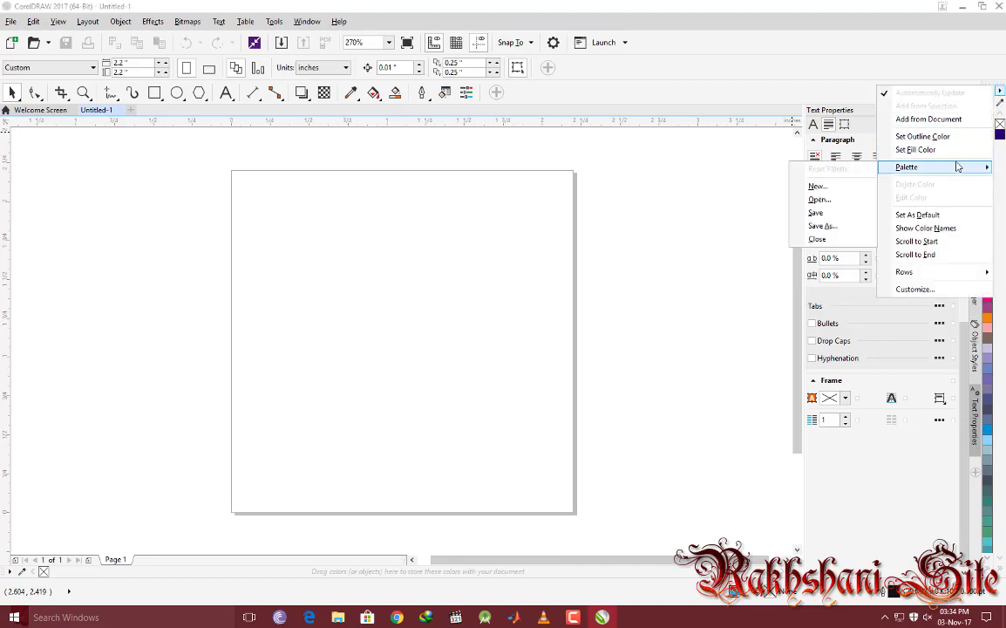
{"action": "left_click", "coordinate": [830, 188]}
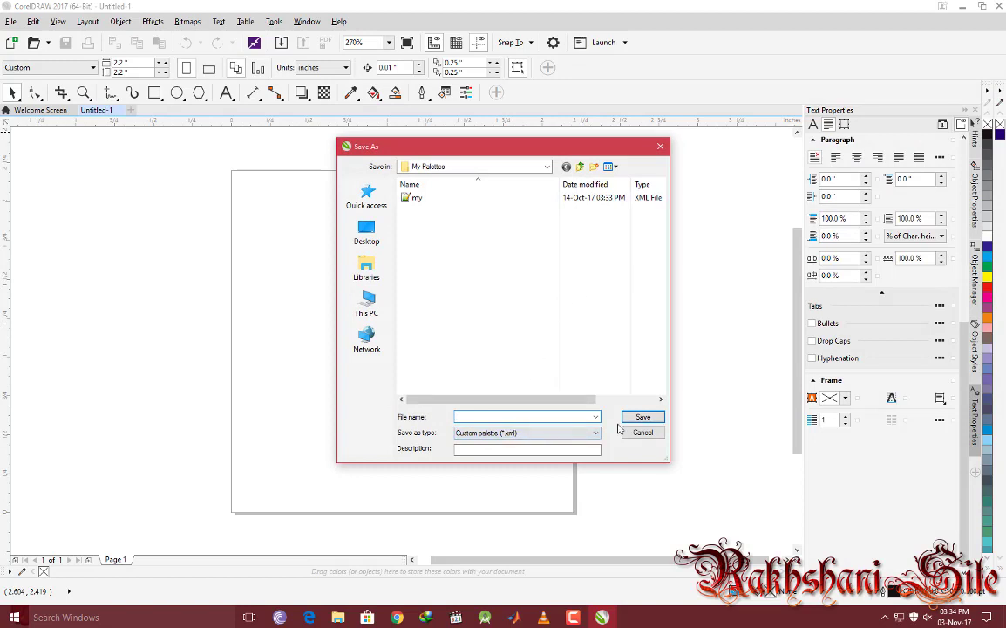
{"action": "left_click", "coordinate": [642, 432]}
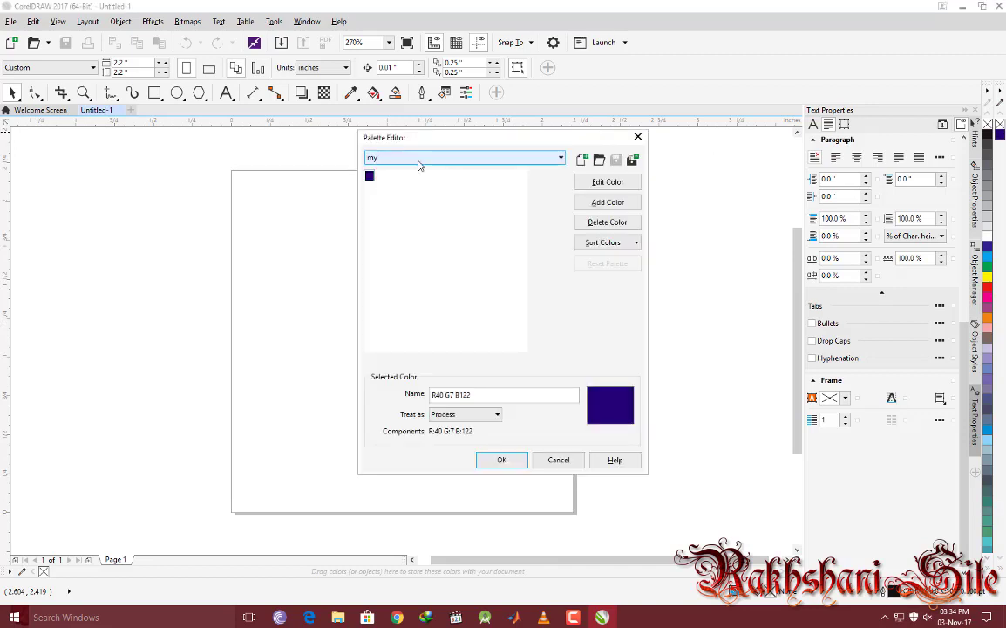
- Open the dark blue color of the my palette for editing and examine its palette, color harmony and color viewer options
{"action": "left_click", "coordinate": [370, 175]}
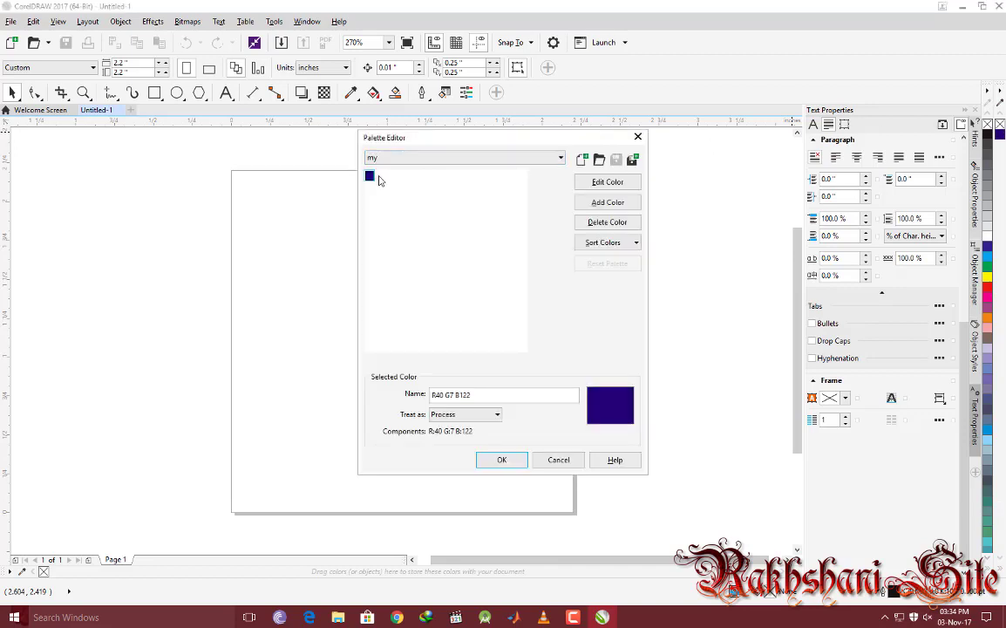
{"action": "left_click", "coordinate": [595, 185]}
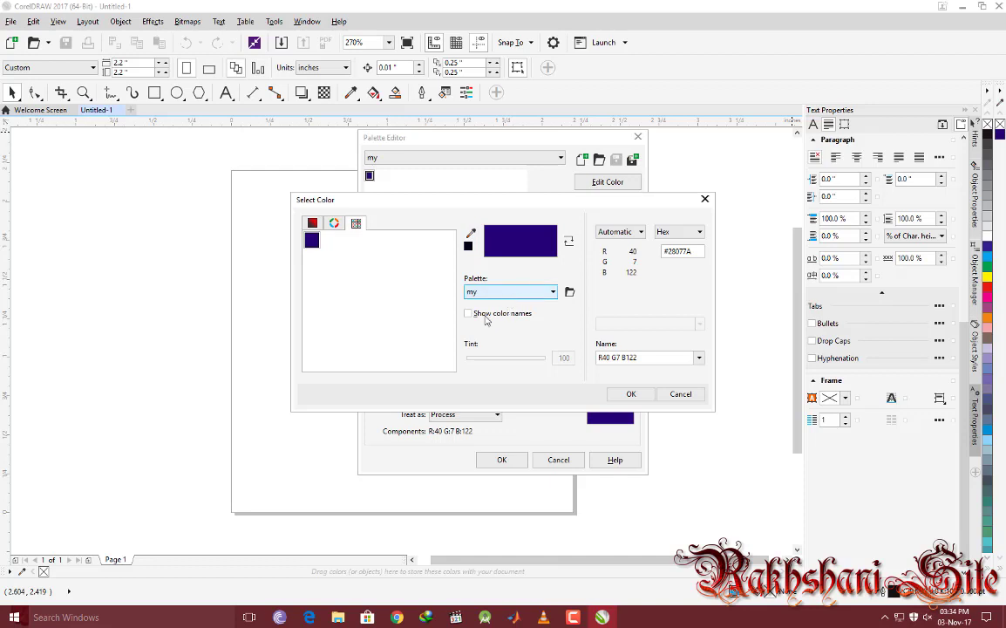
{"action": "left_click", "coordinate": [510, 291]}
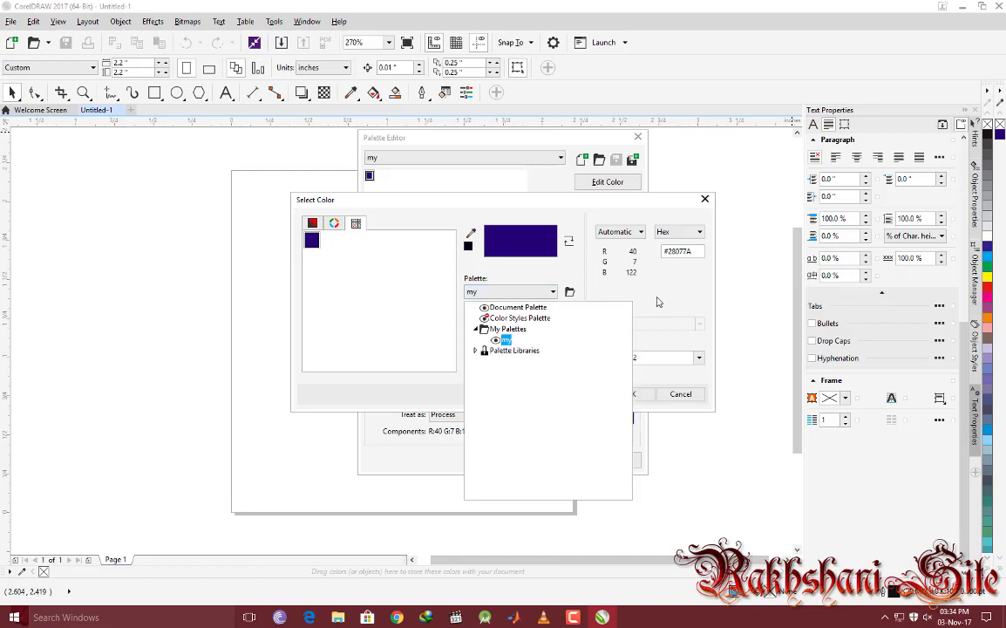
{"action": "left_click", "coordinate": [653, 264]}
{"action": "left_click", "coordinate": [333, 223]}
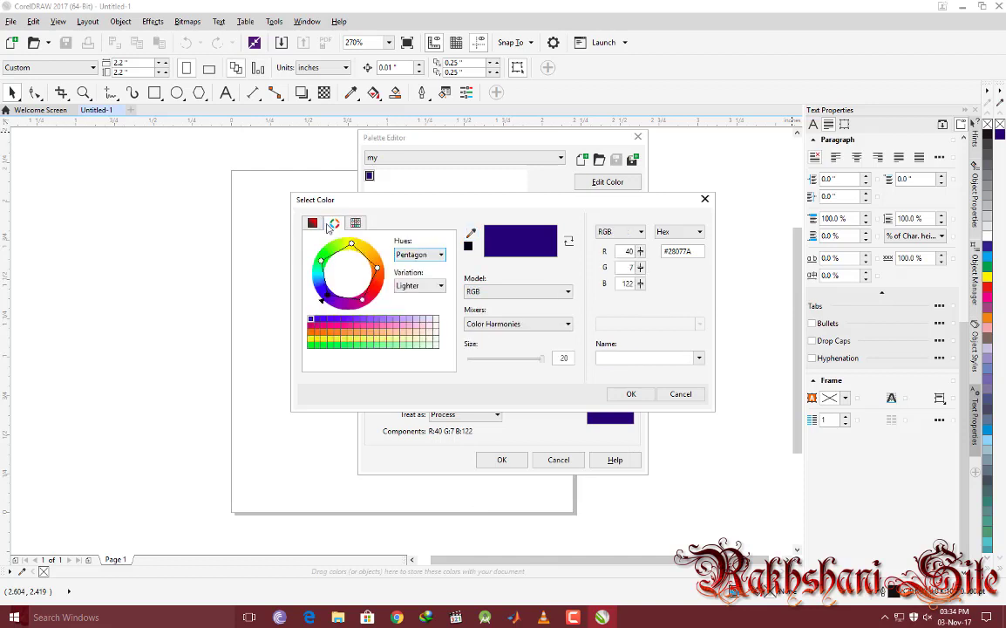
{"action": "left_click", "coordinate": [313, 224]}
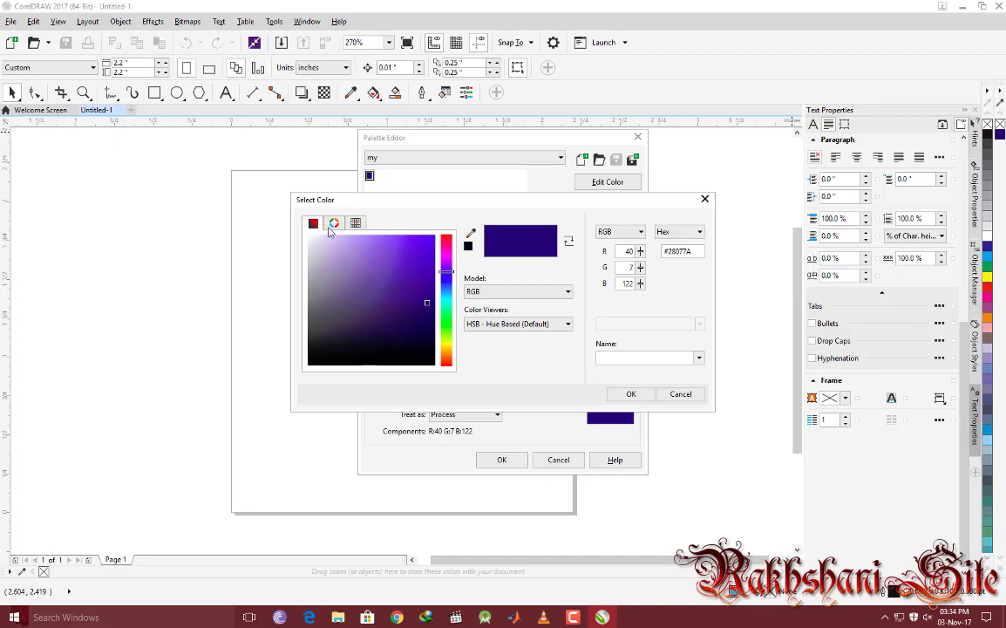
- Examine the dark blue color's model, red, green and blue components and hex code, and accept the color and the palette
{"action": "left_click", "coordinate": [539, 292]}
{"action": "left_click", "coordinate": [540, 292]}
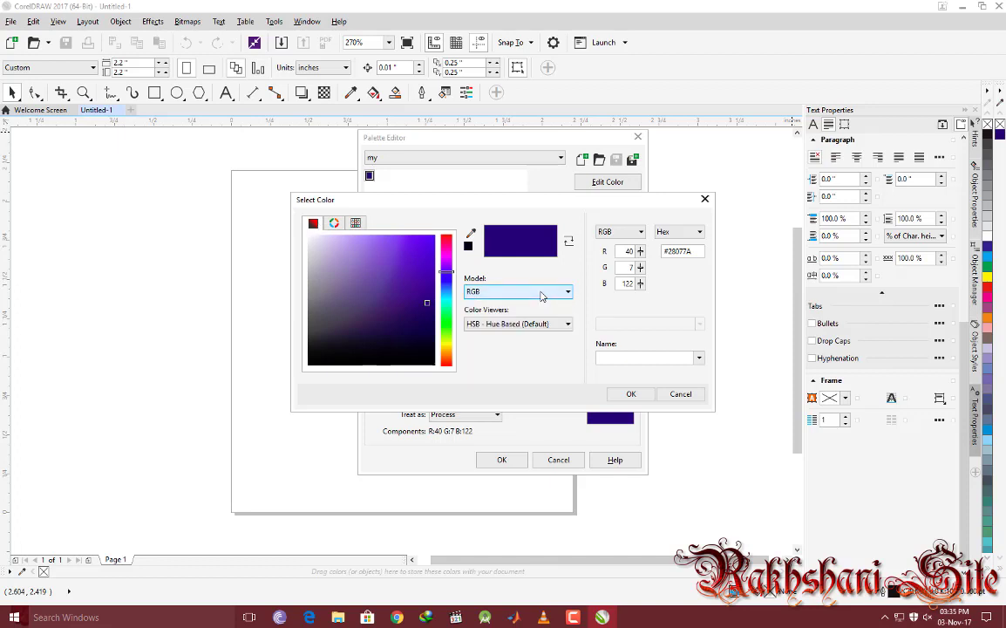
{"action": "double_click", "coordinate": [628, 251]}
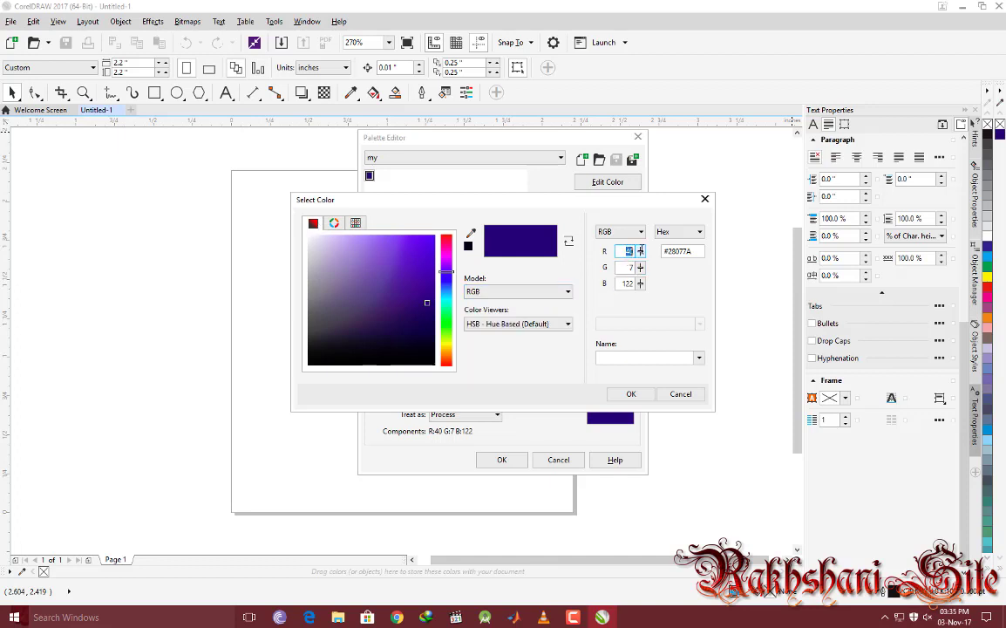
{"action": "left_click", "coordinate": [631, 267]}
{"action": "double_click", "coordinate": [633, 284]}
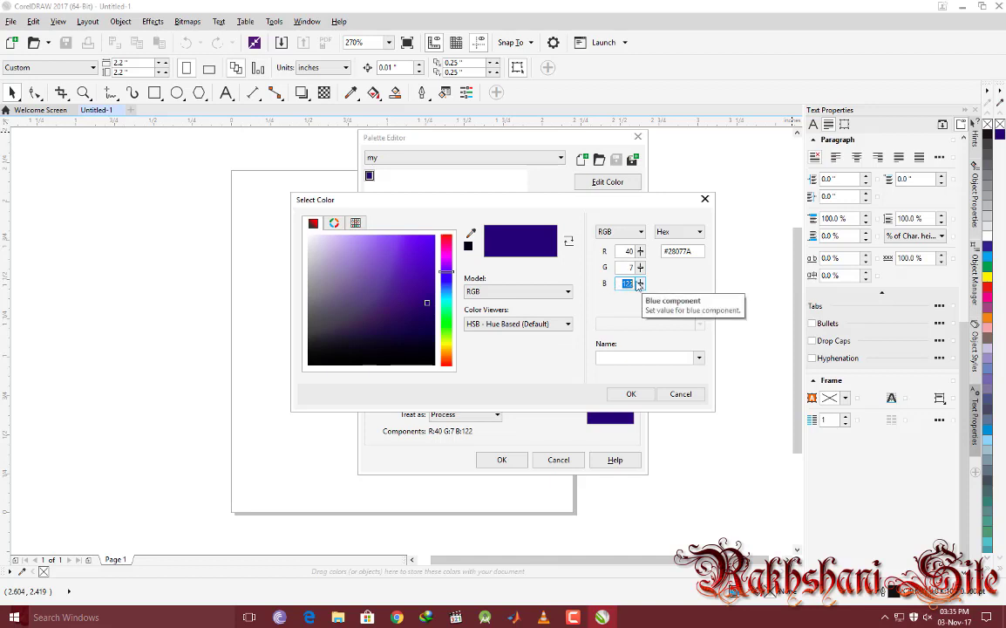
{"action": "left_click", "coordinate": [686, 252]}
{"action": "double_click", "coordinate": [687, 252]}
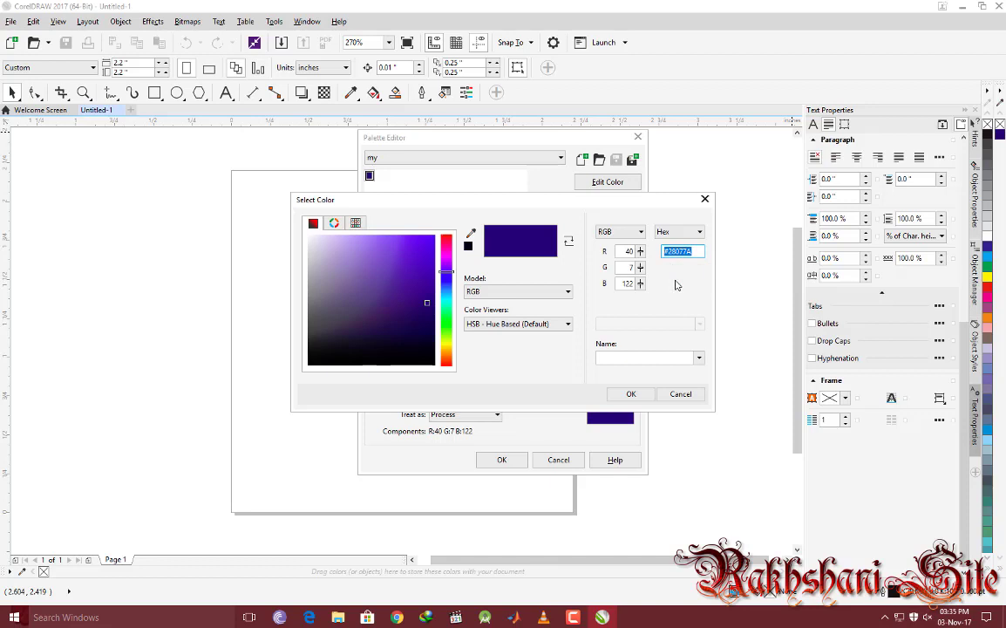
{"action": "left_click", "coordinate": [633, 394]}
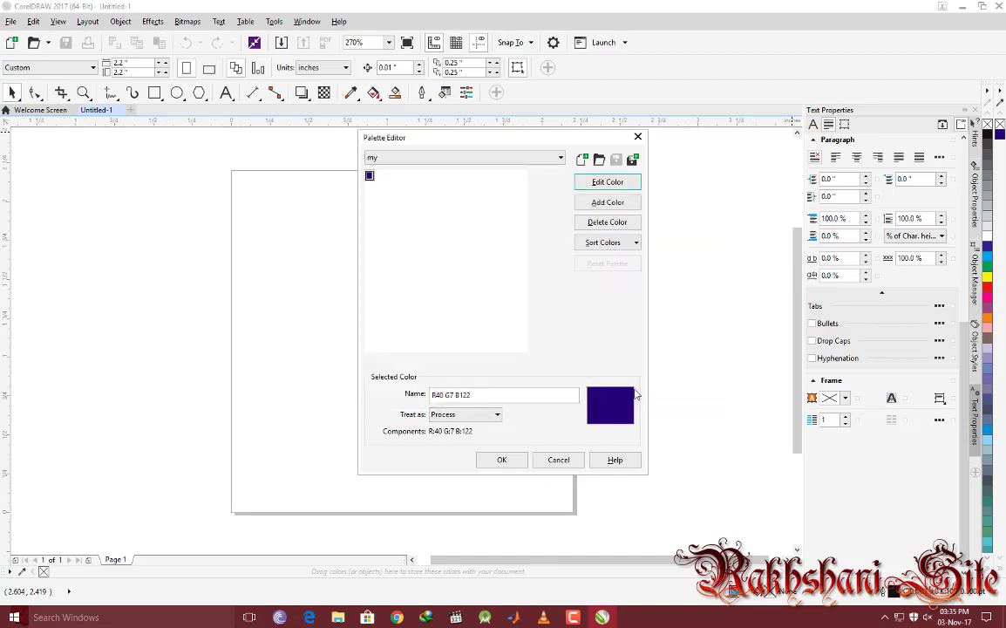
{"action": "left_click", "coordinate": [497, 460]}
{"action": "left_click_drag", "start_coordinate": [298, 234], "coordinate": [479, 409]}
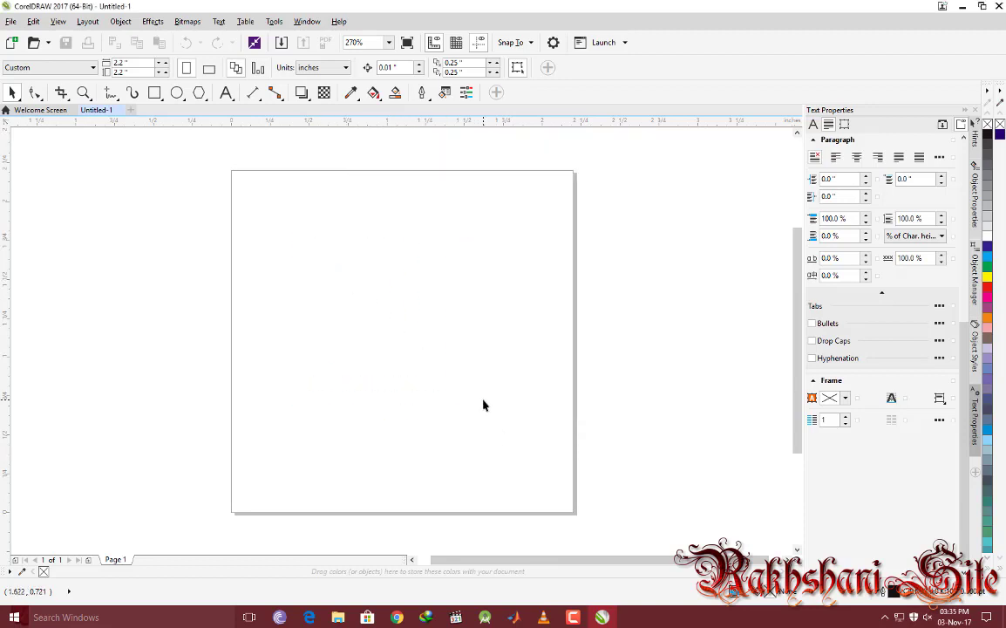
{"action": "left_click", "coordinate": [177, 94]}
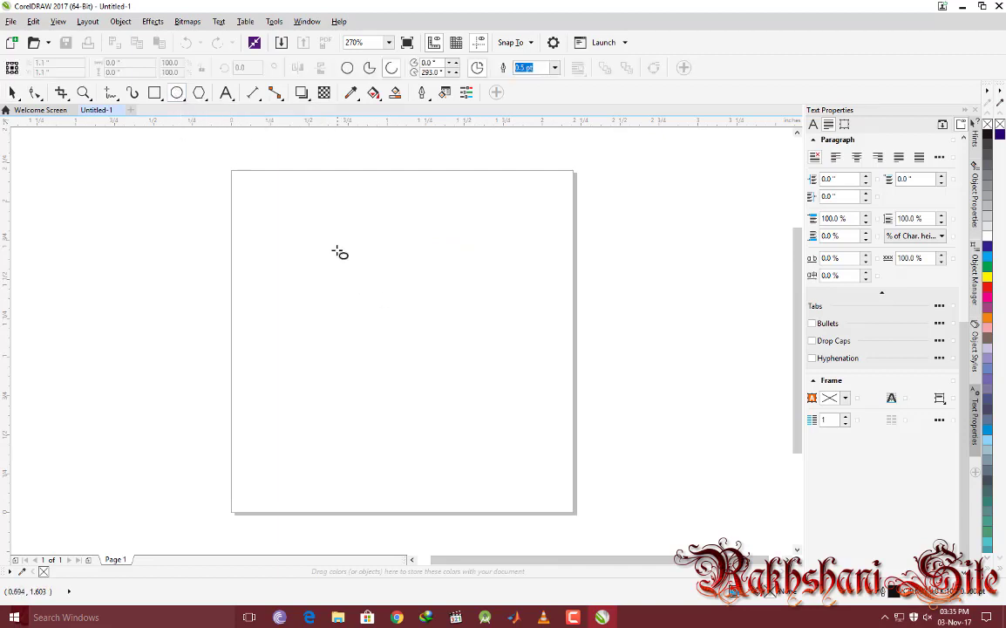
{"action": "left_click_drag", "start_coordinate": [342, 259], "coordinate": [451, 382]}
{"action": "left_click", "coordinate": [347, 67]}
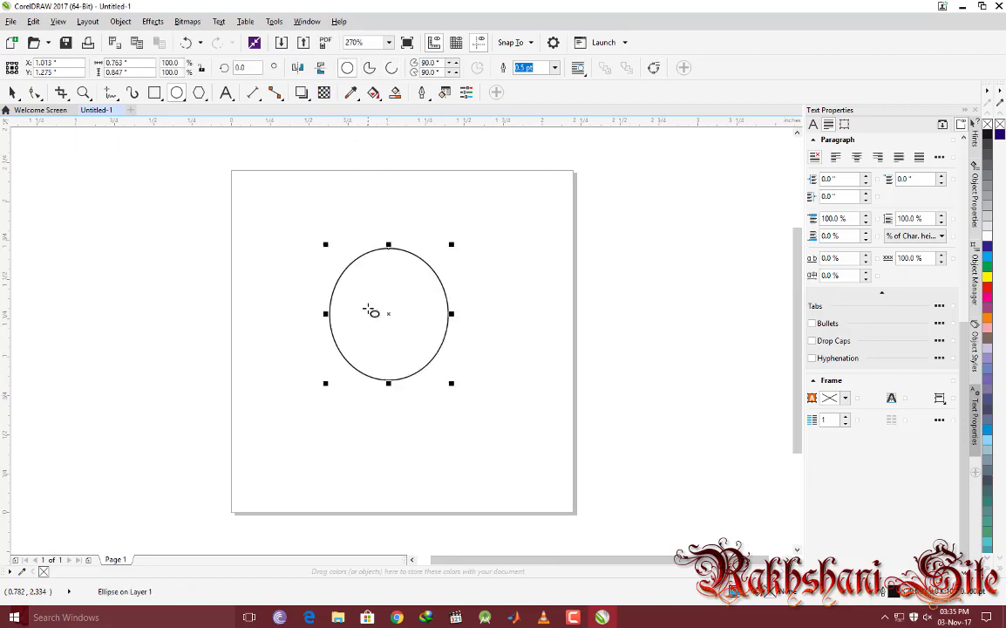
{"action": "key", "text": "Delete"}
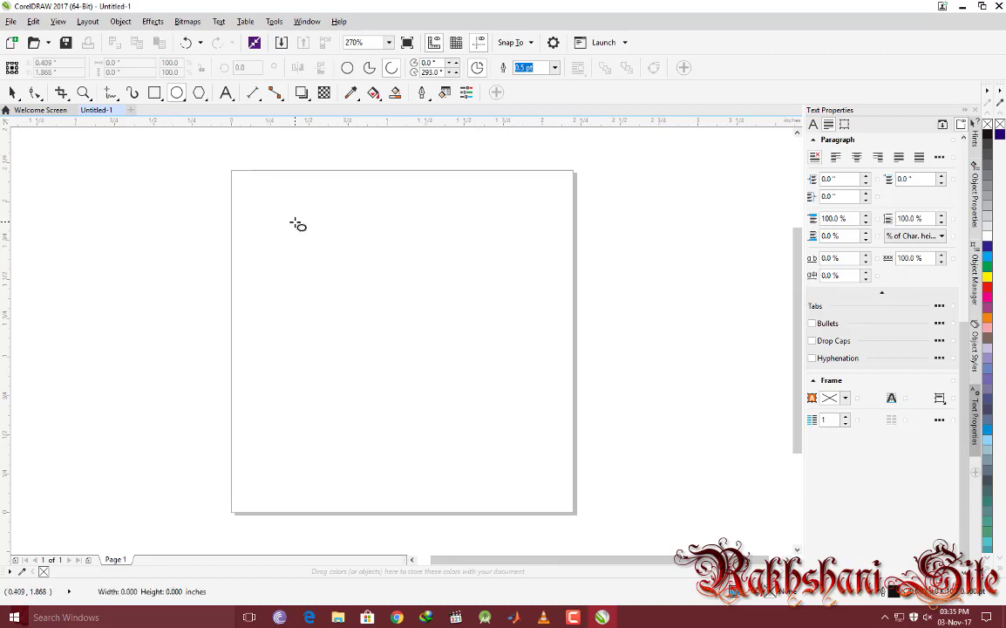
- Draw a full circle about 1.294 inches in diameter and move it near the page center, at about X 1.06, Y 1.117
{"action": "left_click", "coordinate": [347, 67]}
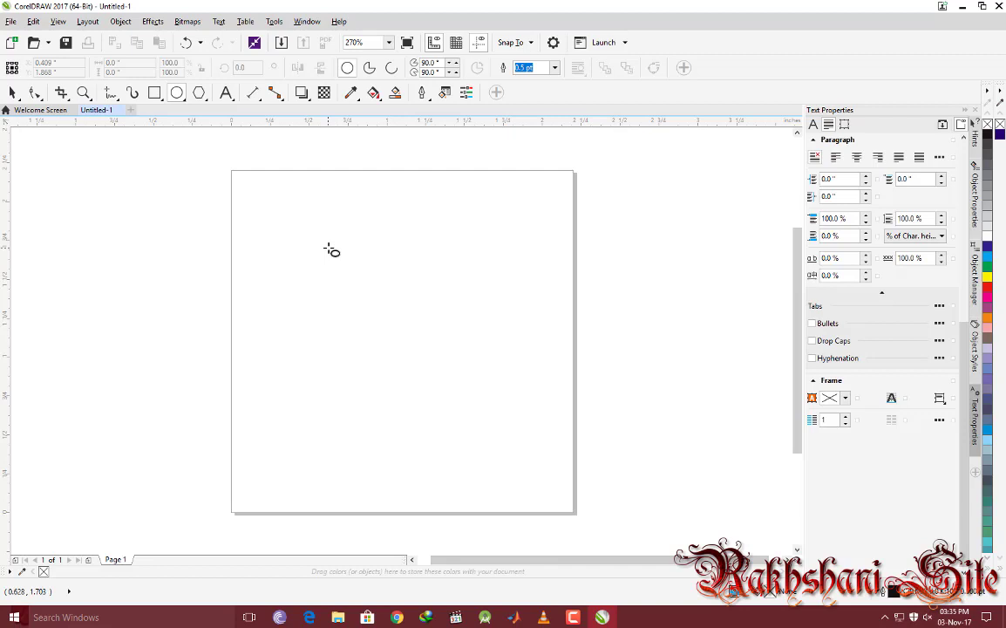
{"action": "left_click_drag", "start_coordinate": [331, 250], "coordinate": [503, 452]}
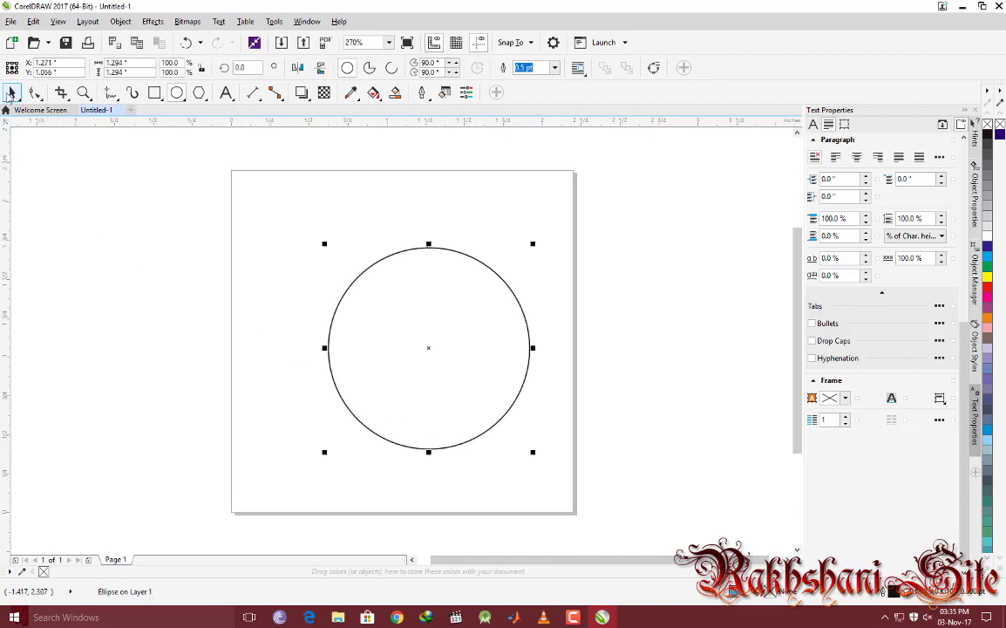
{"action": "left_click", "coordinate": [11, 94]}
{"action": "left_click_drag", "start_coordinate": [428, 321], "coordinate": [397, 314]}
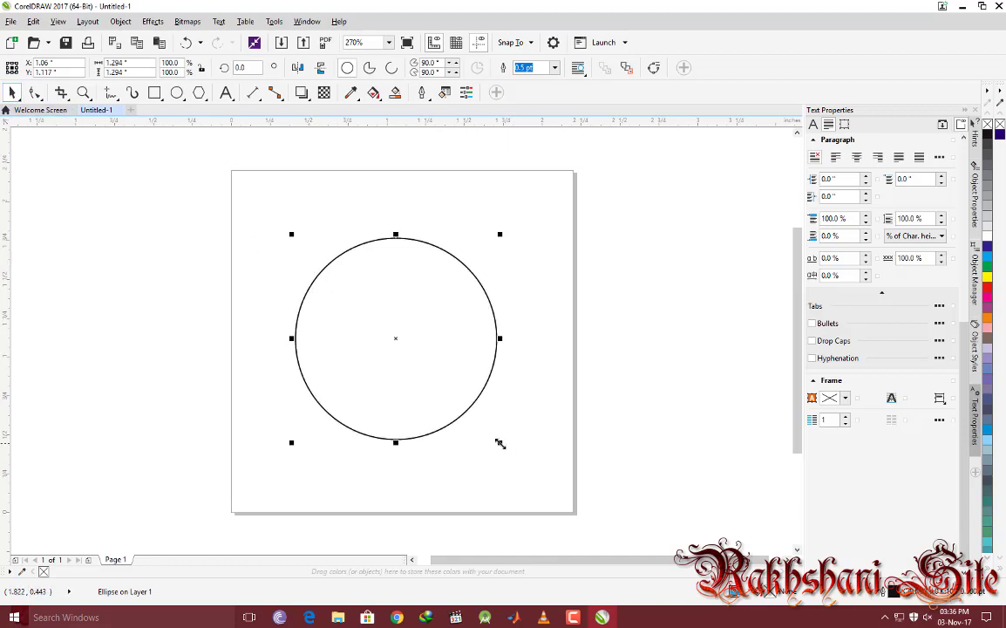
- Create a concentric copy just inside the circle and scale it to about 1.271 inches in diameter
{"action": "left_click_drag", "start_coordinate": [499, 444], "coordinate": [499, 440]}
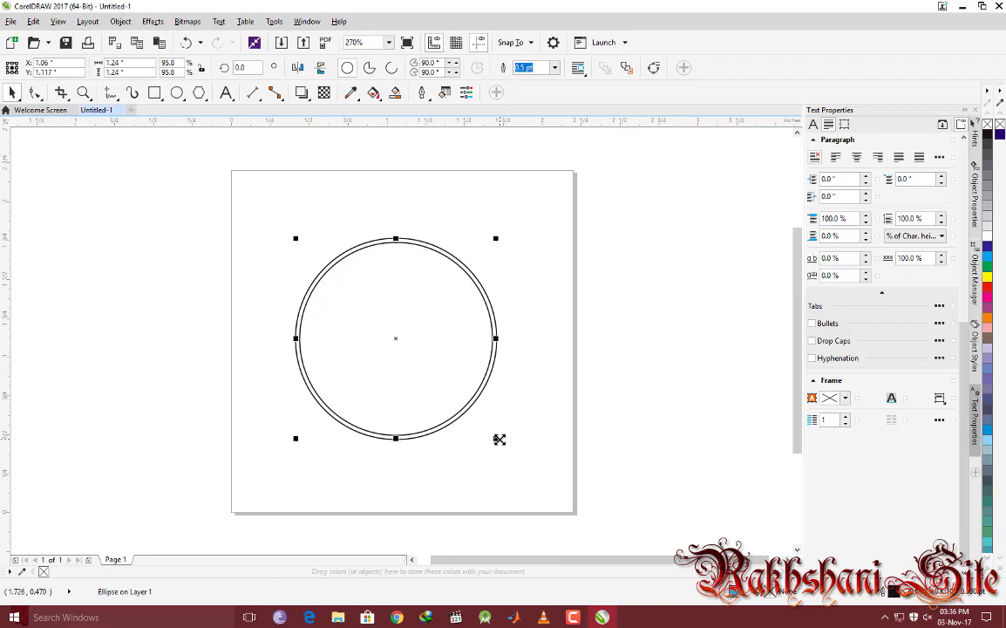
{"action": "left_click", "coordinate": [541, 321]}
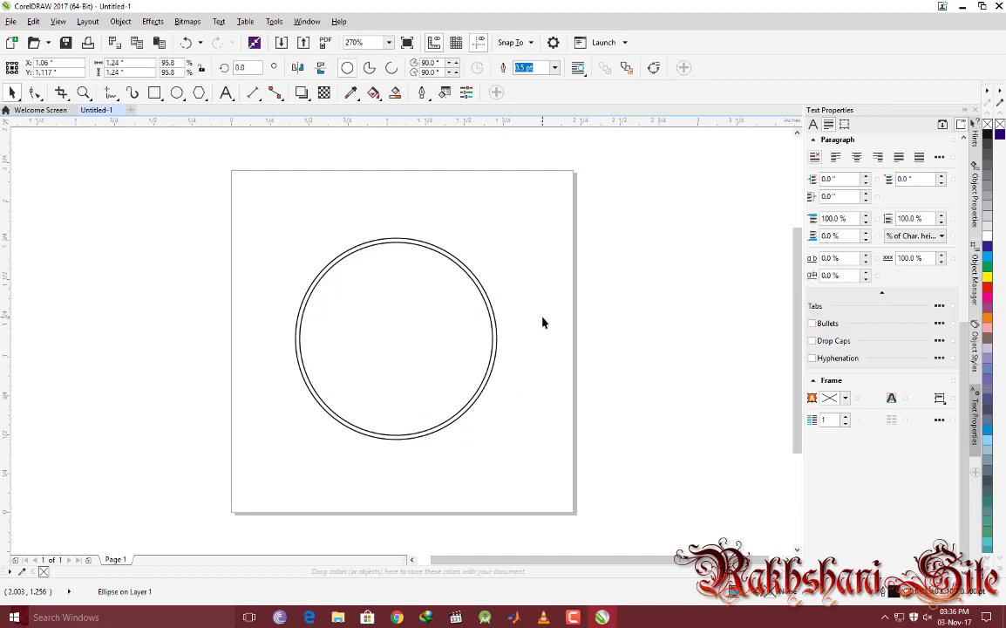
{"action": "left_click", "coordinate": [474, 388]}
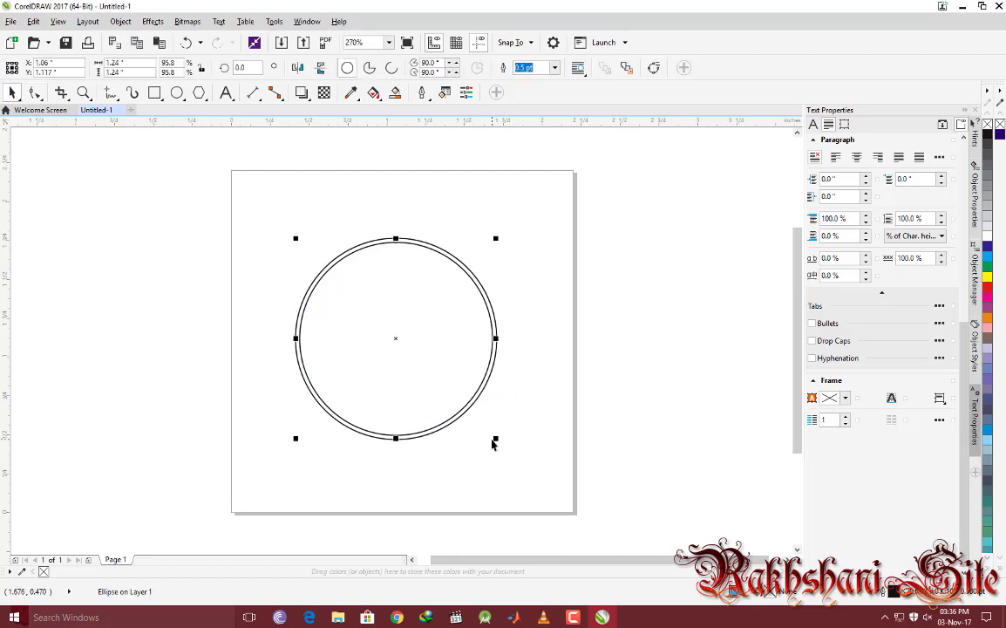
{"action": "left_click_drag", "start_coordinate": [498, 437], "coordinate": [518, 447]}
{"action": "left_click_drag", "start_coordinate": [504, 433], "coordinate": [514, 441]}
{"action": "left_click", "coordinate": [539, 369]}
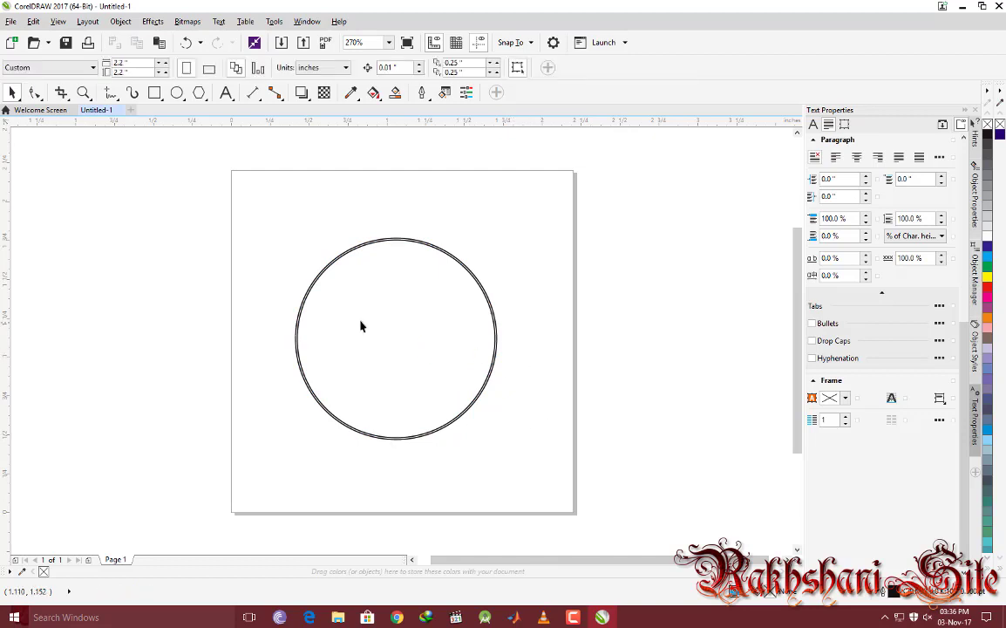
- Create a third, clearly smaller concentric circle by scaling down a copy of the 1.271-inch circle
{"action": "left_click", "coordinate": [308, 305]}
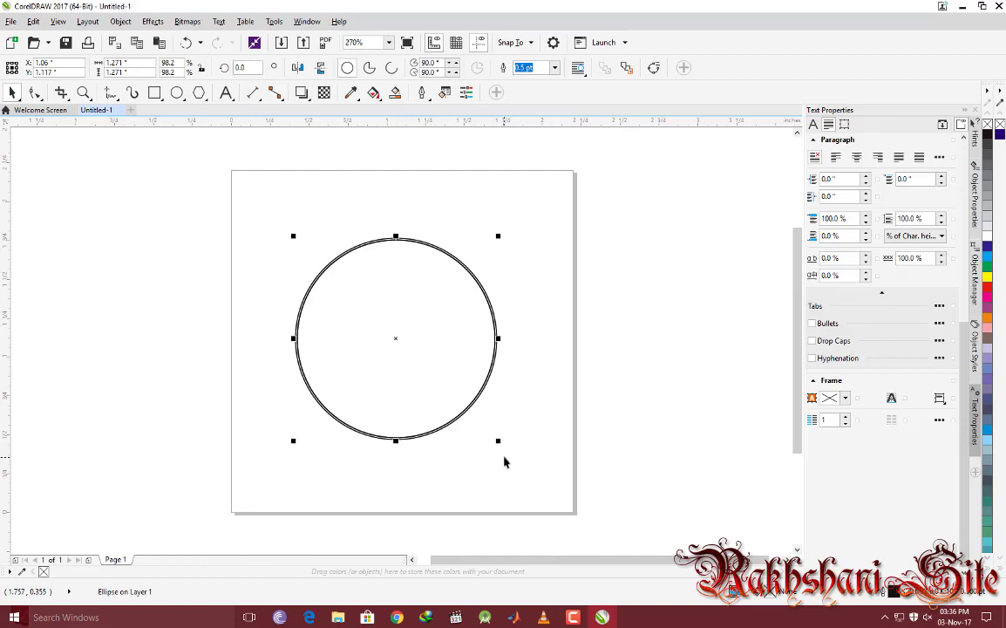
{"action": "left_click_drag", "start_coordinate": [498, 437], "coordinate": [471, 406]}
{"action": "left_click", "coordinate": [548, 440]}
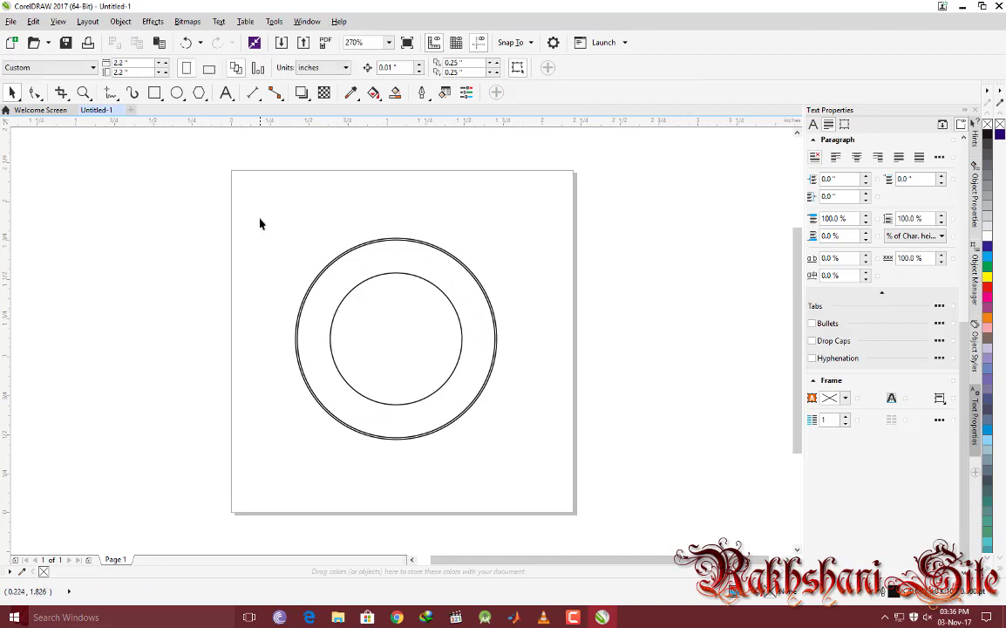
{"action": "left_click_drag", "start_coordinate": [261, 215], "coordinate": [545, 472]}
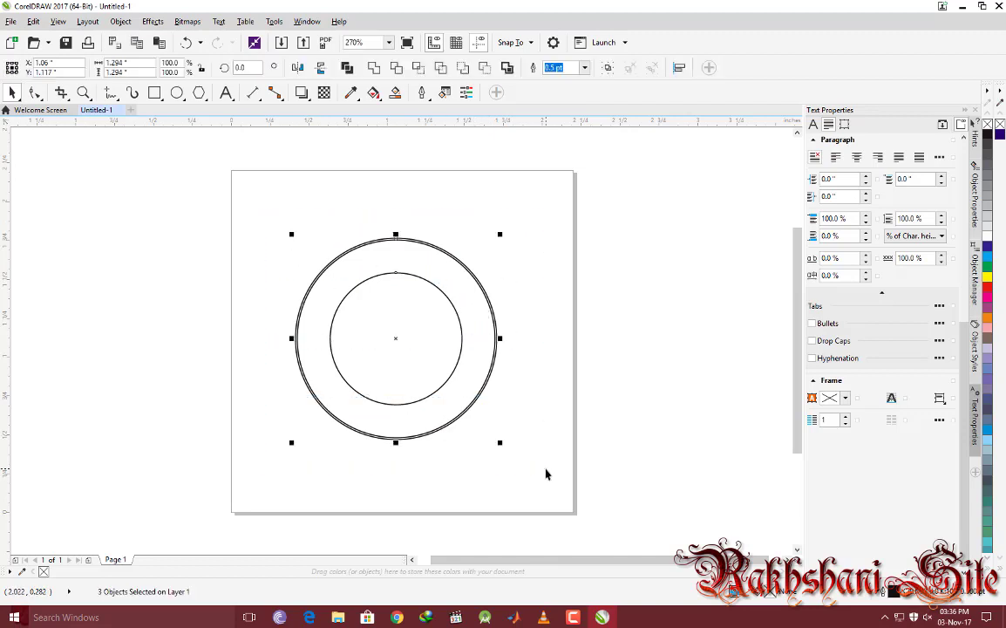
{"action": "left_click", "coordinate": [547, 418]}
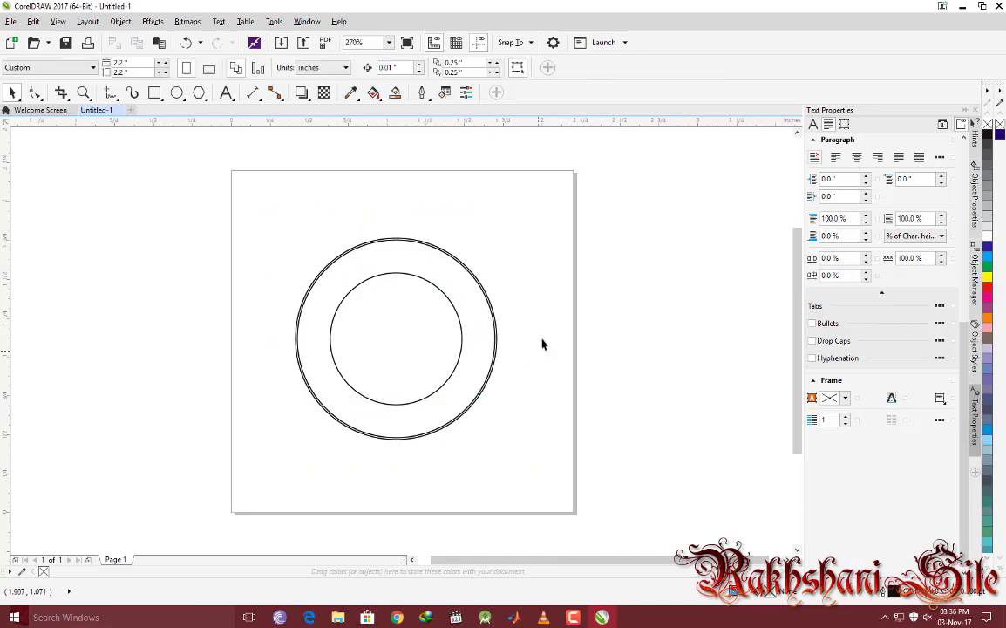
{"action": "left_click", "coordinate": [218, 22]}
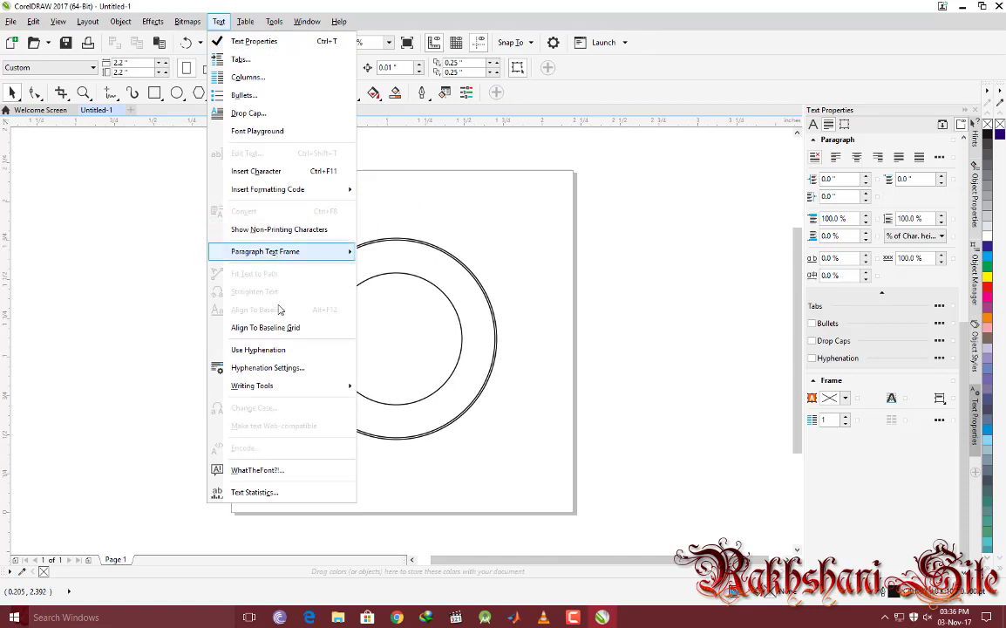
{"action": "left_click", "coordinate": [386, 153]}
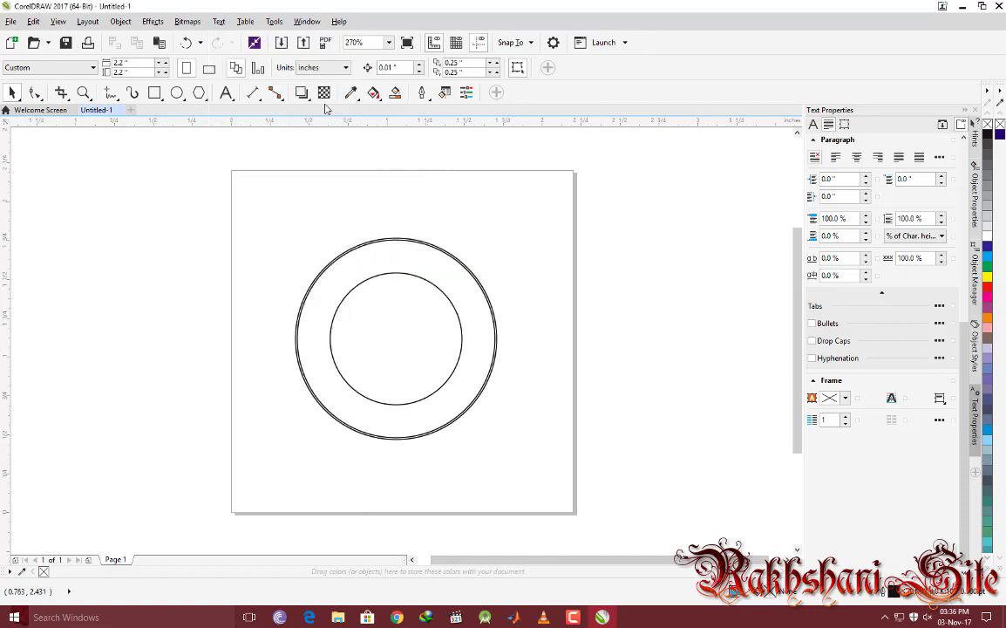
{"action": "left_click", "coordinate": [226, 92]}
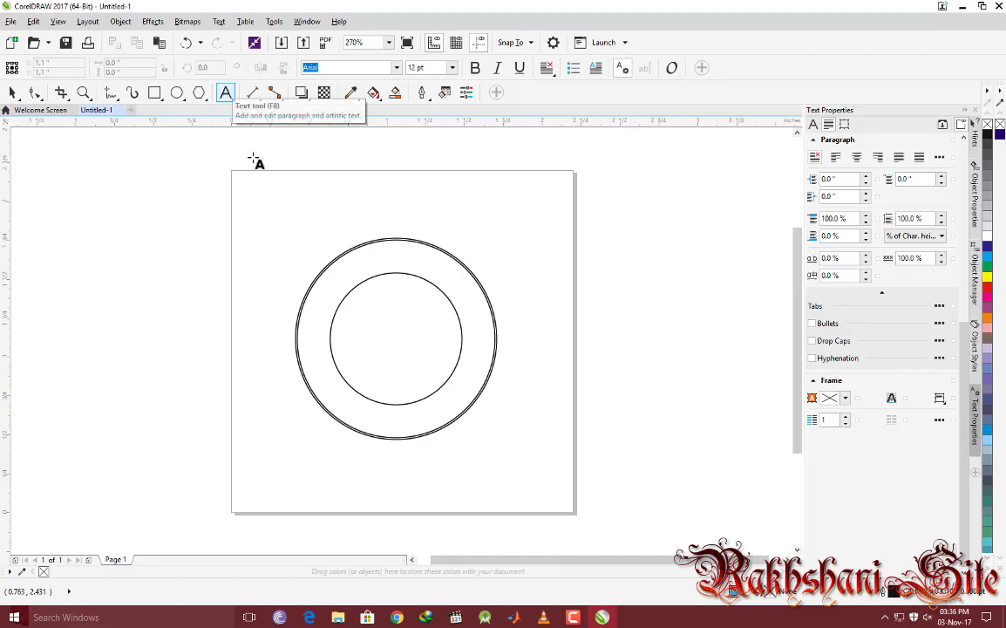
{"action": "left_click", "coordinate": [218, 21]}
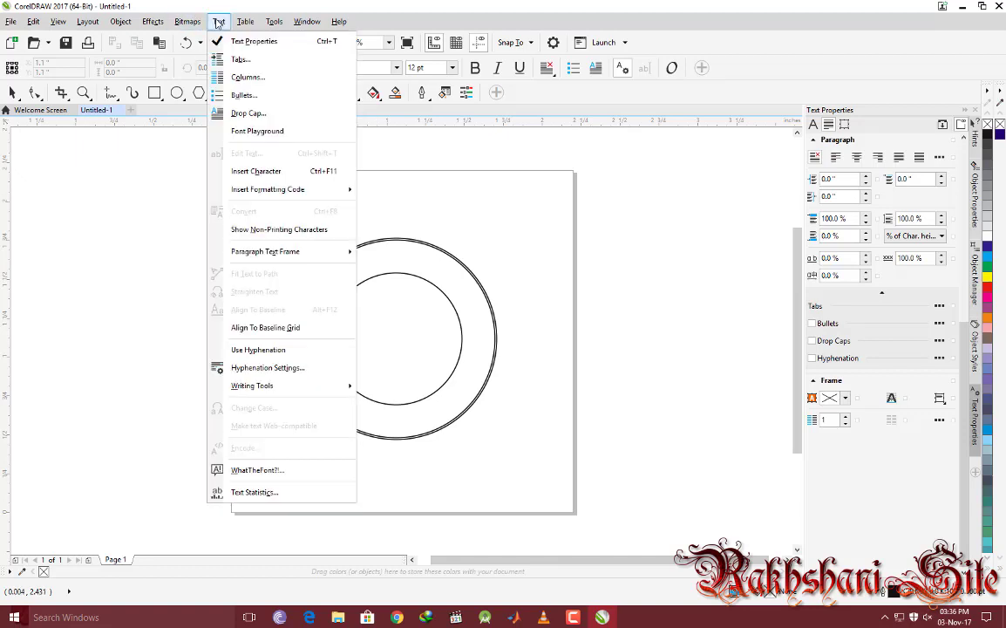
{"action": "left_click", "coordinate": [417, 185]}
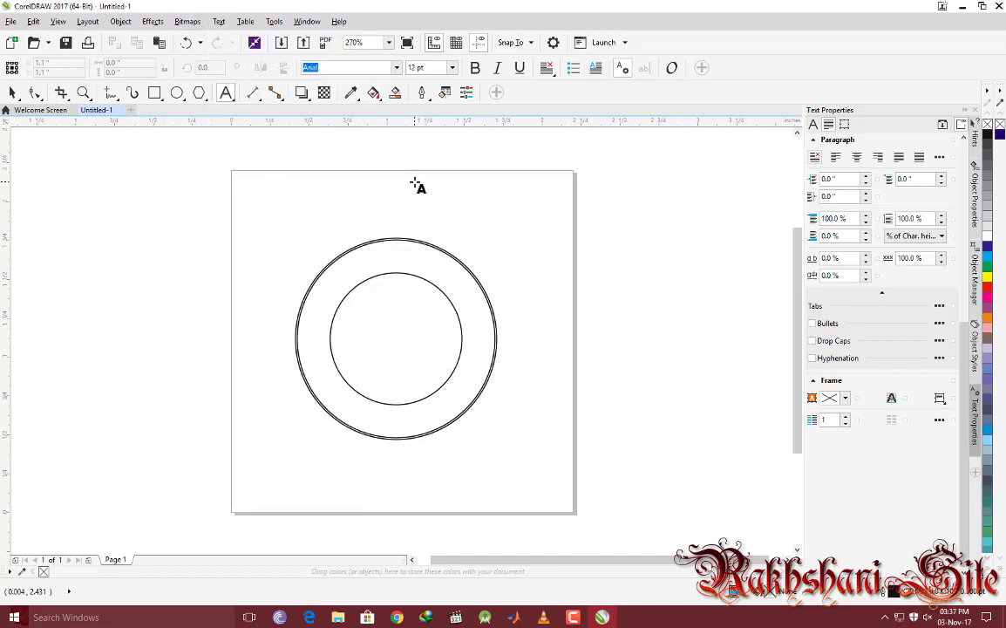
{"action": "left_click", "coordinate": [397, 243]}
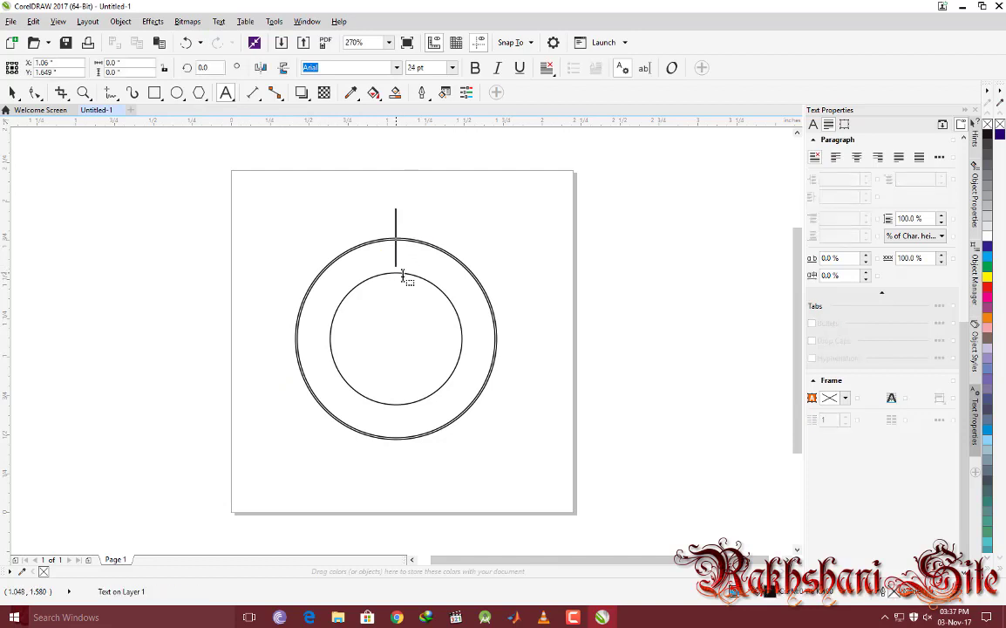
{"action": "left_click", "coordinate": [218, 22]}
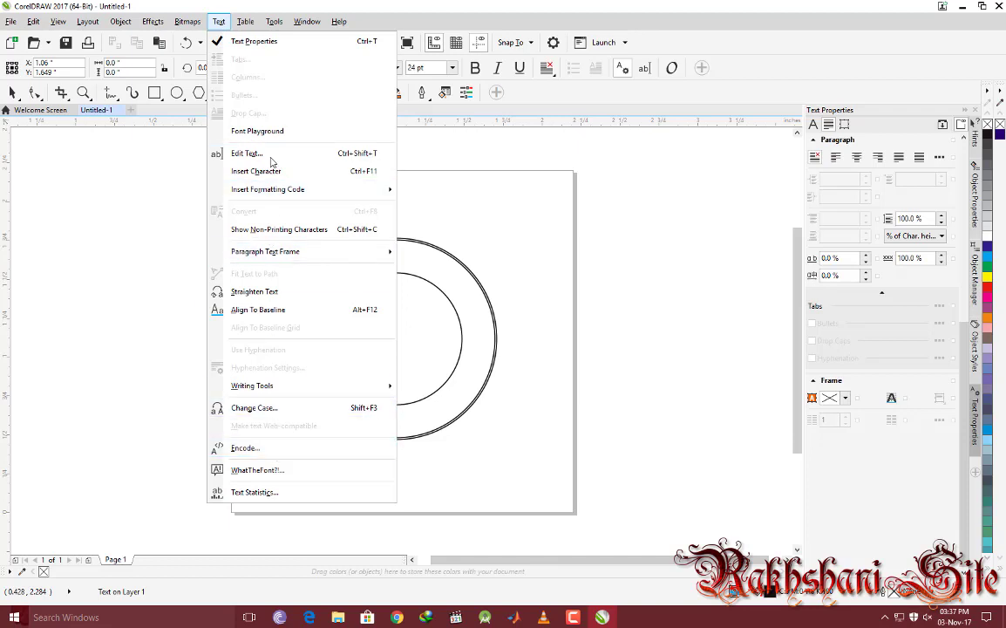
{"action": "left_click", "coordinate": [219, 22]}
{"action": "left_click", "coordinate": [274, 21]}
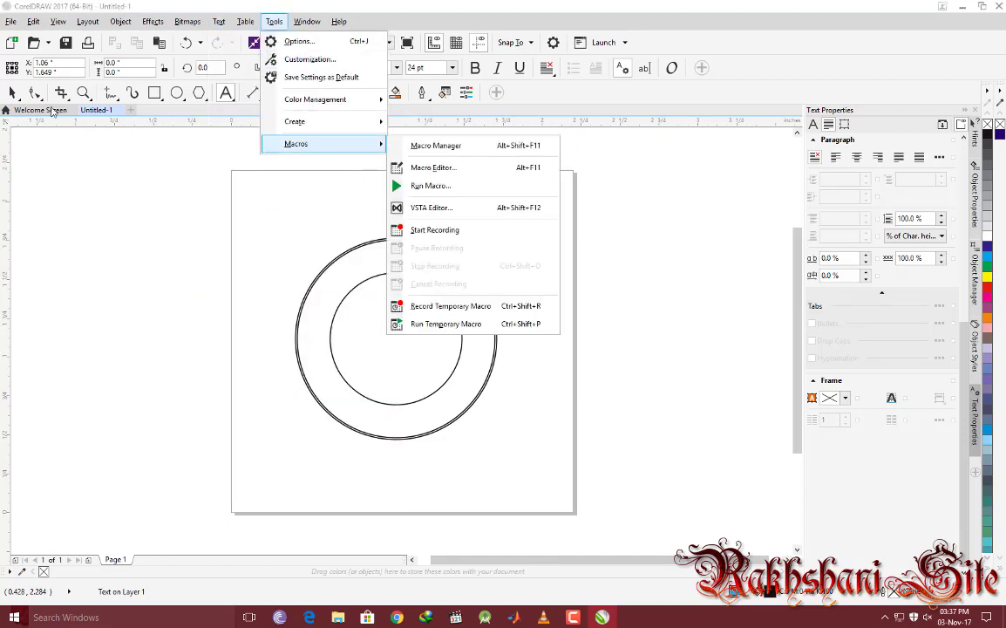
{"action": "left_click", "coordinate": [19, 92]}
{"action": "left_click", "coordinate": [13, 92]}
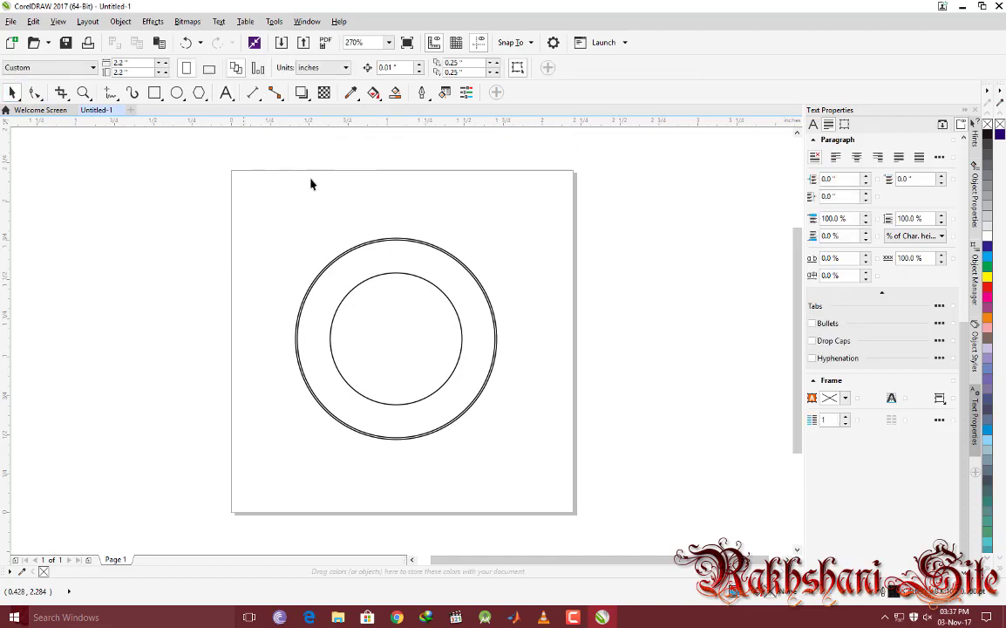
{"action": "left_click", "coordinate": [399, 259]}
- Add the artistic text "Rakhshani Site", starting at the upper edge of the circles
{"action": "left_click", "coordinate": [226, 92]}
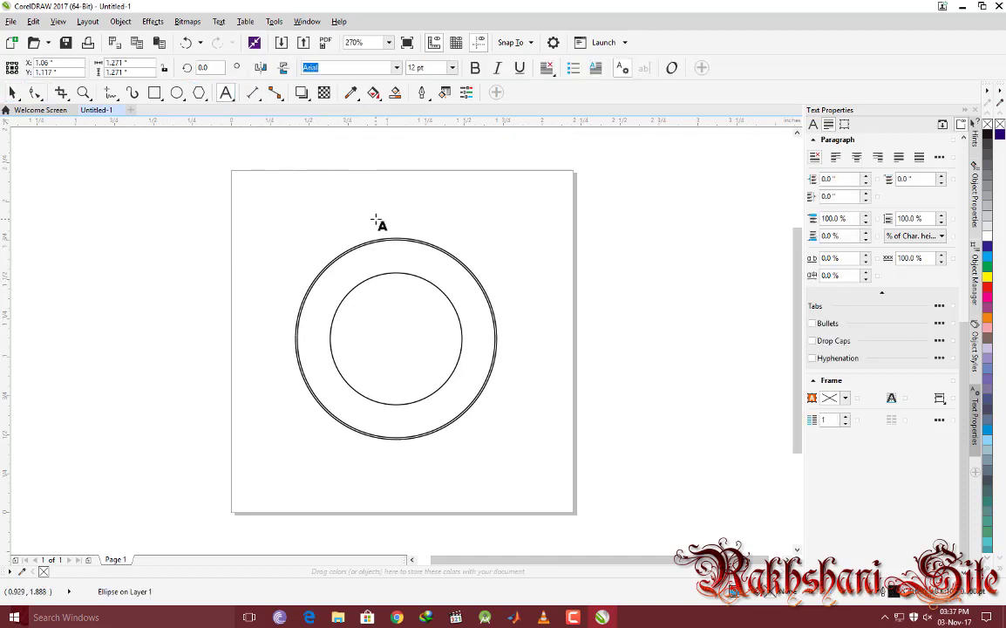
{"action": "left_click", "coordinate": [397, 264]}
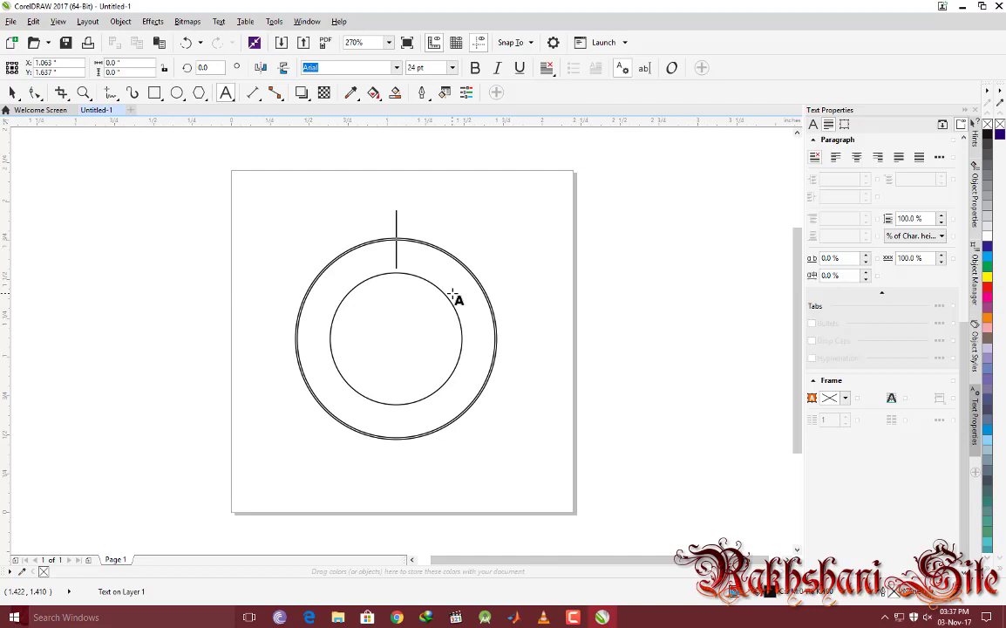
{"action": "type", "text": "raskhs"}
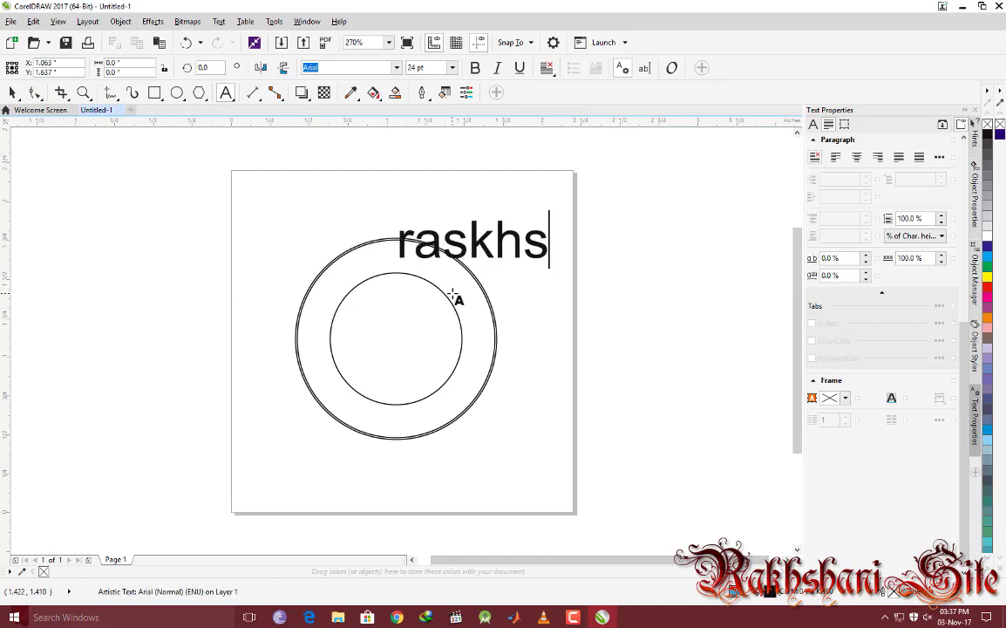
{"action": "key", "text": "BackSpace"}
{"action": "key", "text": "BackSpace"}
{"action": "key", "text": "BackSpace"}
{"action": "key", "text": "BackSpace"}
{"action": "key", "text": "BackSpace"}
{"action": "key", "text": "BackSpace"}
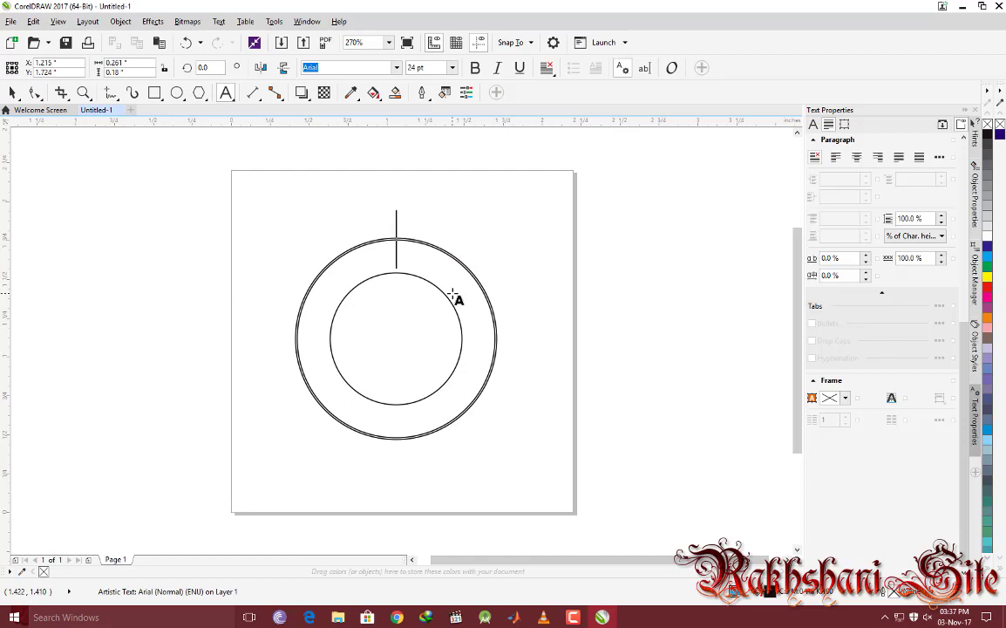
{"action": "type", "text": "Rak"}
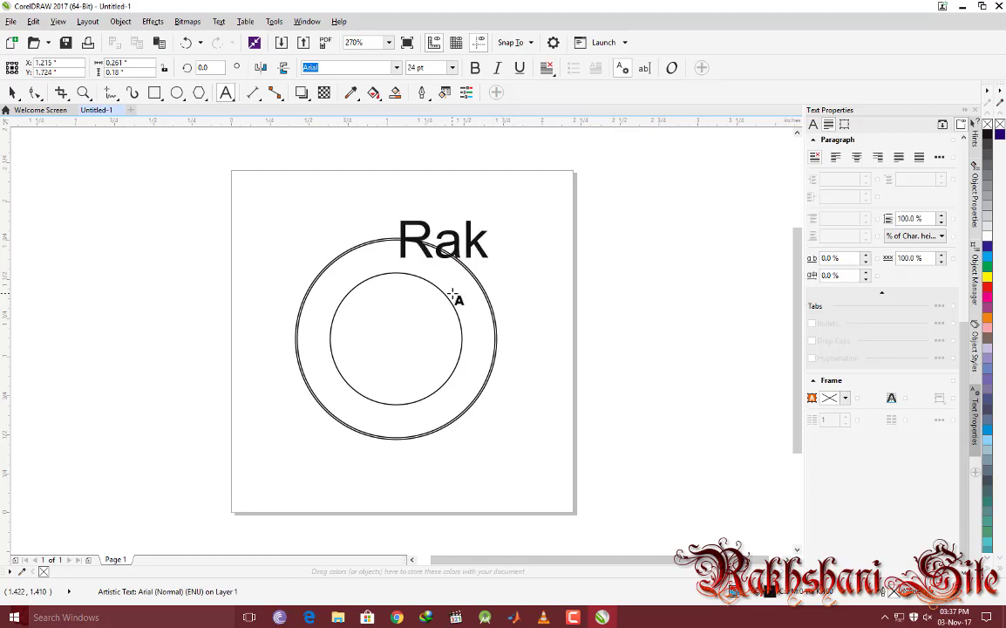
{"action": "type", "text": "hshani Site"}
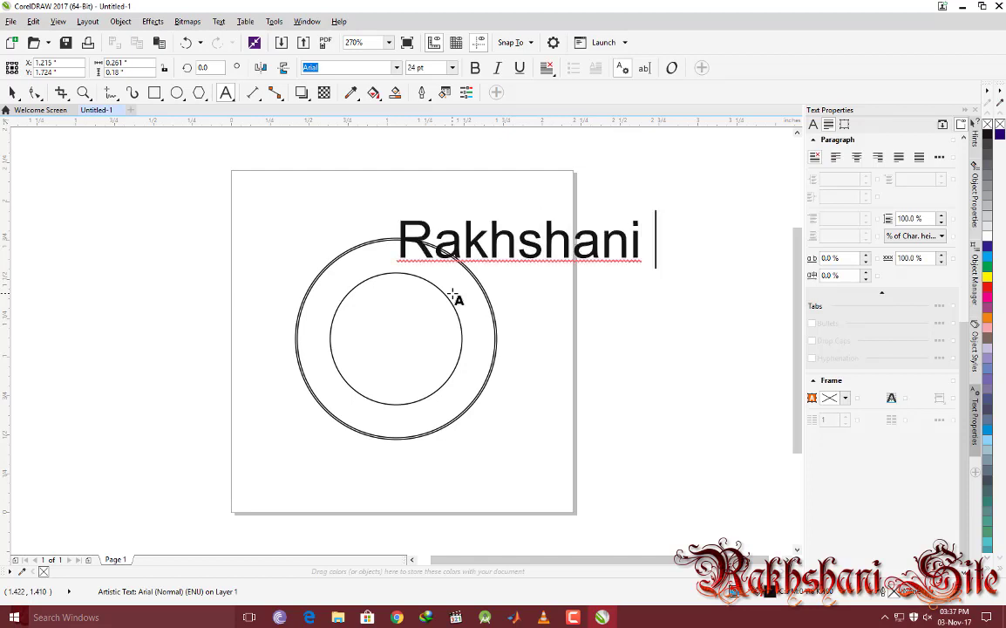
- Move the Rakhshani Site text above the circles to about X 1.124, Y 2.003, and deselect it
{"action": "left_click", "coordinate": [12, 92]}
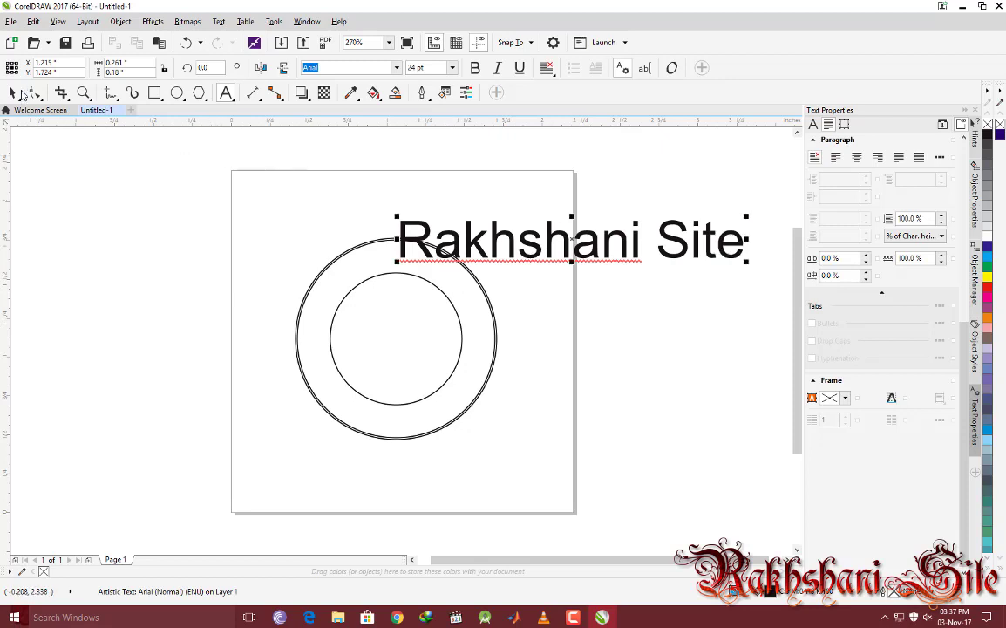
{"action": "left_click_drag", "start_coordinate": [525, 238], "coordinate": [362, 208]}
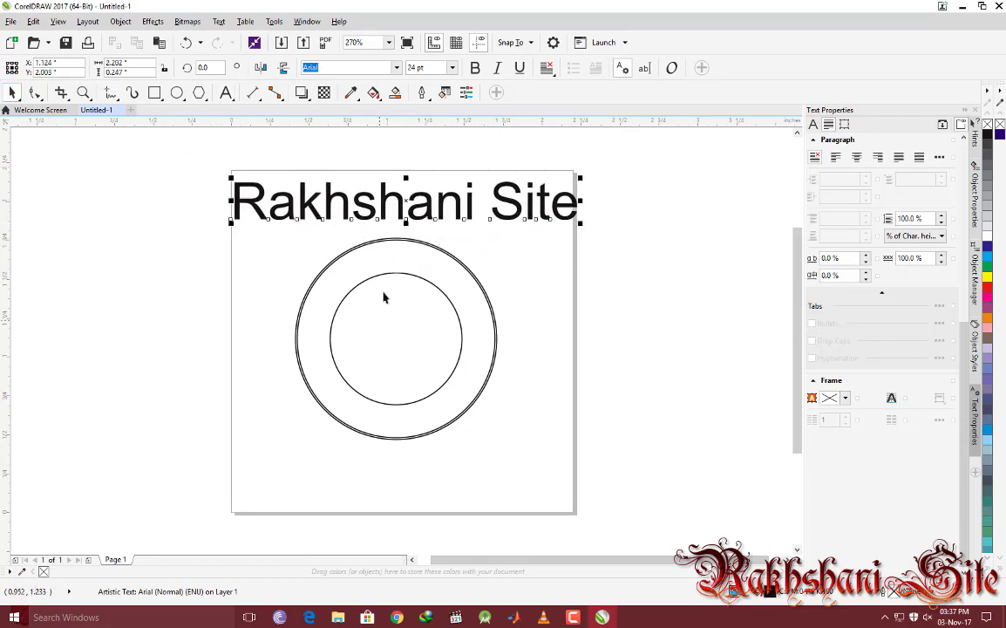
{"action": "left_click", "coordinate": [393, 264]}
{"action": "key", "text": "Escape"}
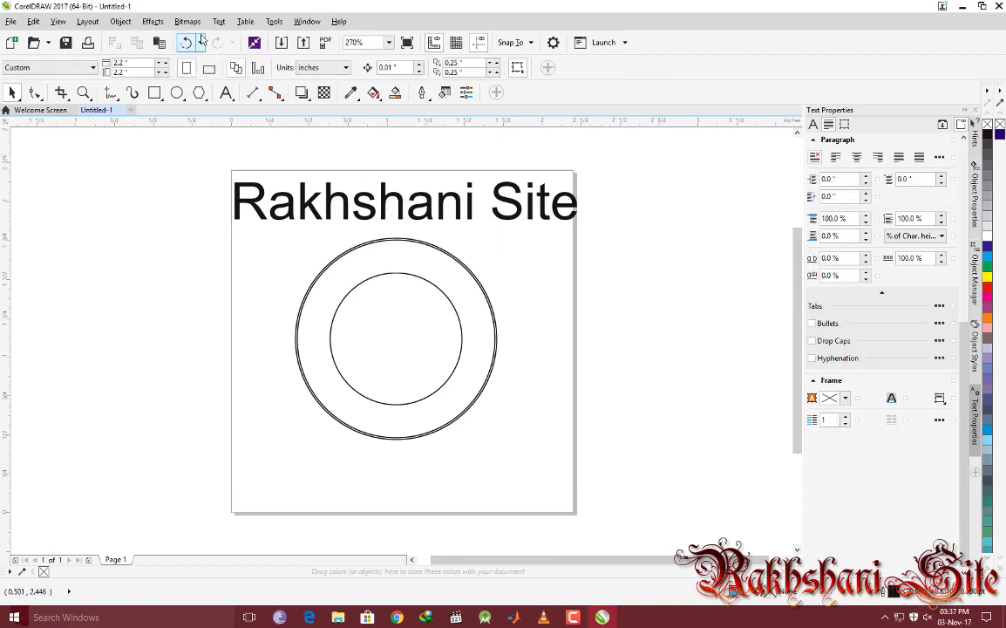
- Try fitting the Rakhshani Site text to the circle around the upper ring and set its size to 16 pt
{"action": "left_click", "coordinate": [275, 192]}
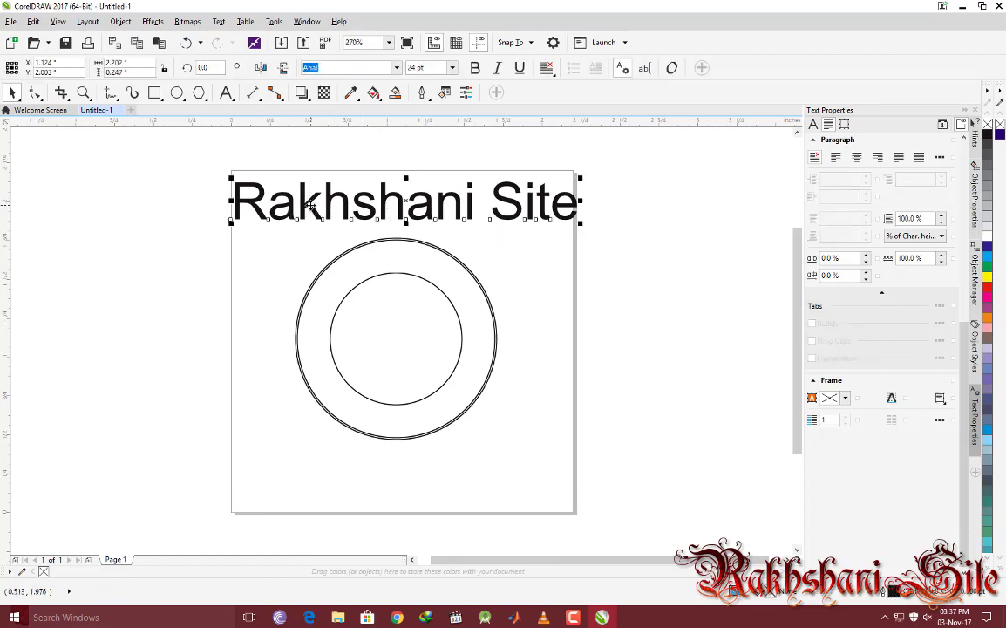
{"action": "left_click", "coordinate": [219, 21]}
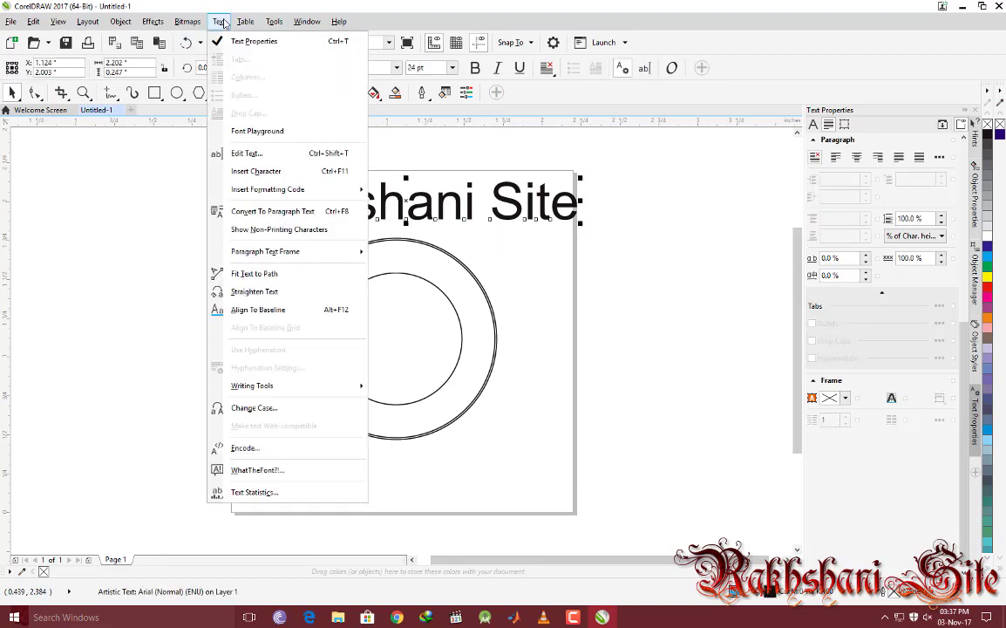
{"action": "left_click", "coordinate": [258, 274]}
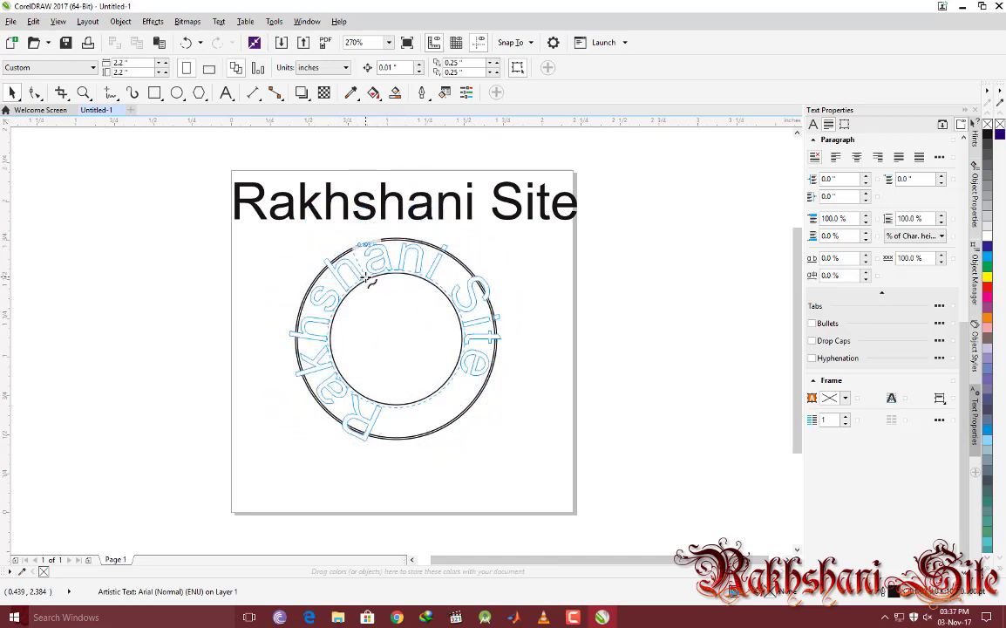
{"action": "left_click", "coordinate": [396, 266]}
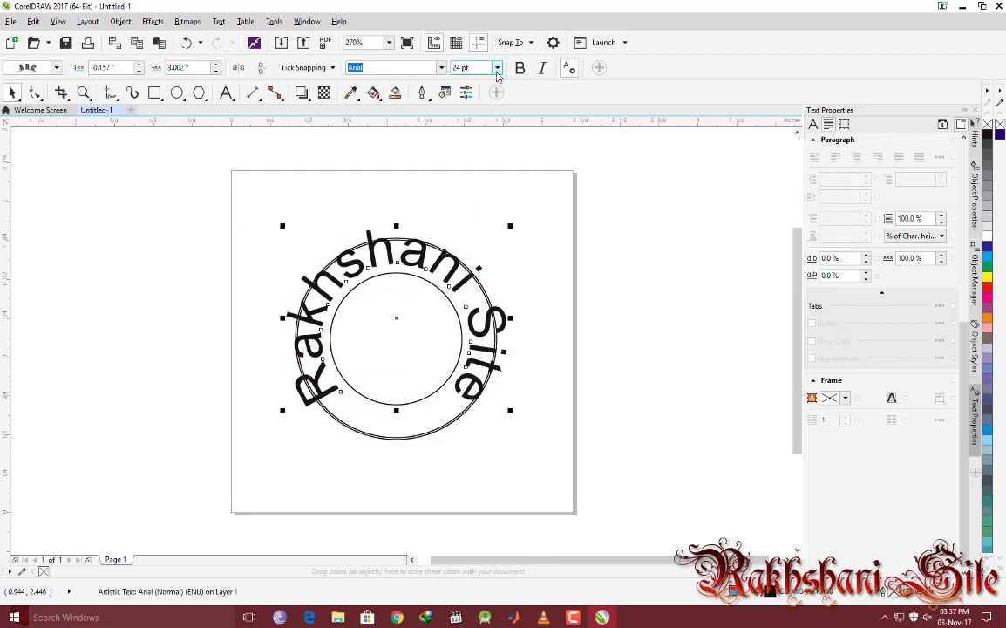
{"action": "left_click", "coordinate": [497, 68]}
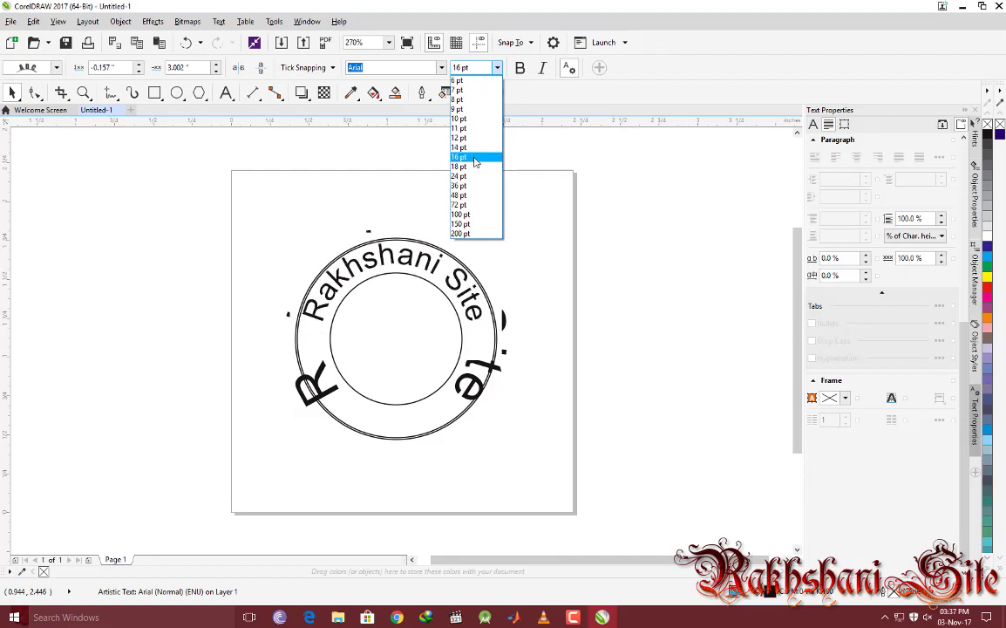
{"action": "left_click", "coordinate": [475, 157]}
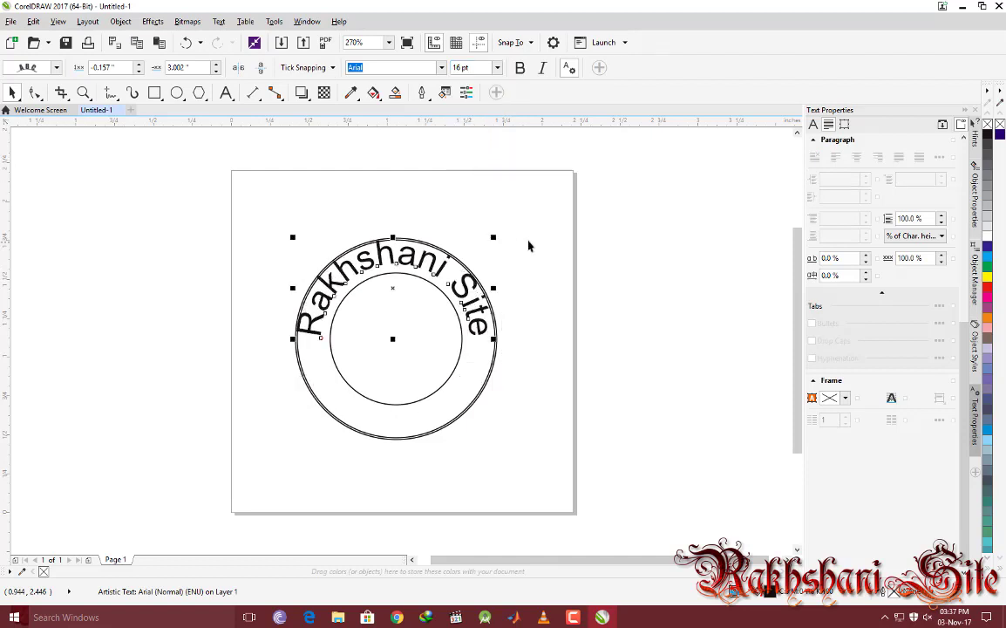
- Undo the circle's shift, the 16 pt font size and the fitting of the text to the path
{"action": "left_click", "coordinate": [422, 269]}
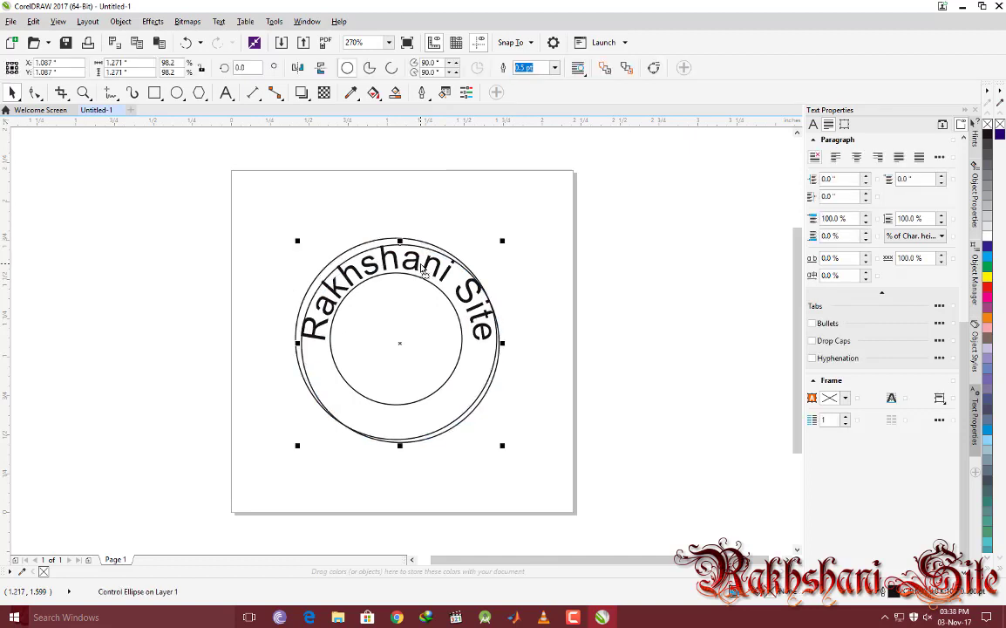
{"action": "left_click", "coordinate": [495, 271]}
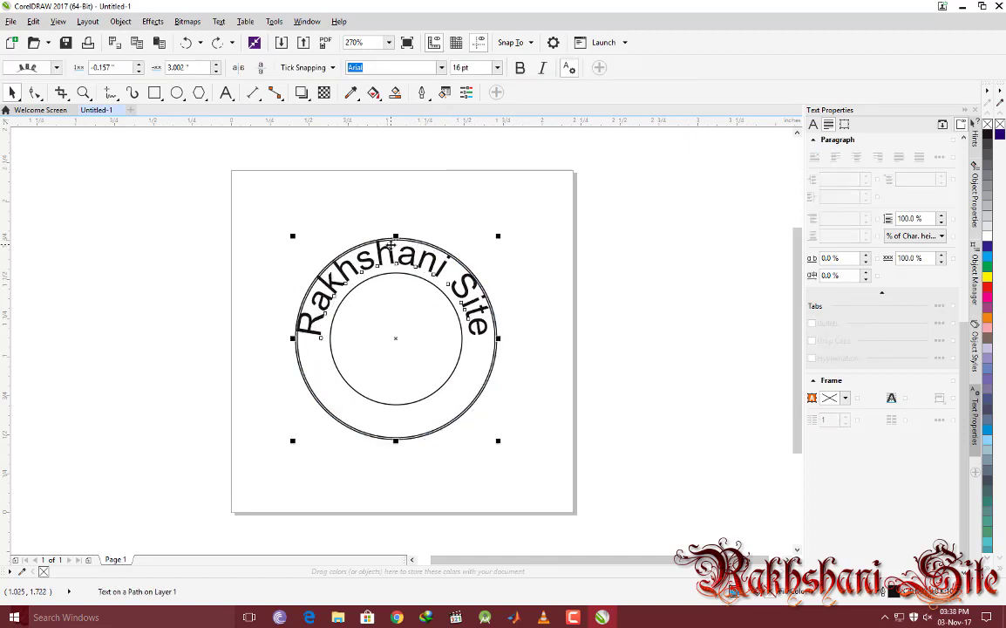
{"action": "key", "text": "ctrl+z"}
{"action": "key", "text": "ctrl+z"}
{"action": "key", "text": "ctrl+z"}
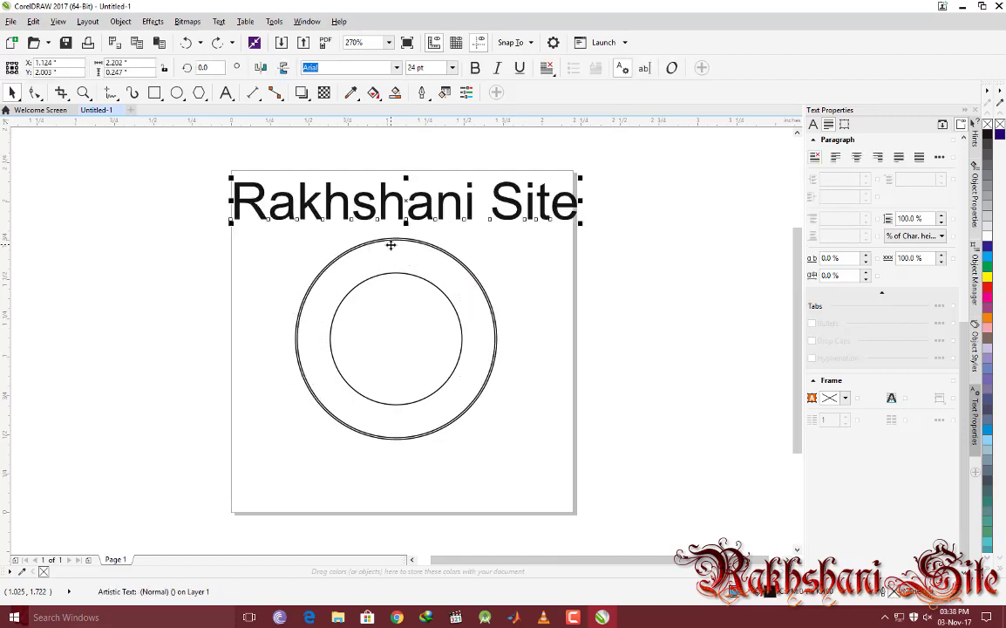
- Fit the Rakhshani Site text to the outer circle, about 0.149 inches inside it across the upper ring, and set its size to 14 pt
{"action": "left_click", "coordinate": [219, 21]}
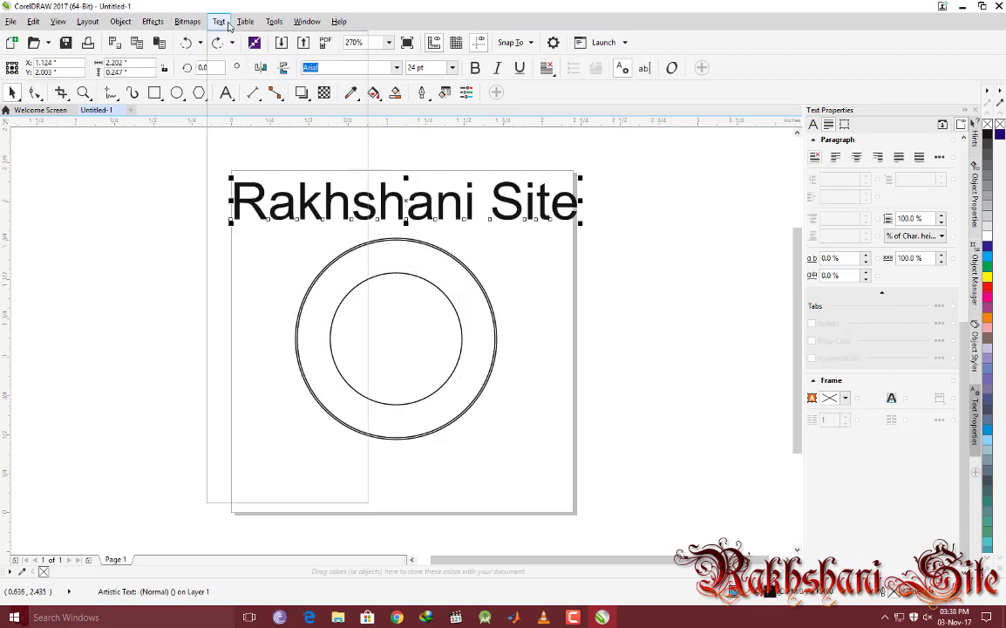
{"action": "left_click", "coordinate": [262, 273]}
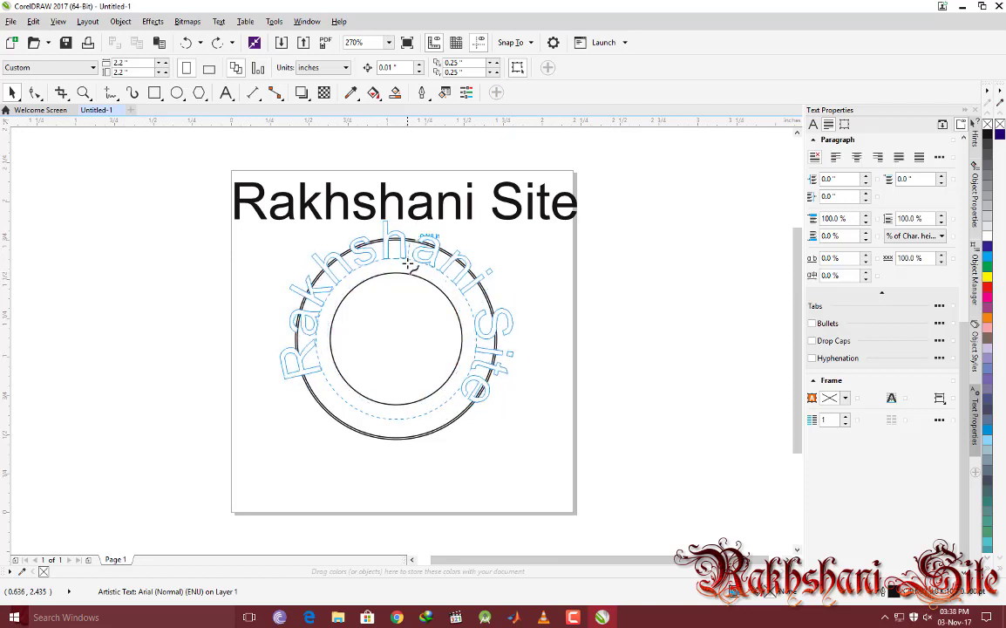
{"action": "left_click", "coordinate": [408, 260]}
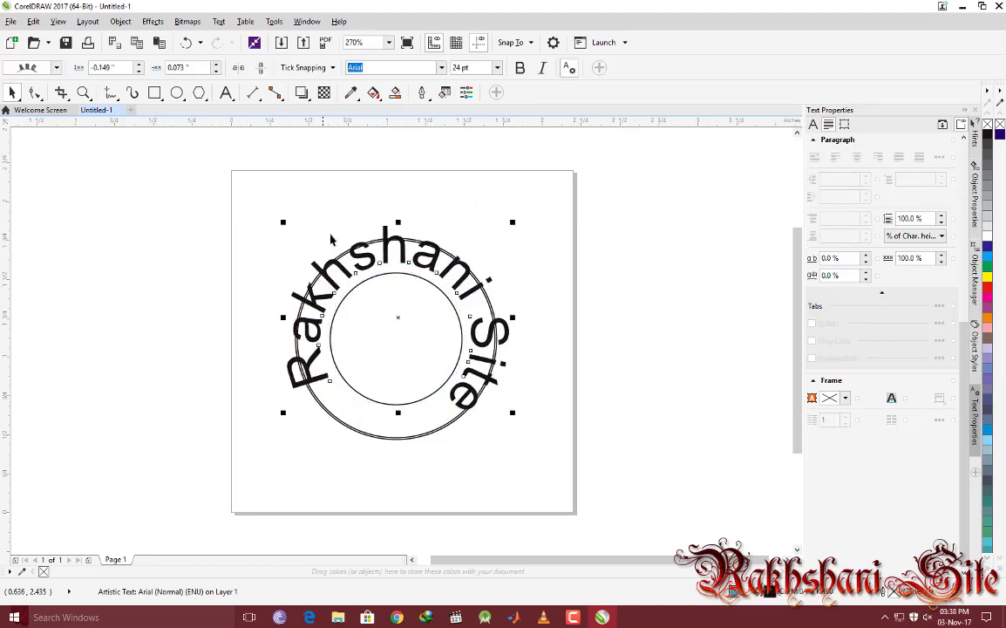
{"action": "left_click", "coordinate": [497, 67]}
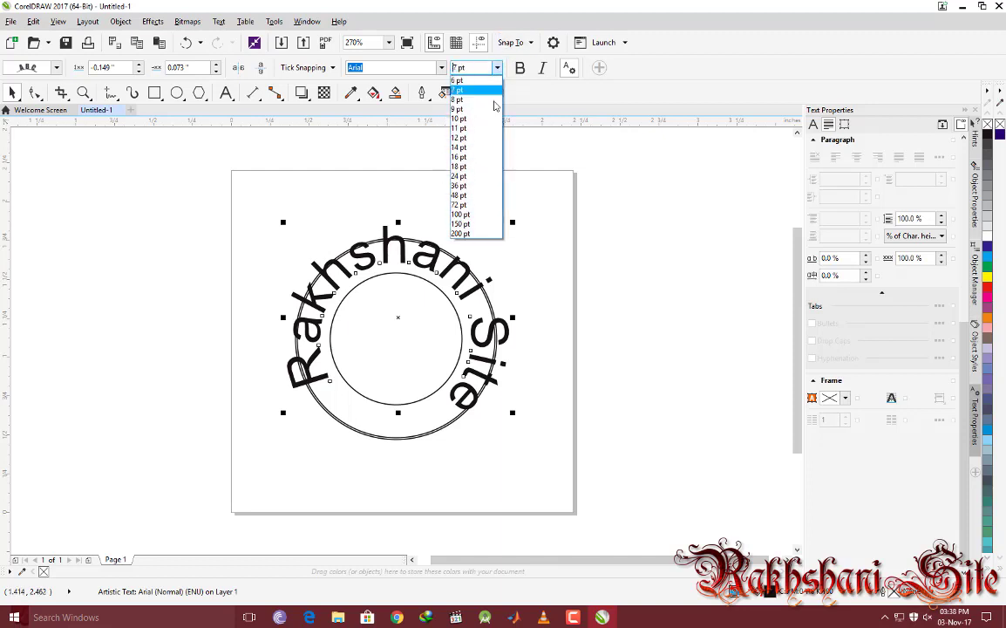
{"action": "left_click", "coordinate": [469, 150]}
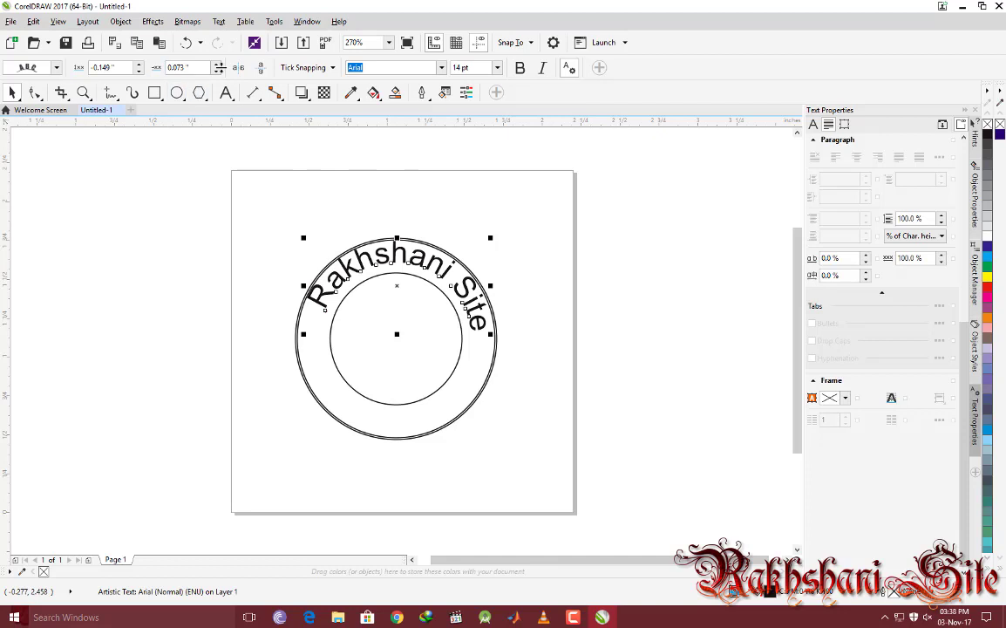
- Set the curved text's offset along the path to -0.027 inches and its font size to 12 pt
{"action": "left_click", "coordinate": [217, 71]}
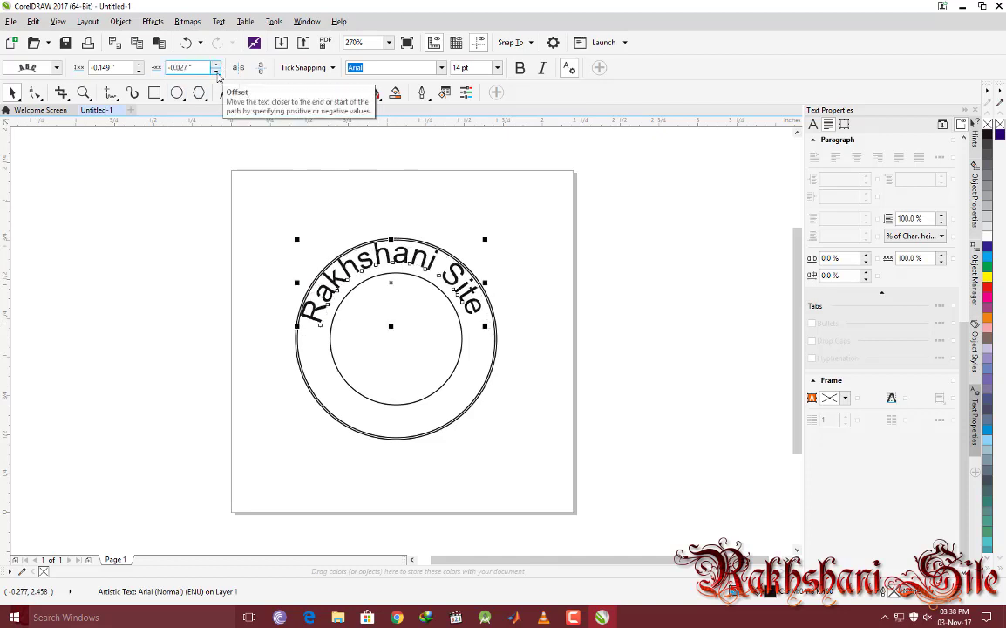
{"action": "left_click", "coordinate": [497, 67]}
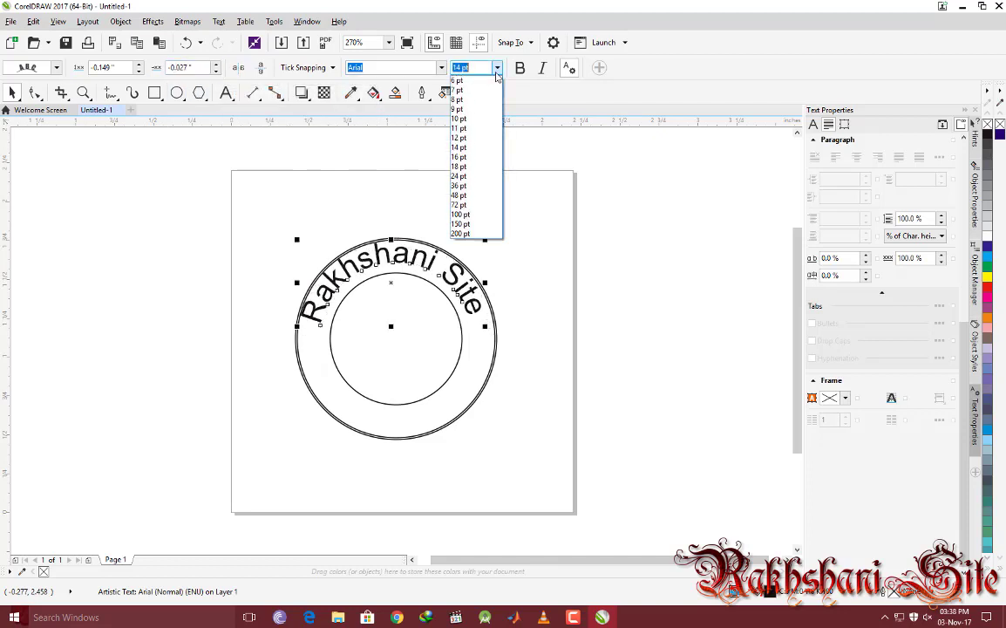
{"action": "left_click", "coordinate": [468, 138]}
- Change the font of the curved Rakhshani Site text to Cambria Bold
{"action": "left_click", "coordinate": [403, 257]}
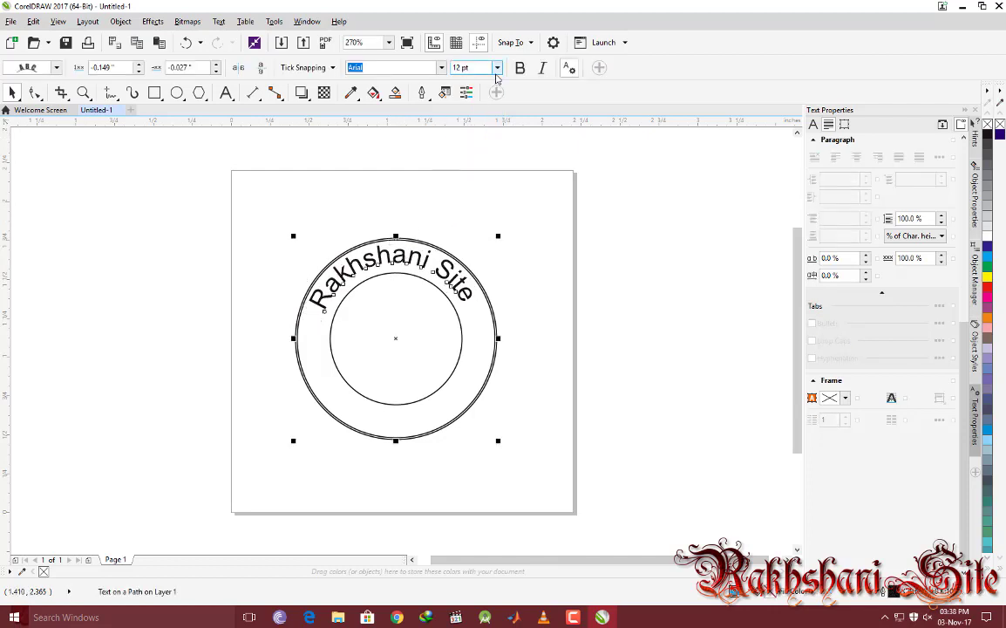
{"action": "left_click", "coordinate": [449, 68]}
{"action": "left_click", "coordinate": [448, 69]}
{"action": "left_click", "coordinate": [442, 70]}
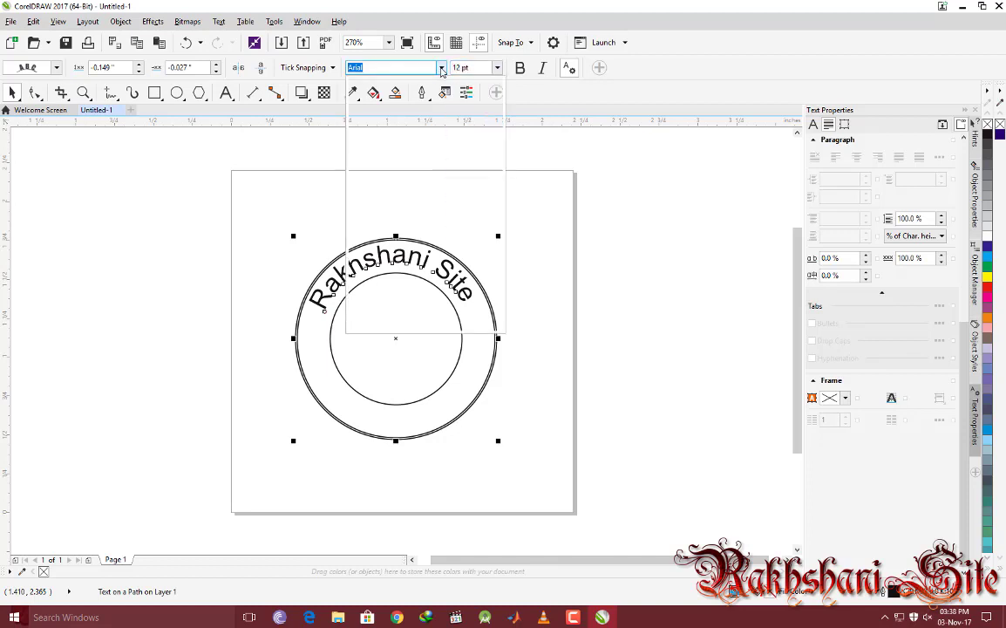
{"action": "left_click", "coordinate": [442, 70]}
{"action": "left_click", "coordinate": [441, 70]}
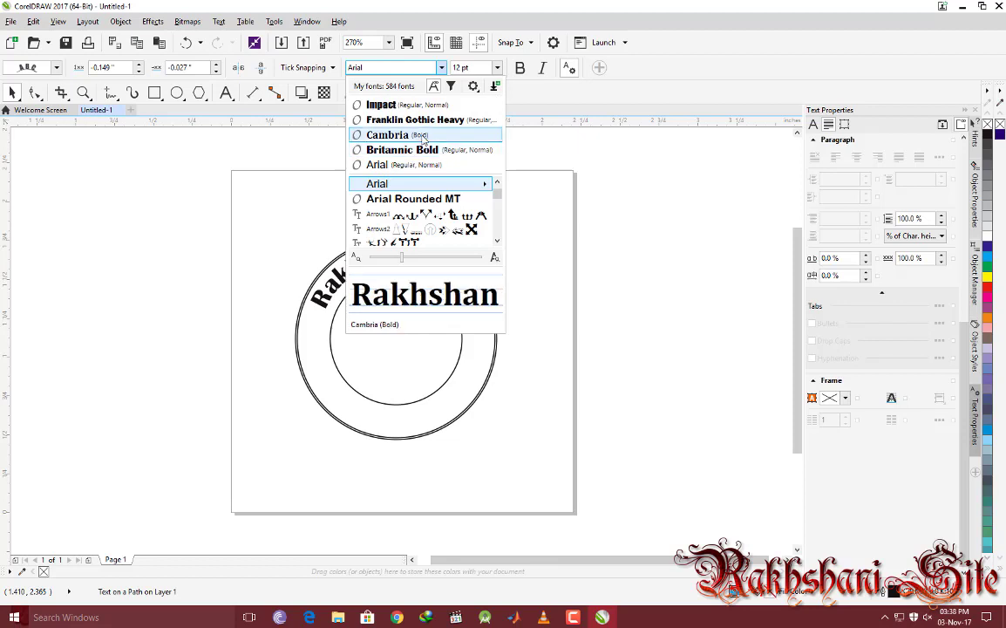
{"action": "left_click", "coordinate": [388, 134]}
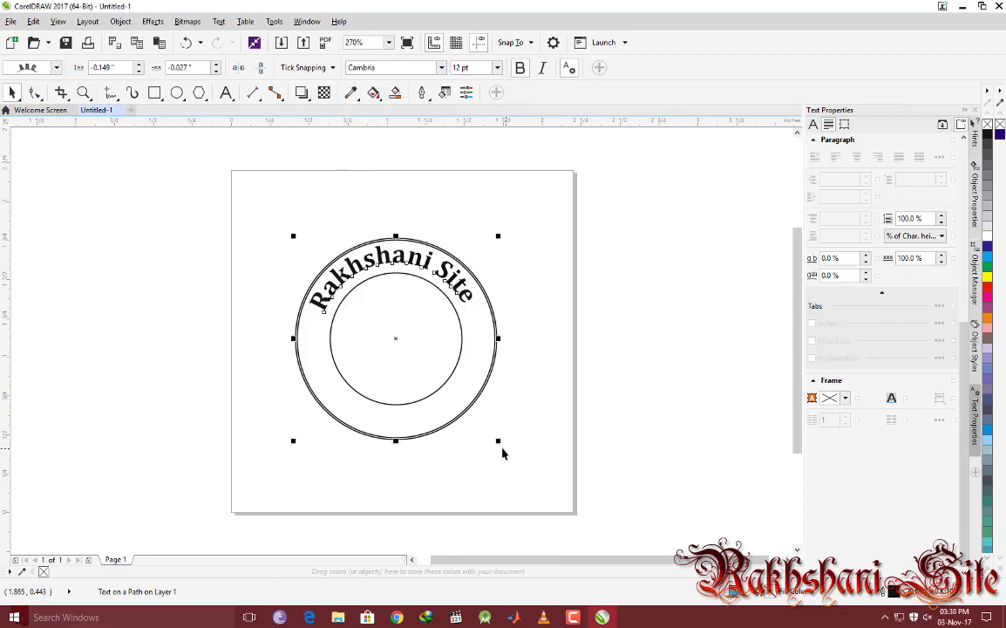
- Try scaling up the curved text together with its circle, and undo the scaling
{"action": "left_click_drag", "start_coordinate": [498, 443], "coordinate": [509, 448]}
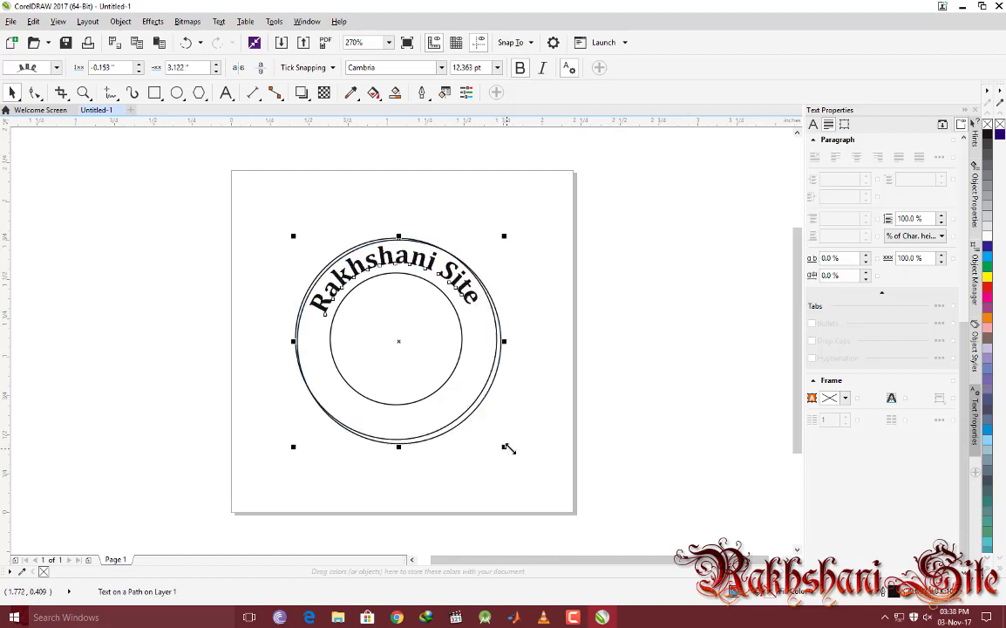
{"action": "left_click", "coordinate": [529, 449]}
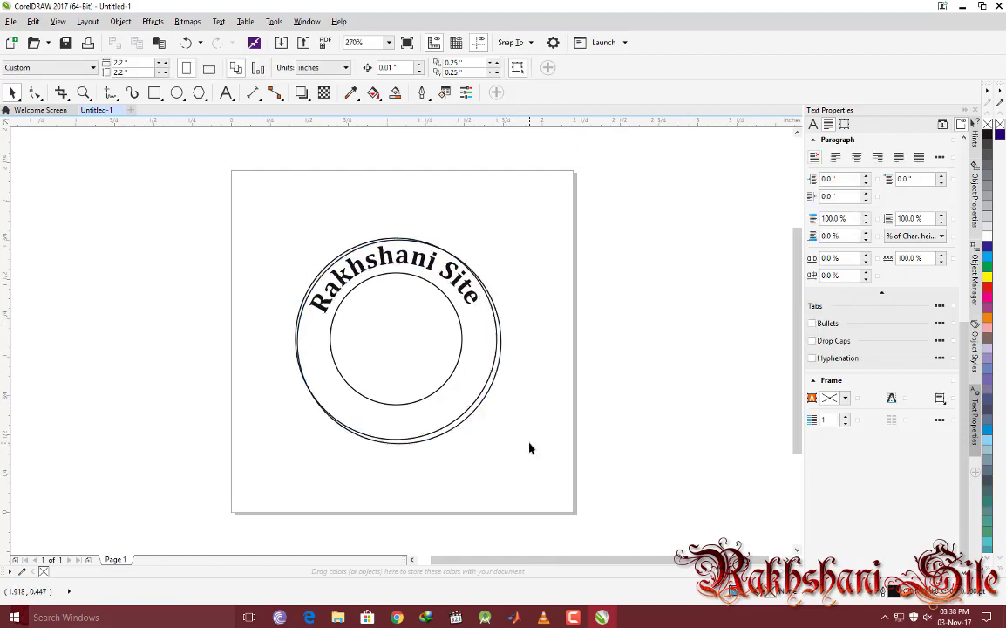
{"action": "key", "text": "ctrl+z"}
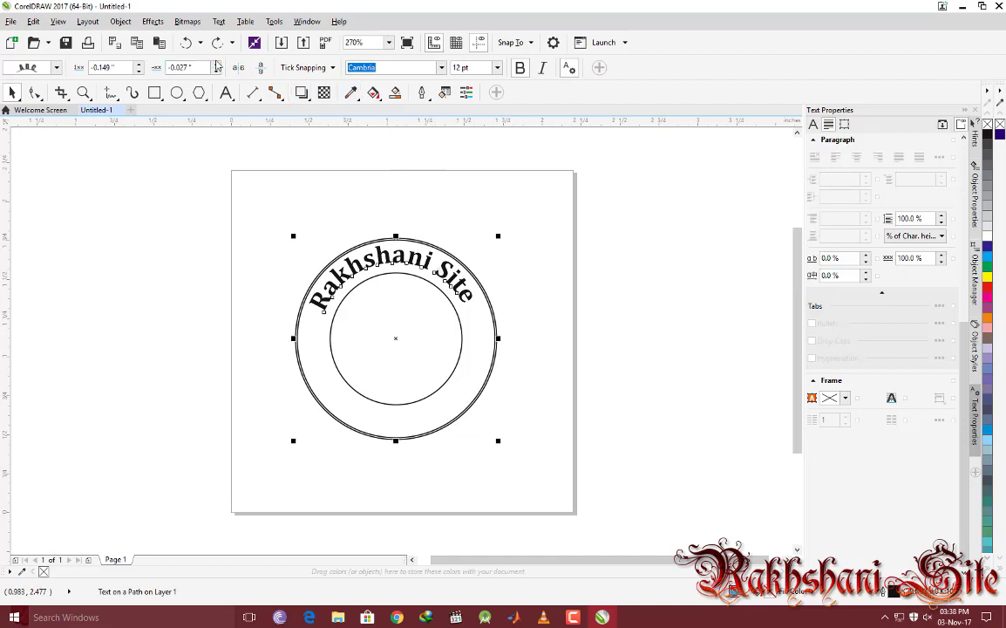
- Try other path offset and distance values for the curved text, return them to -0.027 and -0.149 inches, and deselect it
{"action": "left_click", "coordinate": [214, 64]}
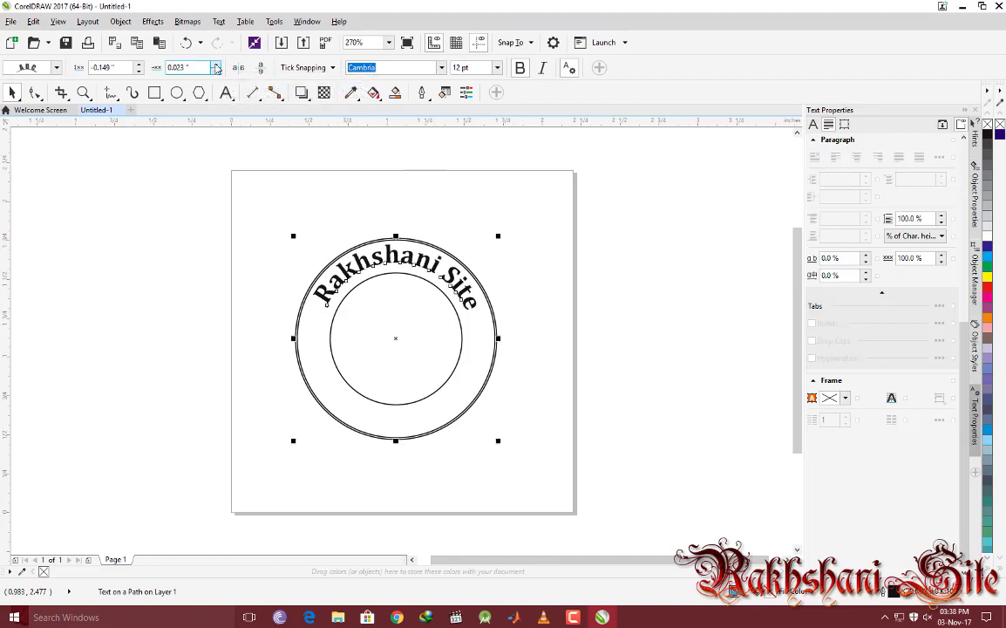
{"action": "left_click", "coordinate": [216, 71]}
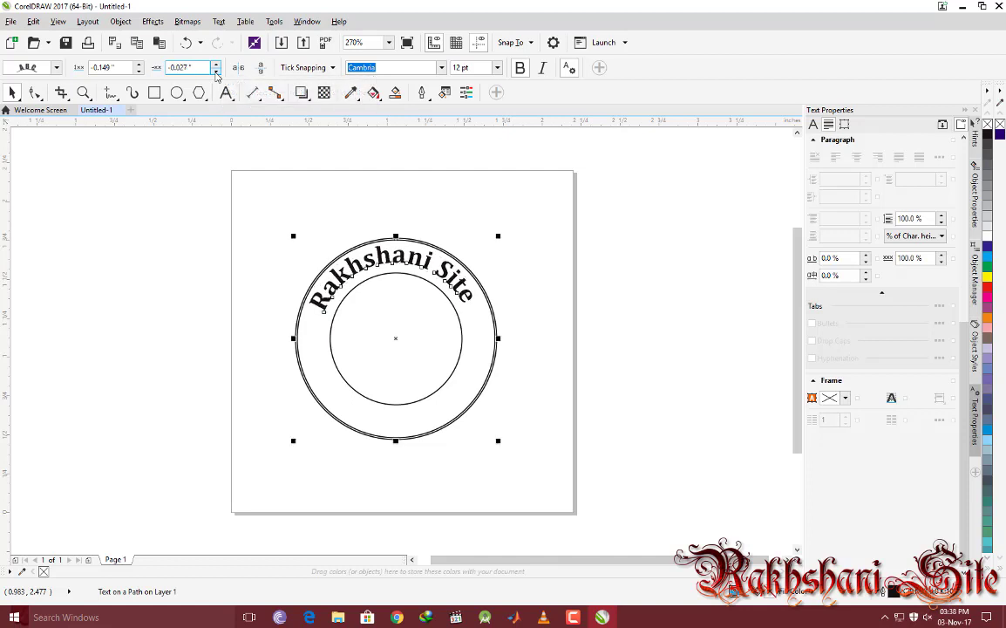
{"action": "left_click", "coordinate": [118, 70]}
{"action": "left_click", "coordinate": [140, 71]}
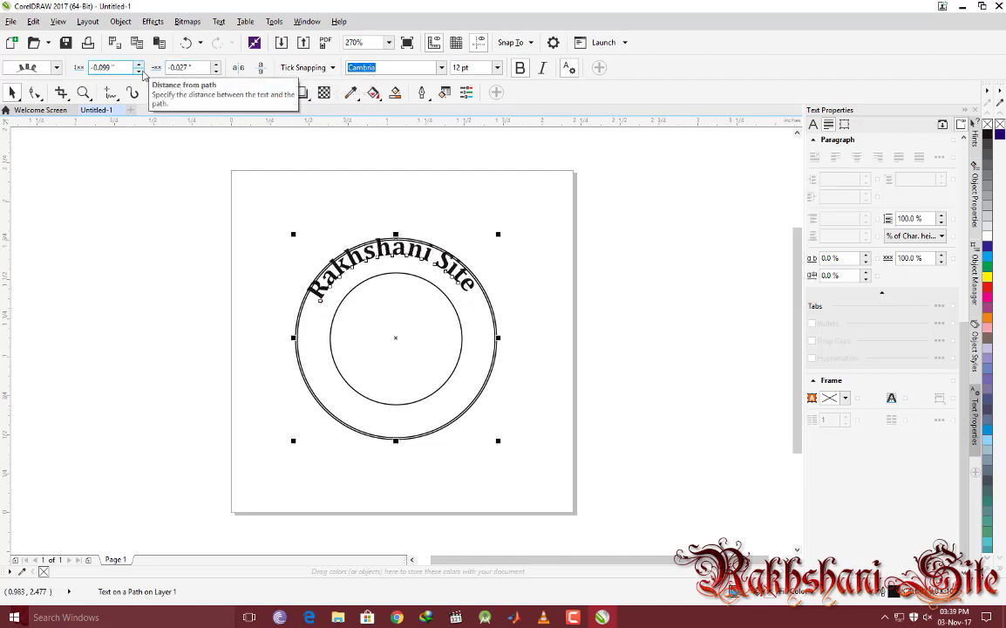
{"action": "left_click", "coordinate": [140, 70]}
{"action": "left_click", "coordinate": [140, 70]}
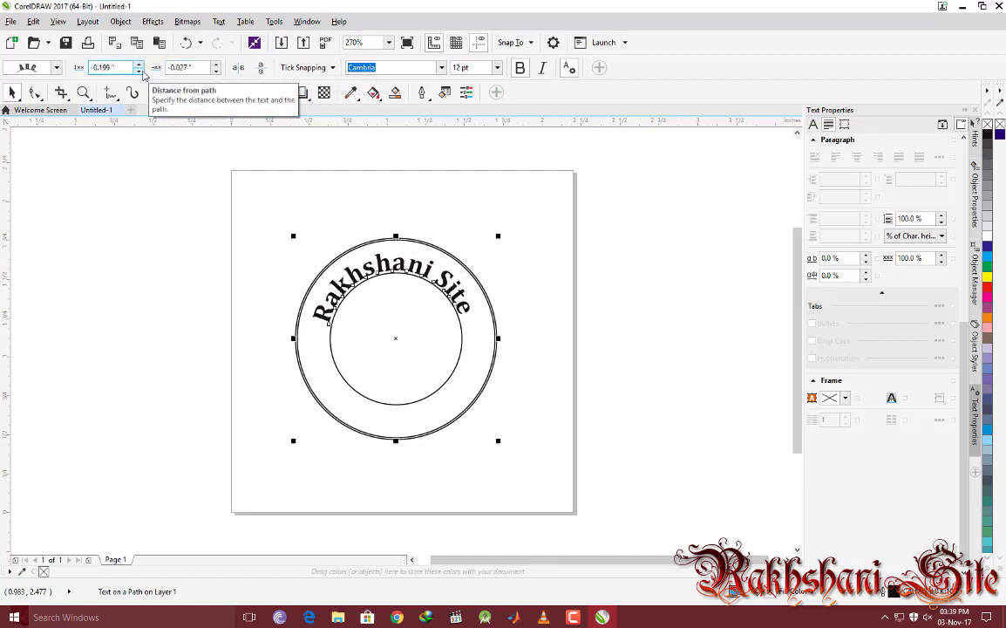
{"action": "left_click", "coordinate": [137, 66]}
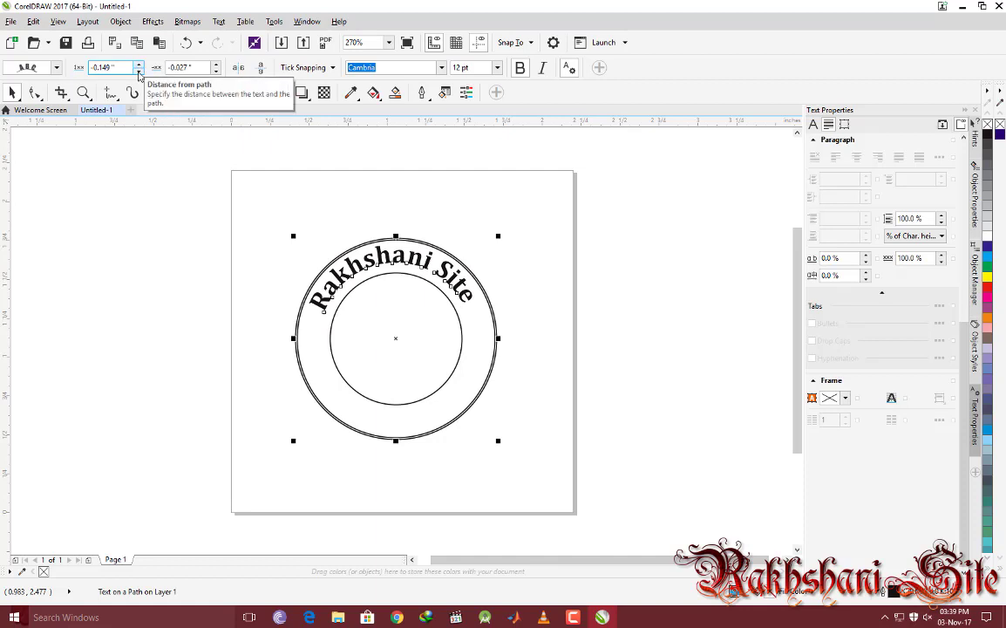
{"action": "left_click", "coordinate": [138, 73]}
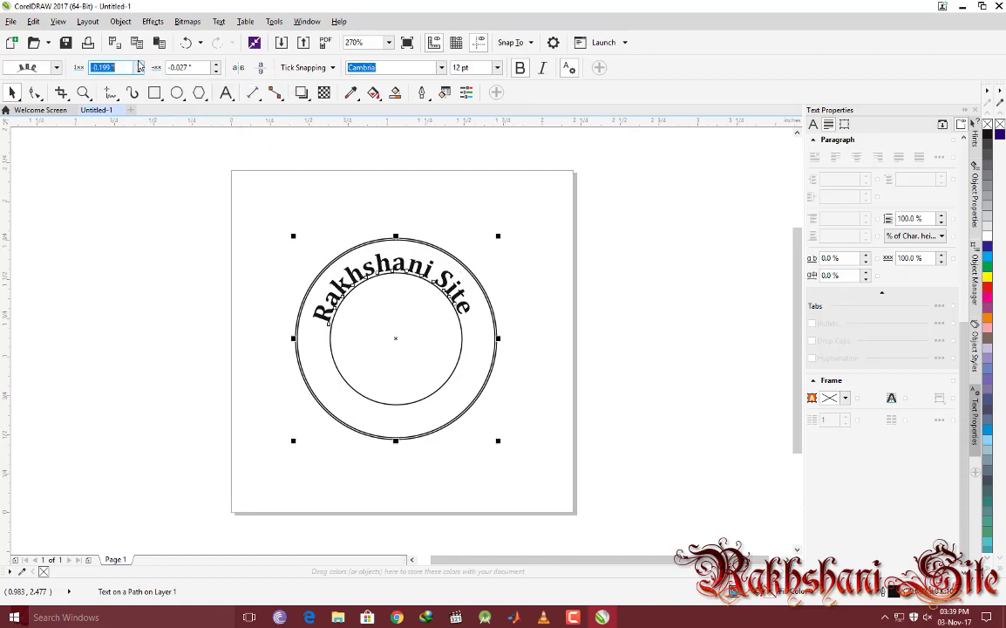
{"action": "left_click", "coordinate": [137, 65]}
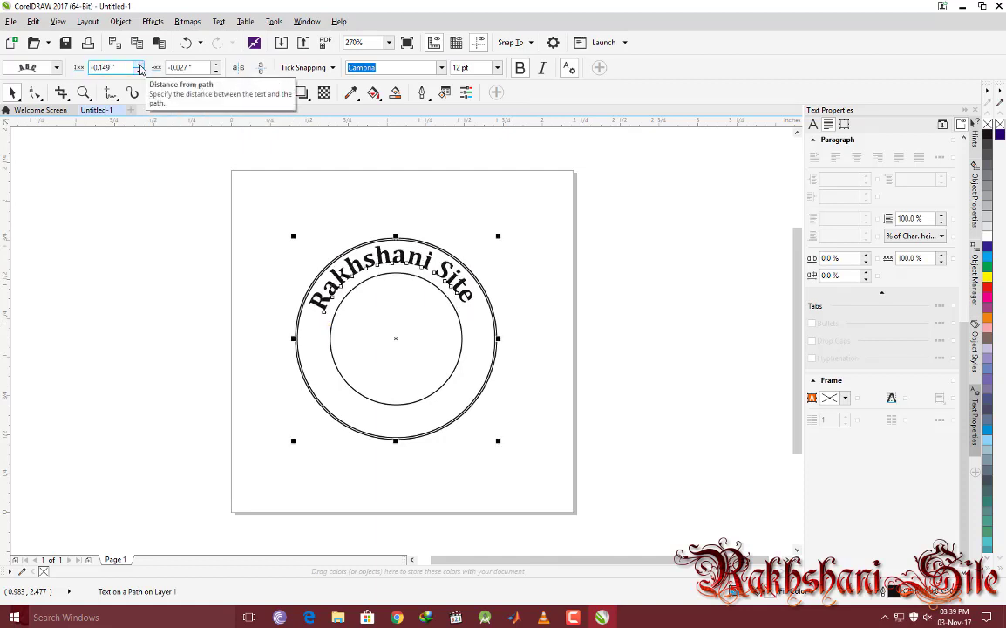
{"action": "left_click", "coordinate": [519, 331]}
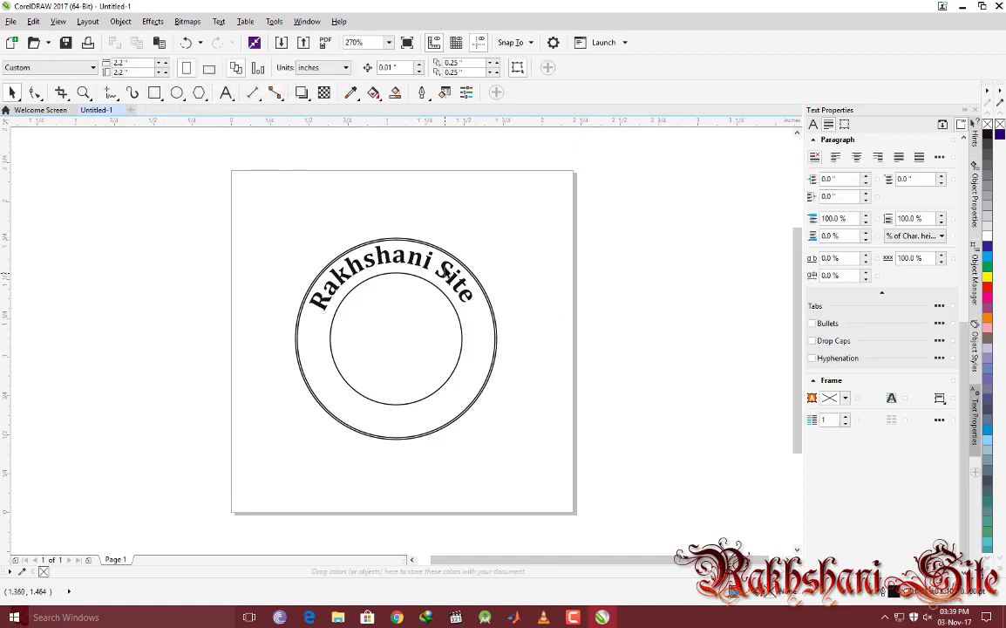
- Add a new artistic text reading "The House Of Education", starting at the lower part of the rings
{"action": "left_click", "coordinate": [498, 353]}
{"action": "left_click", "coordinate": [547, 277]}
{"action": "left_click", "coordinate": [225, 93]}
{"action": "left_click", "coordinate": [394, 417]}
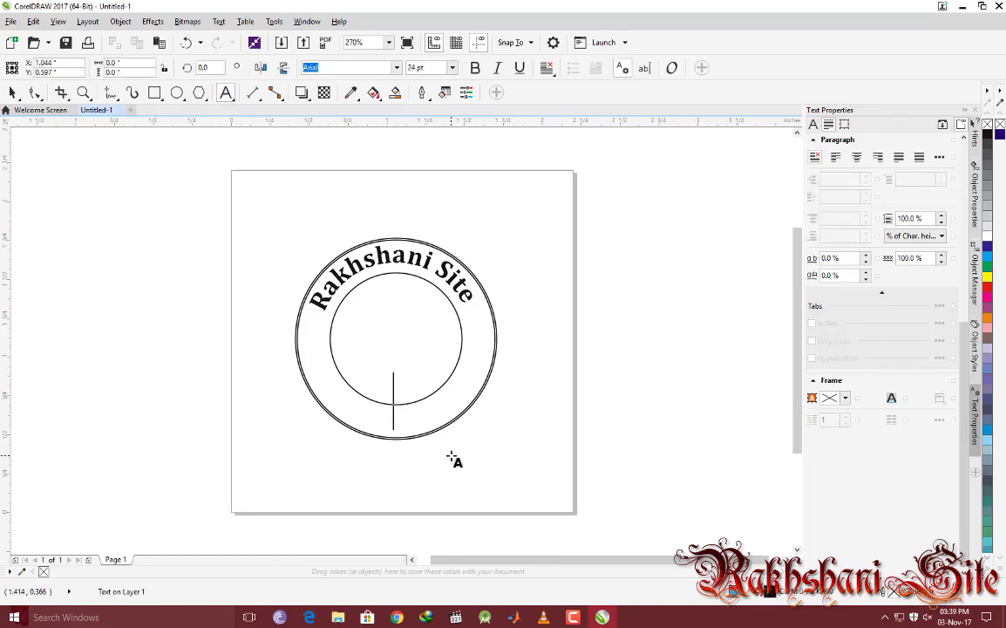
{"action": "type", "text": "The "}
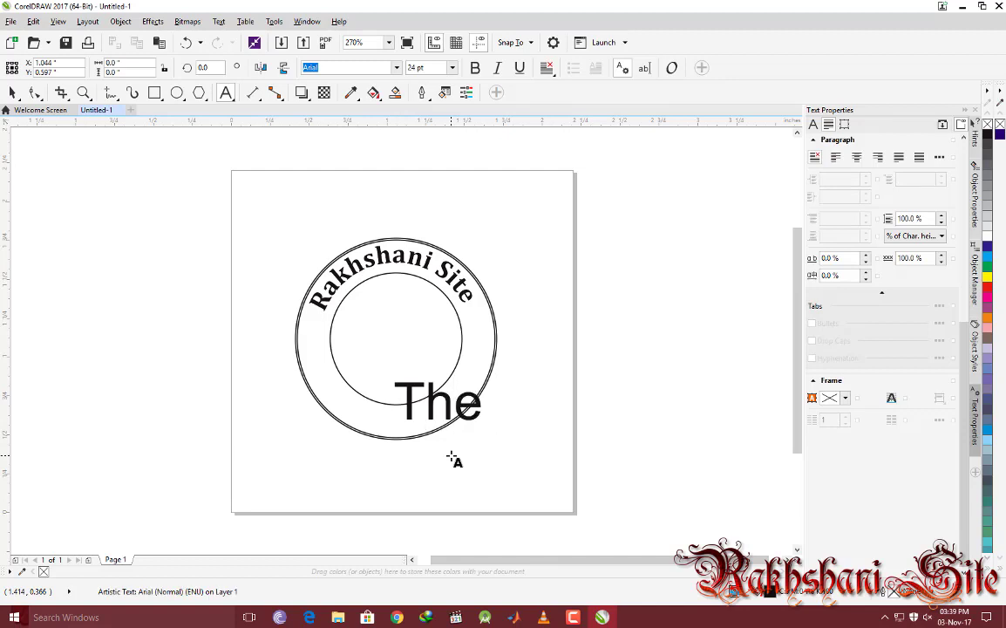
{"action": "type", "text": "House O"}
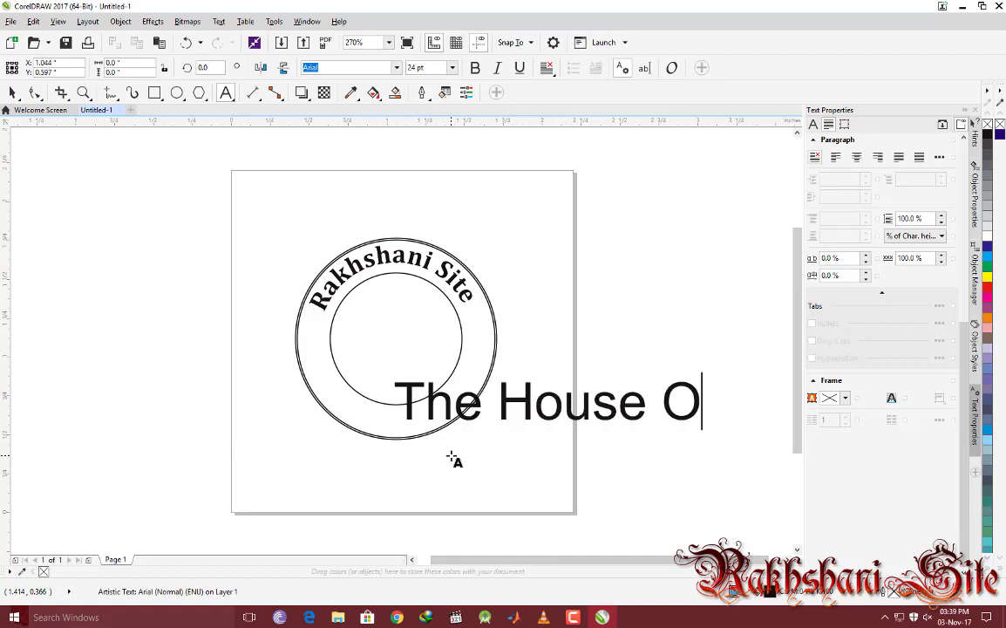
{"action": "type", "text": "f Develo"}
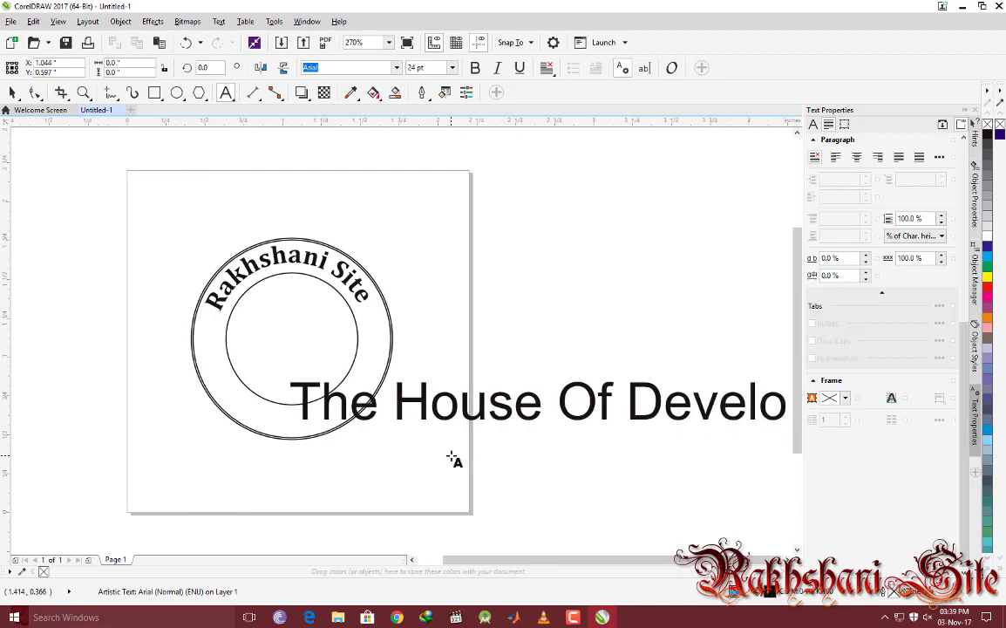
{"action": "type", "text": "p"}
{"action": "key", "text": "BackSpace"}
{"action": "key", "text": "BackSpace"}
{"action": "key", "text": "BackSpace"}
{"action": "key", "text": "BackSpace"}
{"action": "key", "text": "BackSpace"}
{"action": "key", "text": "BackSpace"}
{"action": "key", "text": "BackSpace"}
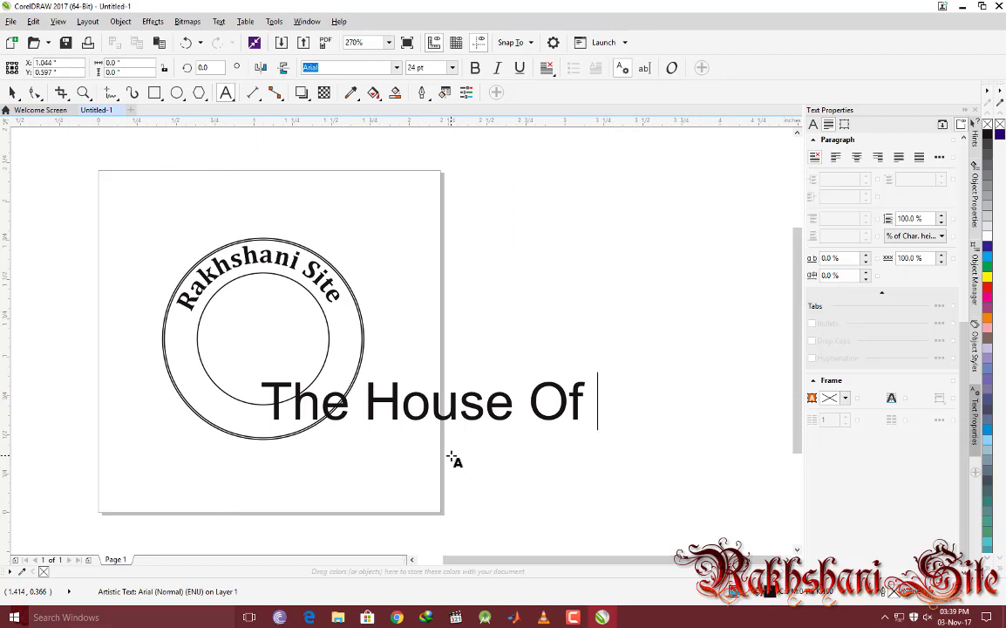
{"action": "type", "text": "Educat"}
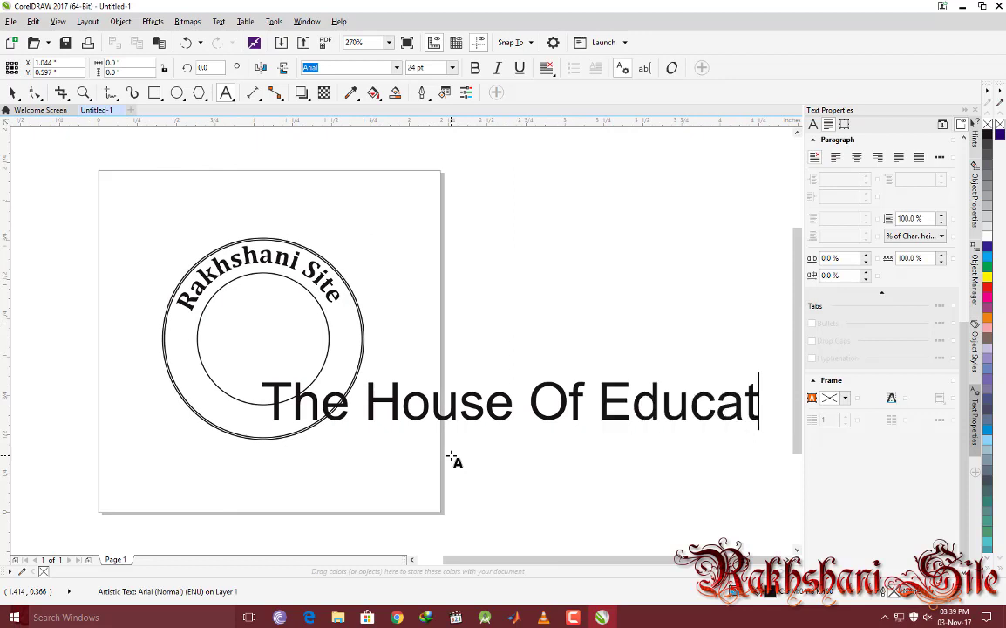
{"action": "type", "text": "ion"}
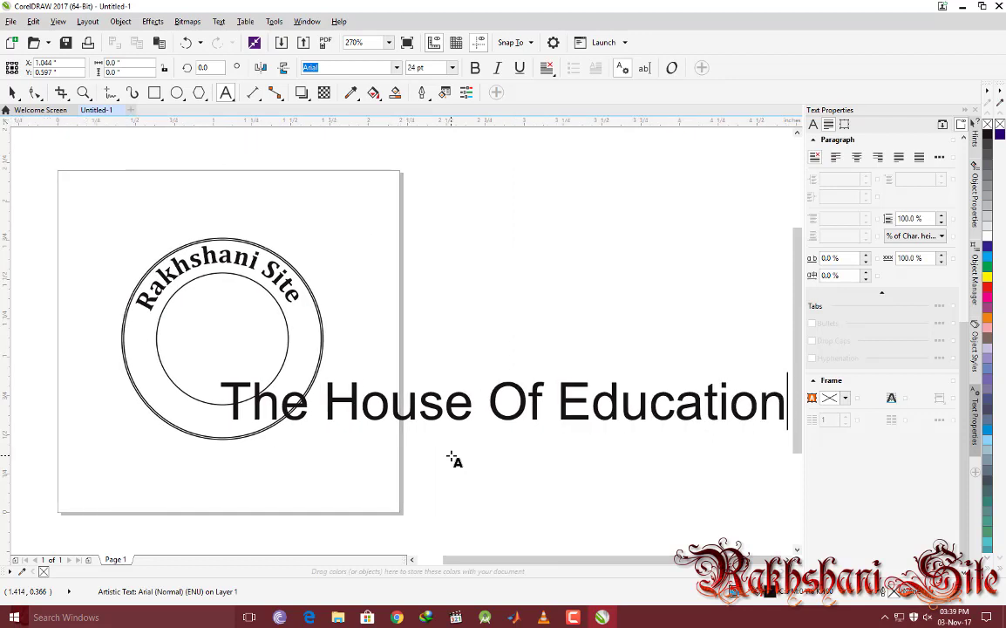
- Set the font of The House Of Education text to Franklin Gothic Heavy at 9 pt
{"action": "left_click", "coordinate": [12, 92]}
{"action": "left_click_drag", "start_coordinate": [463, 560], "coordinate": [508, 559]}
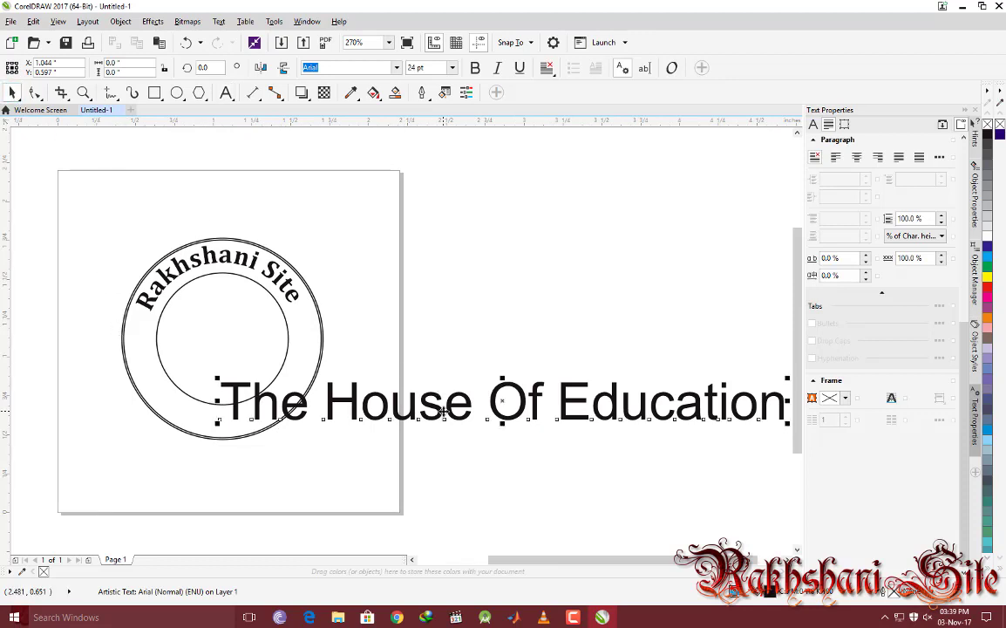
{"action": "left_click", "coordinate": [397, 67]}
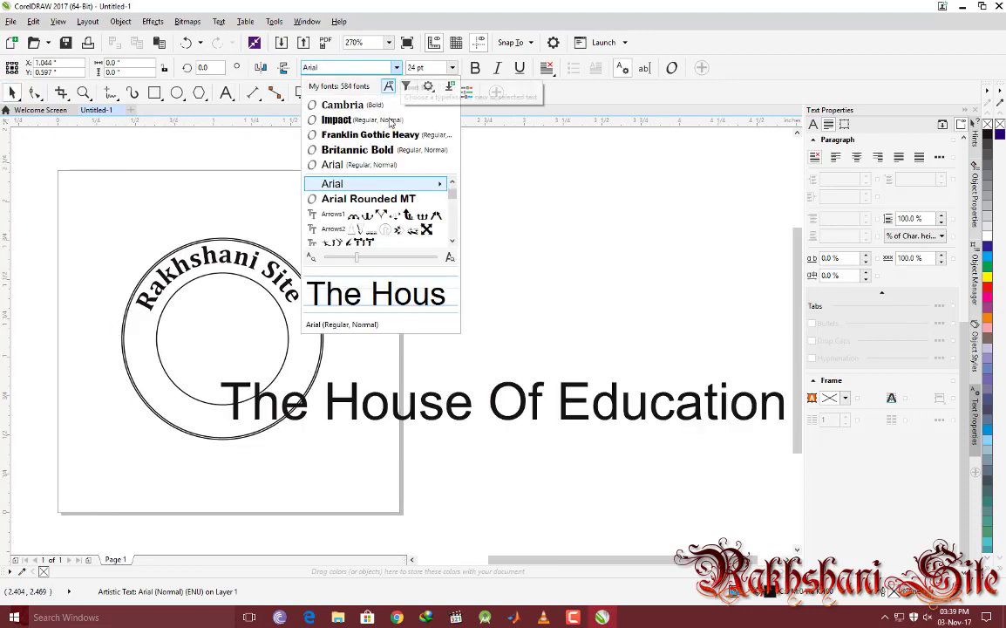
{"action": "left_click", "coordinate": [389, 136]}
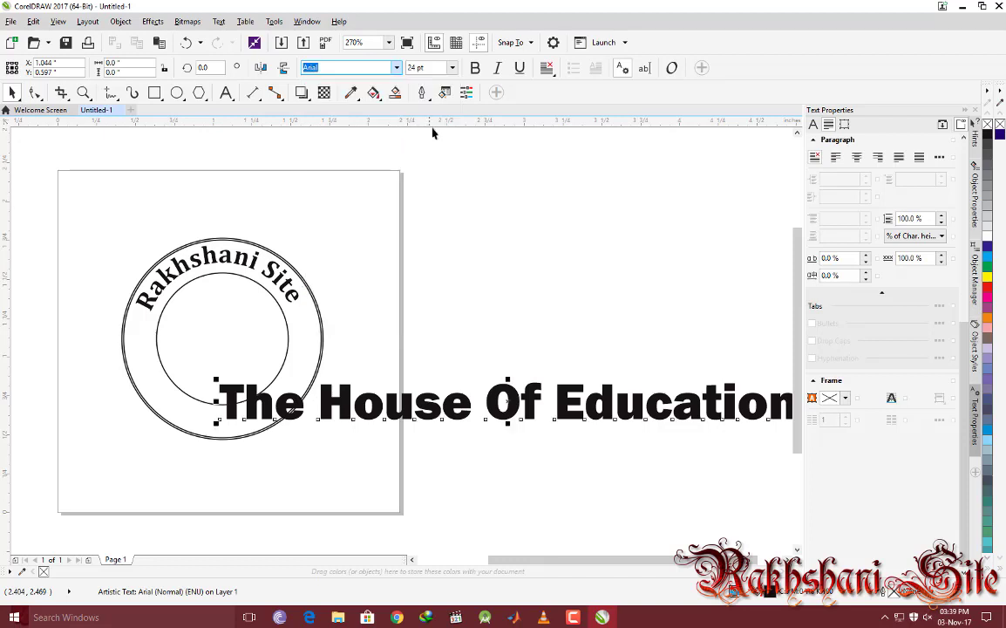
{"action": "left_click", "coordinate": [451, 68]}
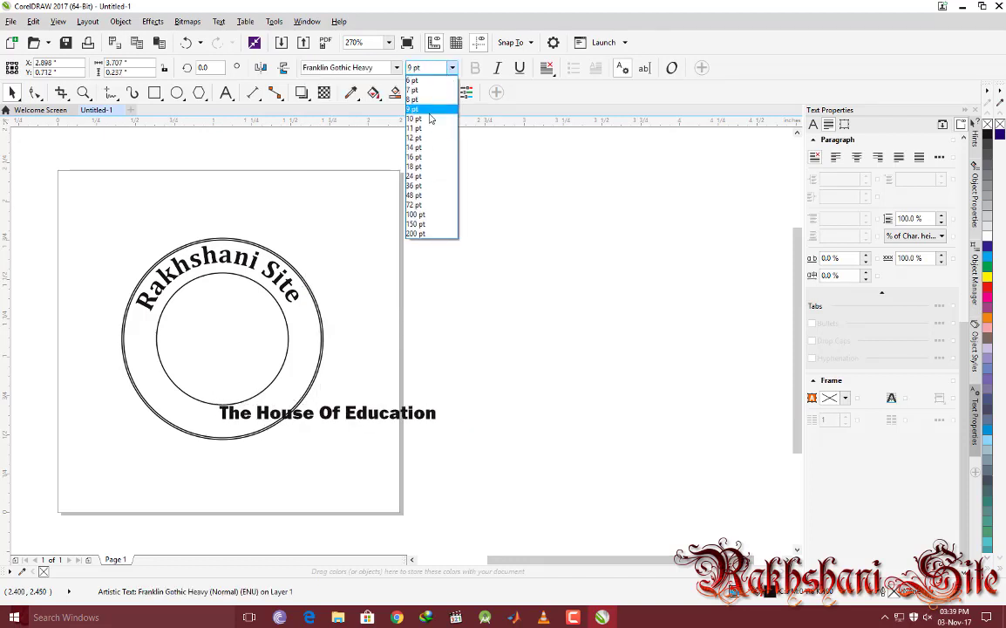
{"action": "left_click", "coordinate": [429, 110]}
- Move the text beside the rings and fit it along the ring's lower half, at about -0.137 inches distance and 1.564 inches offset
{"action": "left_click_drag", "start_coordinate": [355, 397], "coordinate": [526, 378]}
{"action": "left_click", "coordinate": [219, 22]}
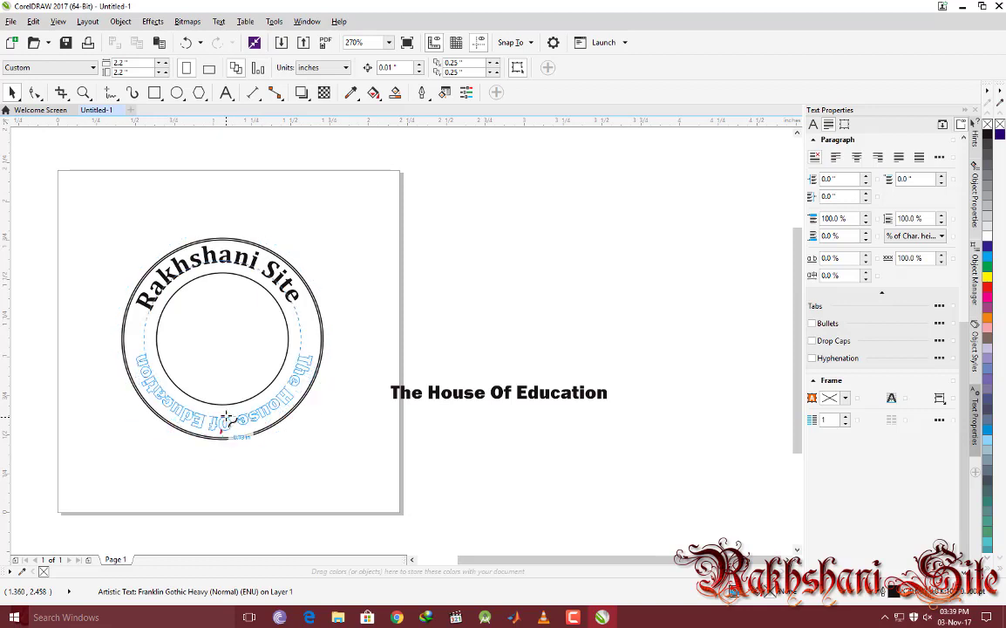
{"action": "left_click", "coordinate": [227, 417]}
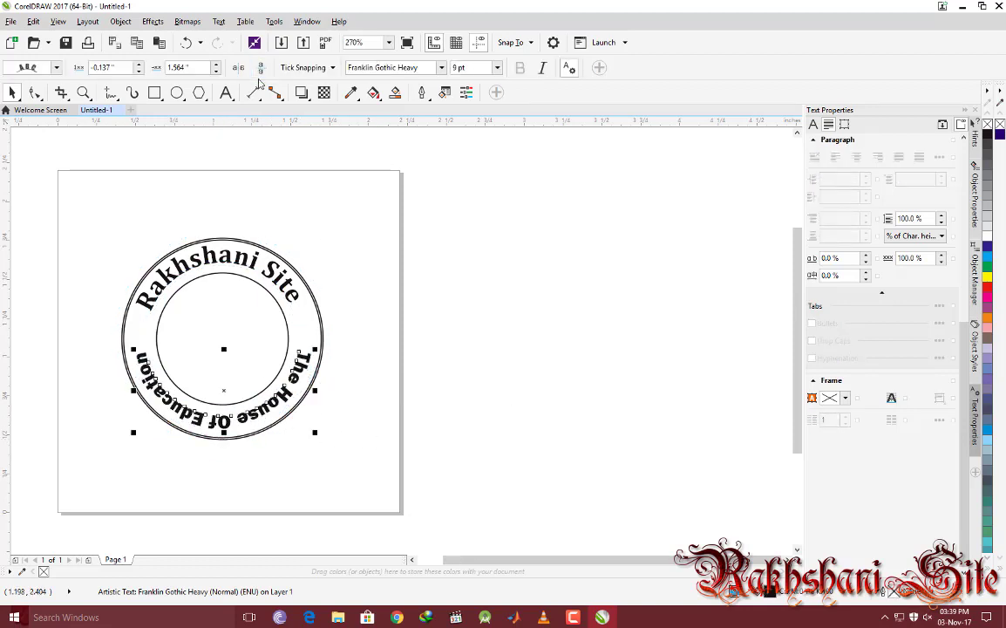
- Try different horizontal and vertical mirroring combinations on the curved The House Of Education text and revert them
{"action": "left_click", "coordinate": [260, 69]}
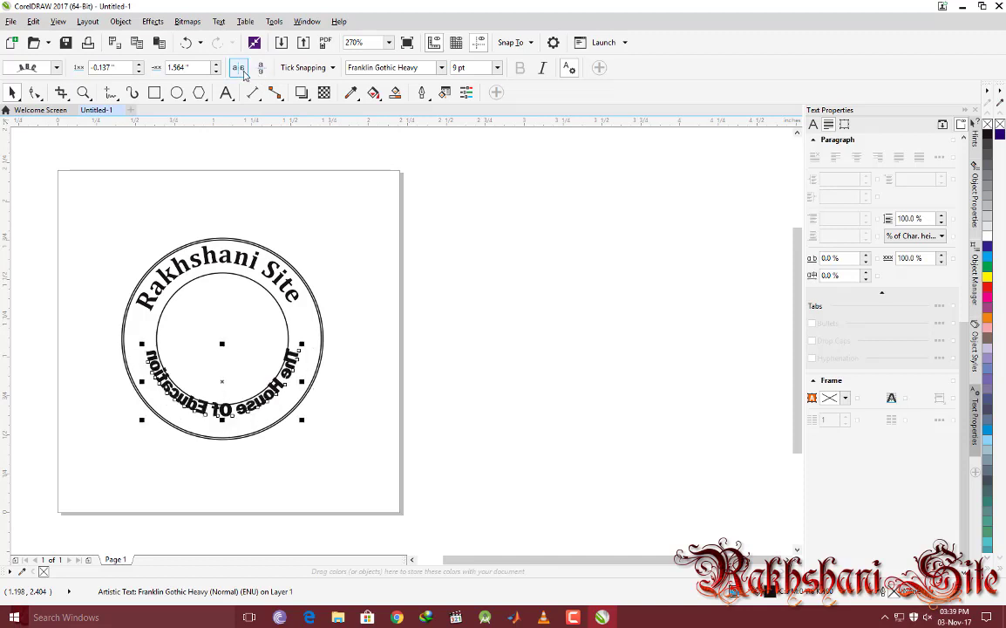
{"action": "left_click", "coordinate": [238, 69]}
{"action": "left_click", "coordinate": [259, 69]}
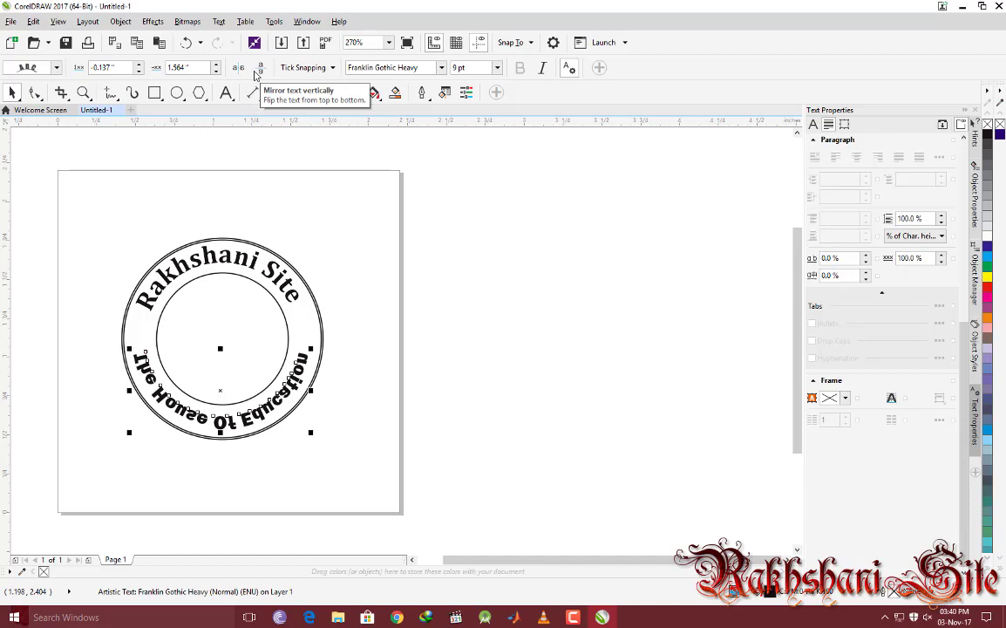
{"action": "left_click", "coordinate": [256, 74]}
{"action": "left_click", "coordinate": [255, 74]}
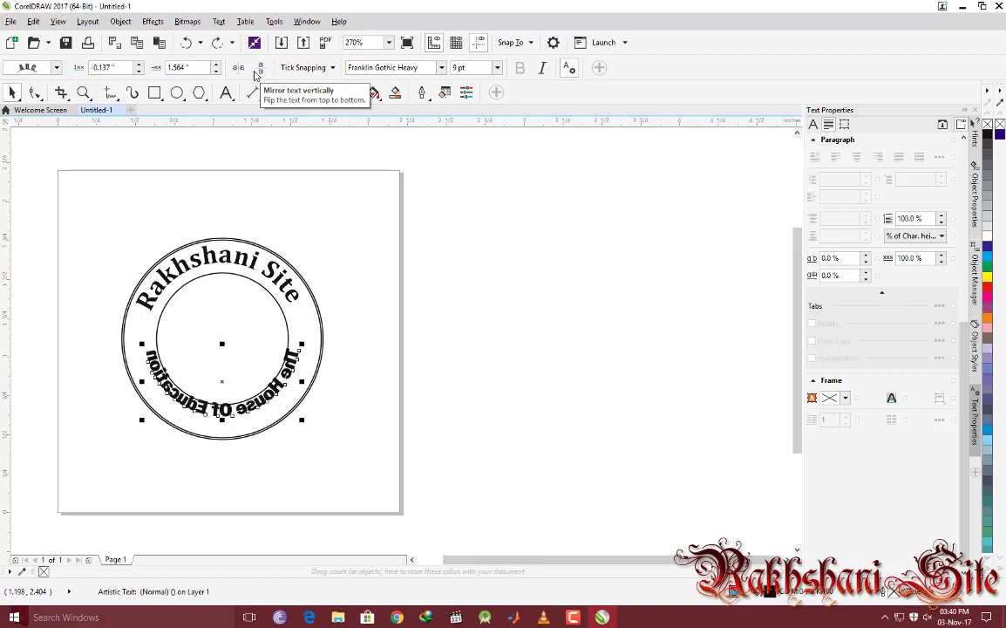
{"action": "left_click", "coordinate": [256, 74]}
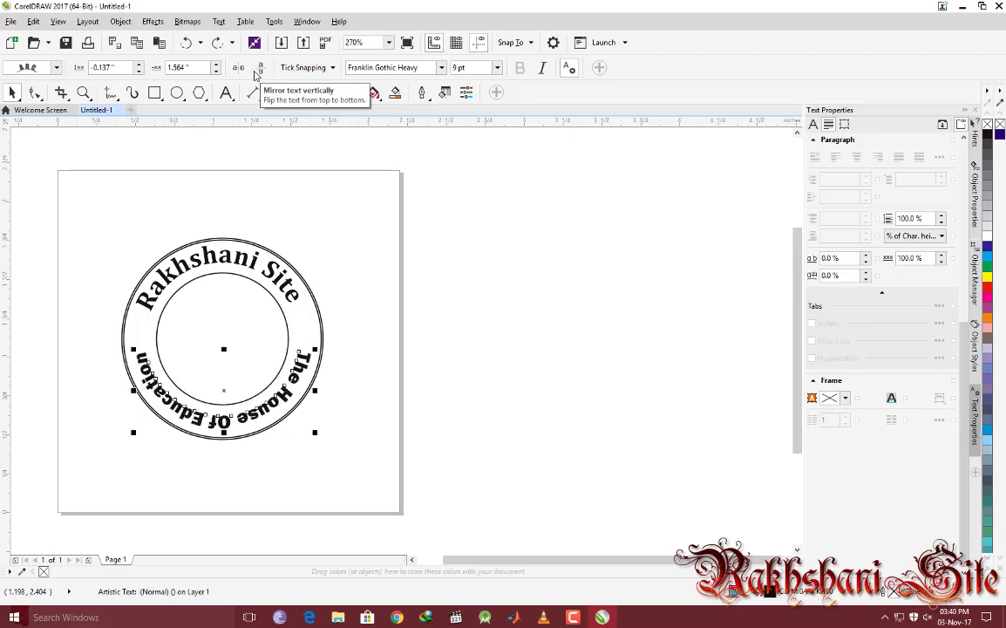
{"action": "left_click", "coordinate": [260, 74]}
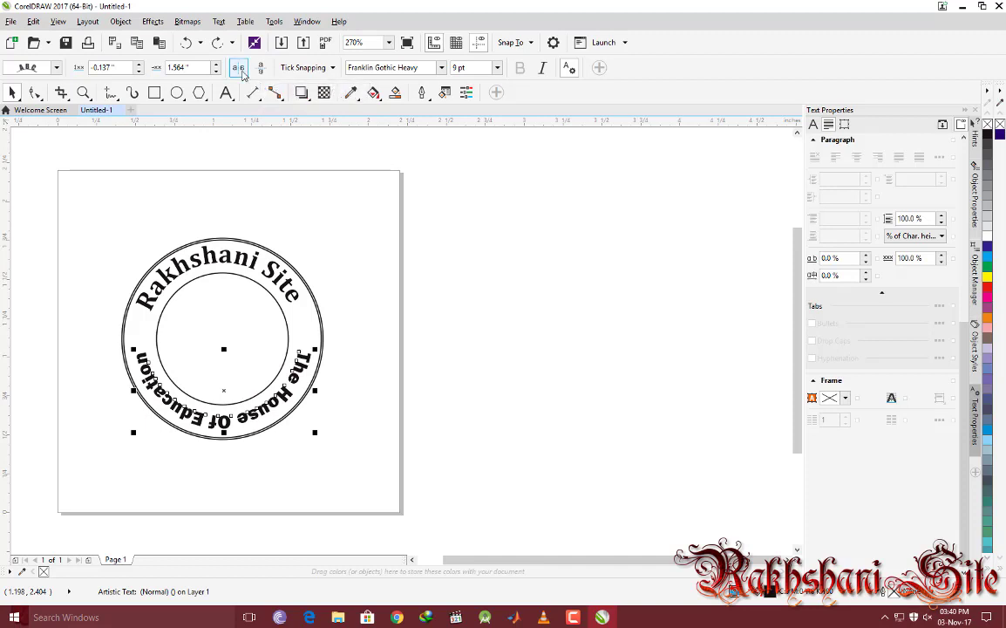
{"action": "left_click", "coordinate": [238, 69]}
{"action": "left_click", "coordinate": [242, 73]}
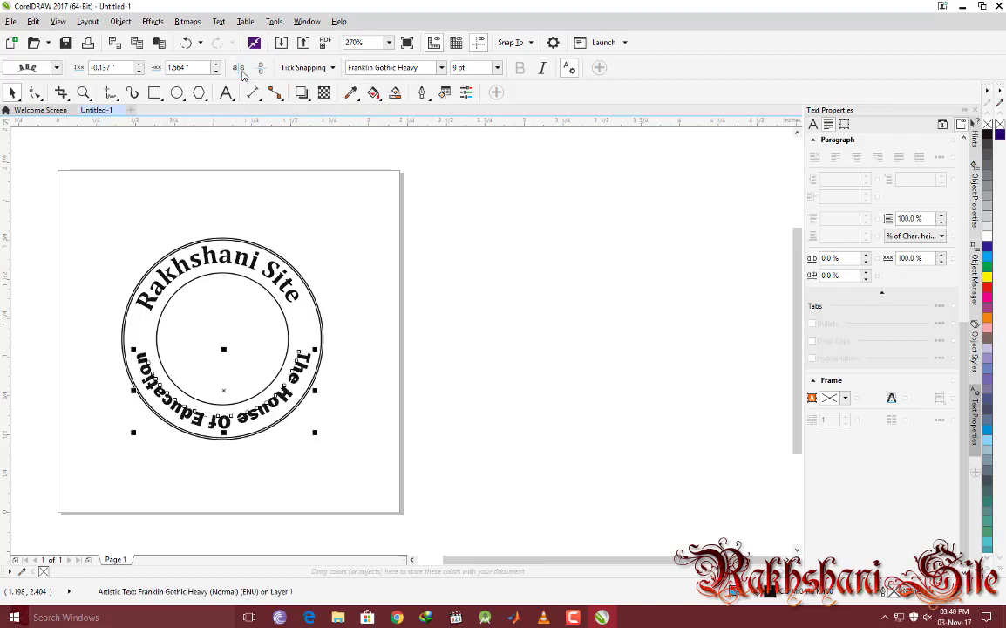
- Mirror the curved The House Of Education text both vertically and horizontally so it reads upright along the lower arc
{"action": "left_click", "coordinate": [238, 70]}
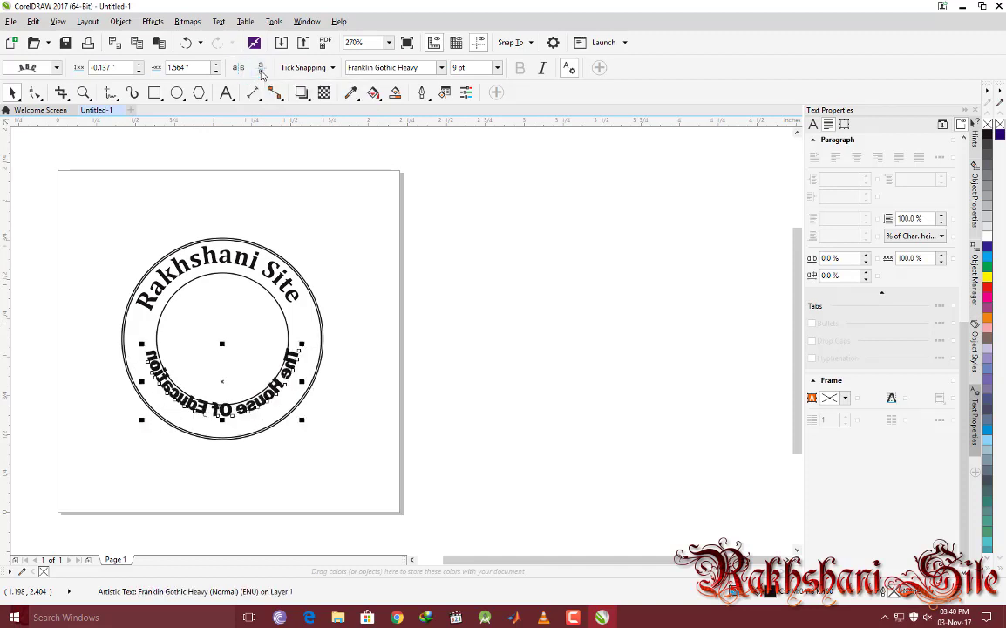
{"action": "left_click", "coordinate": [239, 74]}
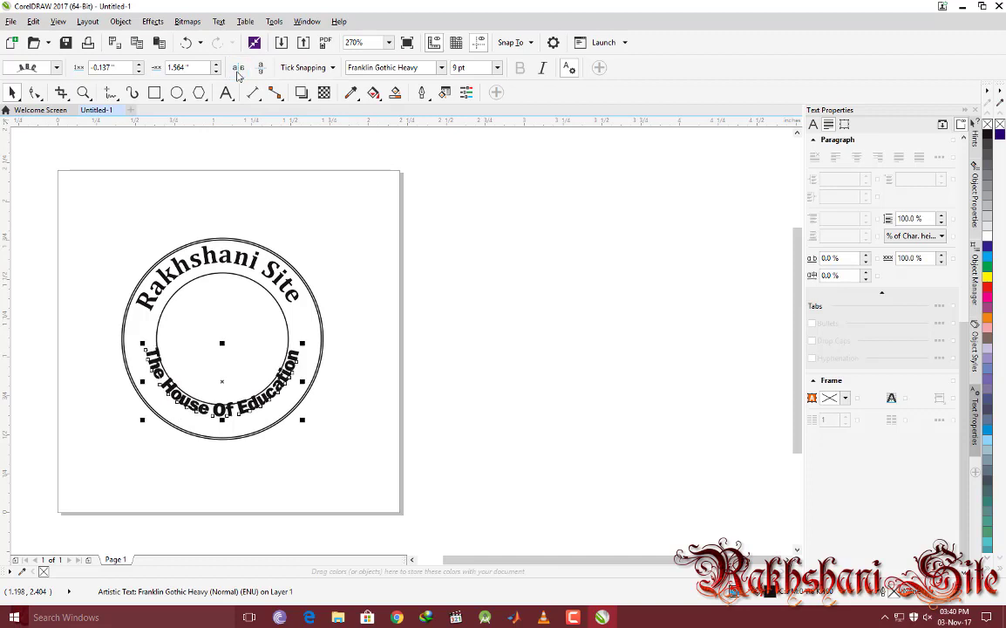
- Try a path distance of -0.087 inches and an offset of 1.614 inches, returning them to -0.137 and 1.564 inches
{"action": "left_click", "coordinate": [139, 64]}
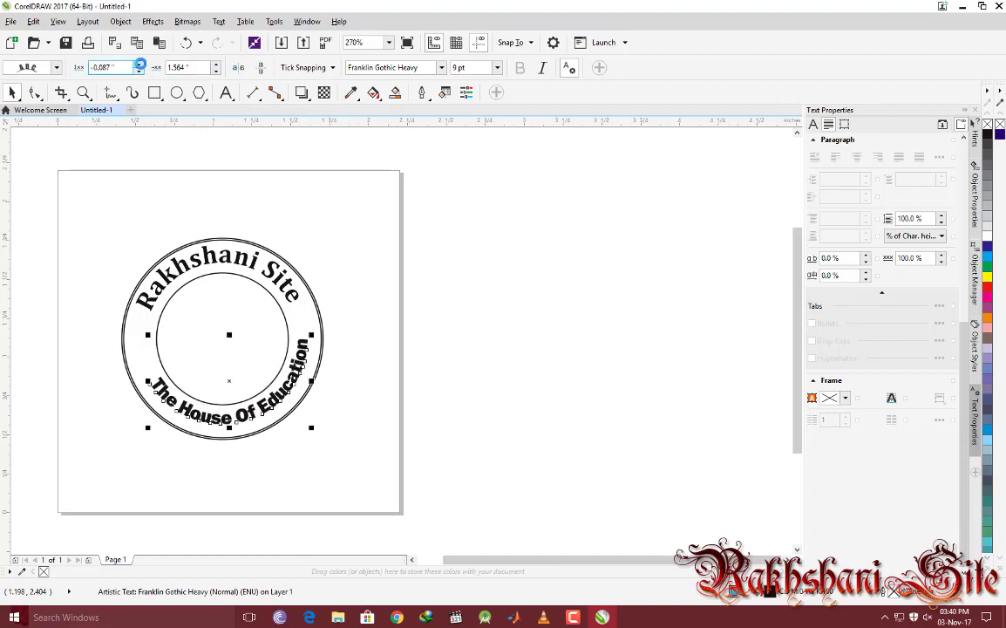
{"action": "left_click", "coordinate": [140, 70]}
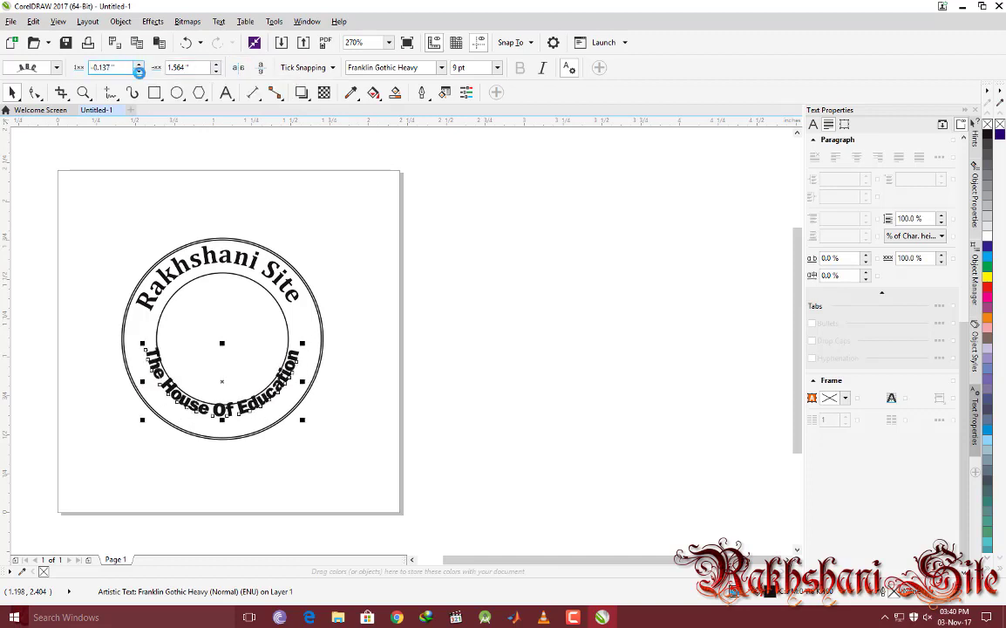
{"action": "left_click", "coordinate": [216, 66]}
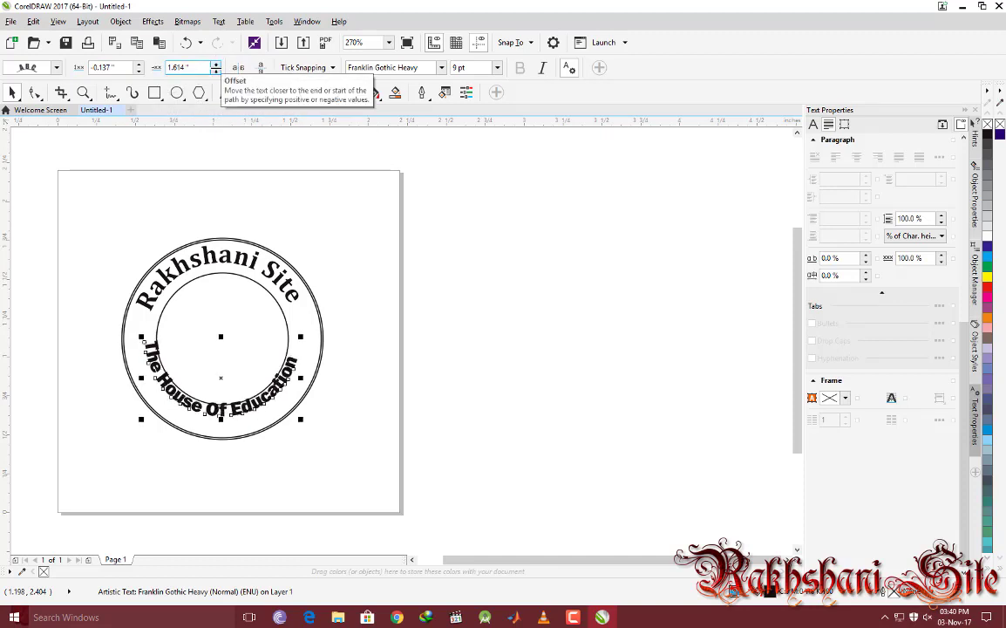
{"action": "left_click", "coordinate": [215, 70]}
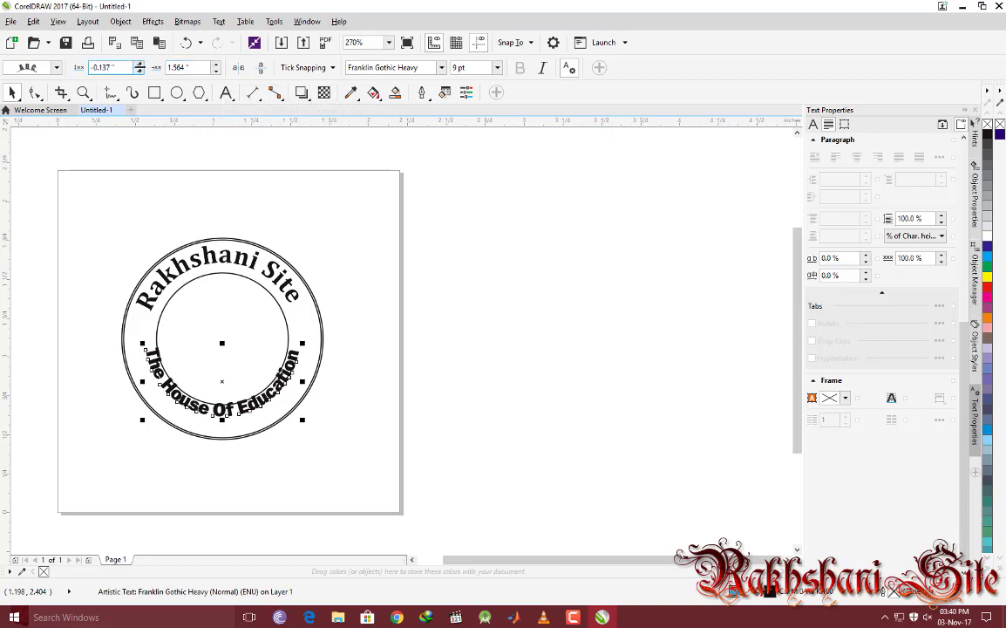
- Set the lower text's path distance to -0.087 inches, slide it to the ring's bottom centre at about -0.06 inches vertical offset, and deselect it
{"action": "left_click", "coordinate": [139, 63]}
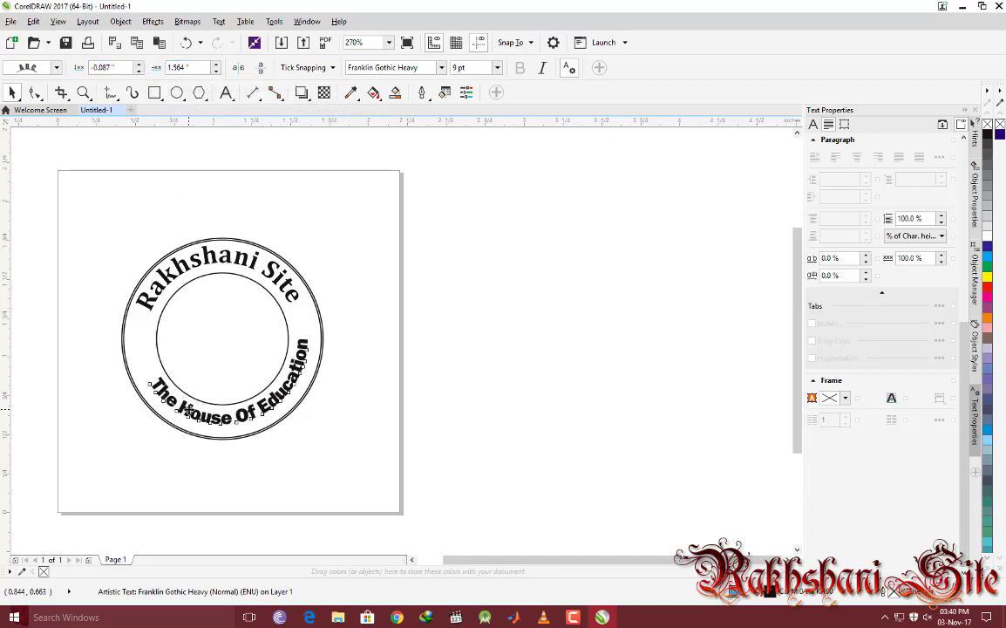
{"action": "left_click_drag", "start_coordinate": [158, 393], "coordinate": [170, 403]}
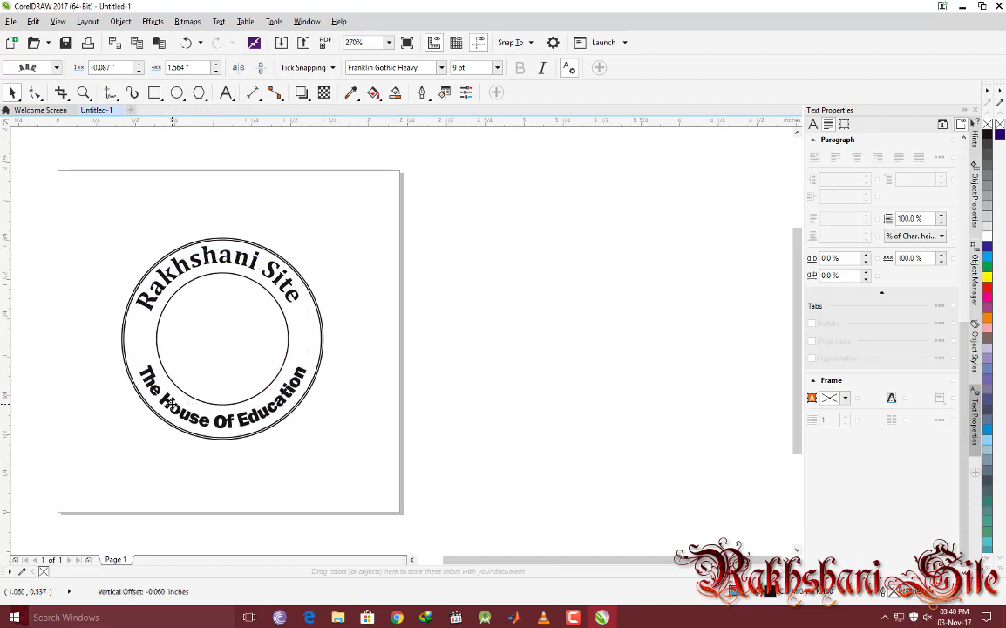
{"action": "left_click", "coordinate": [368, 418]}
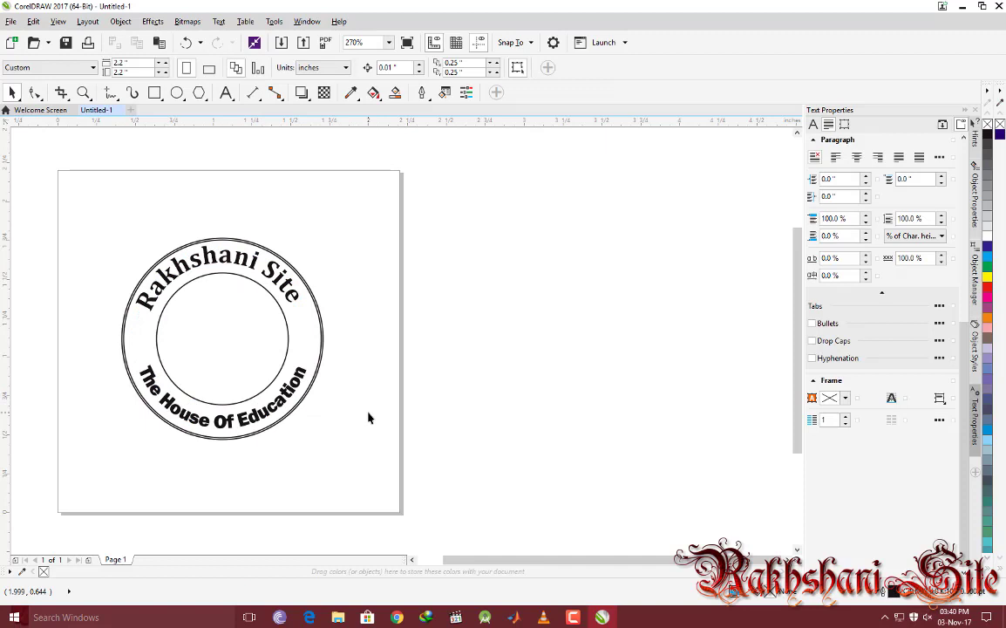
{"action": "left_click_drag", "start_coordinate": [94, 196], "coordinate": [353, 449]}
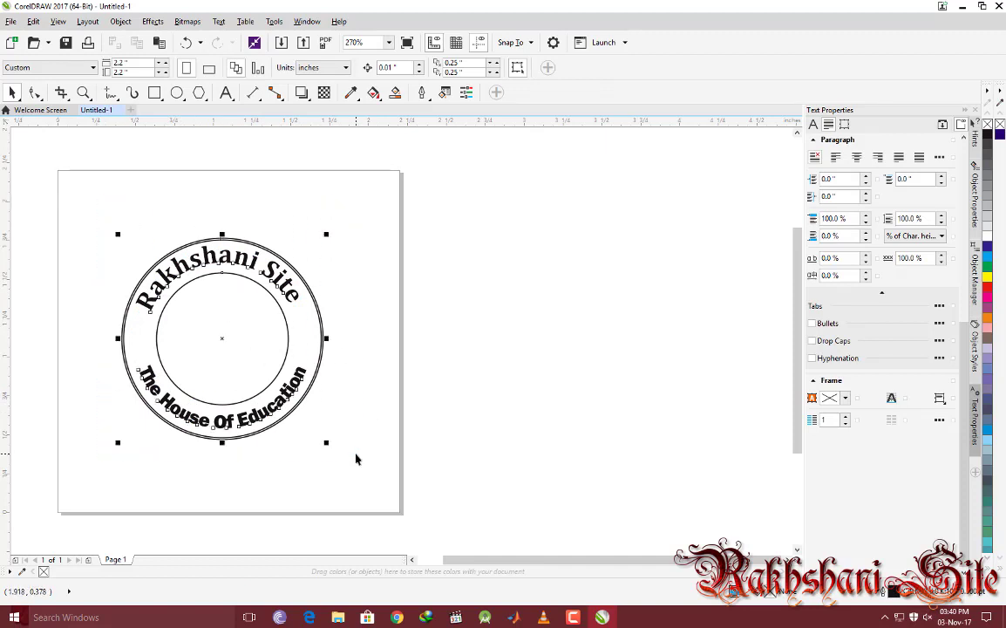
{"action": "scroll", "coordinate": [359, 446], "scroll_direction": "left", "scroll_amount": 3}
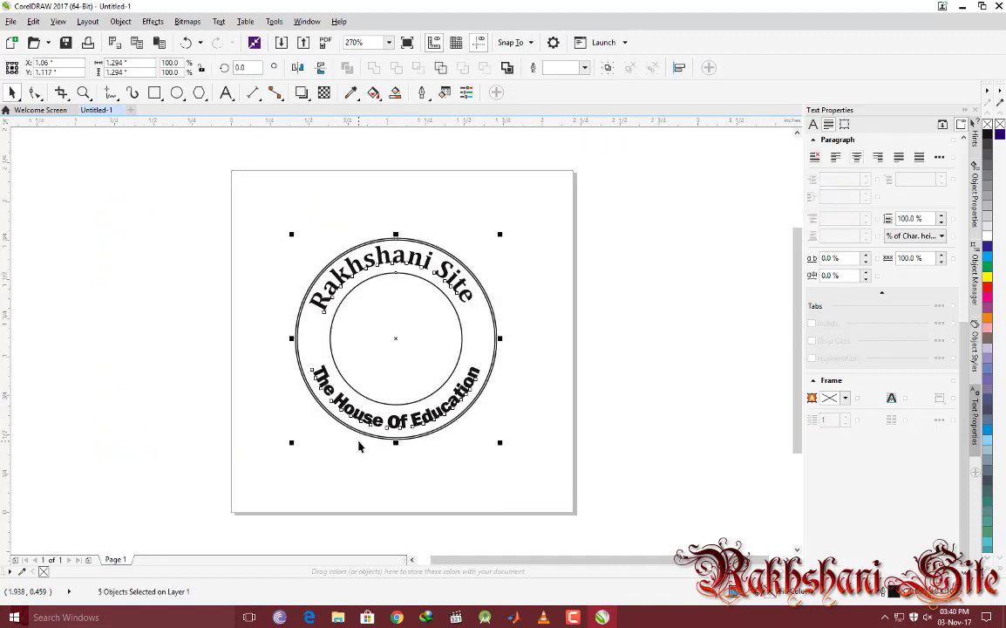
{"action": "left_click", "coordinate": [539, 388]}
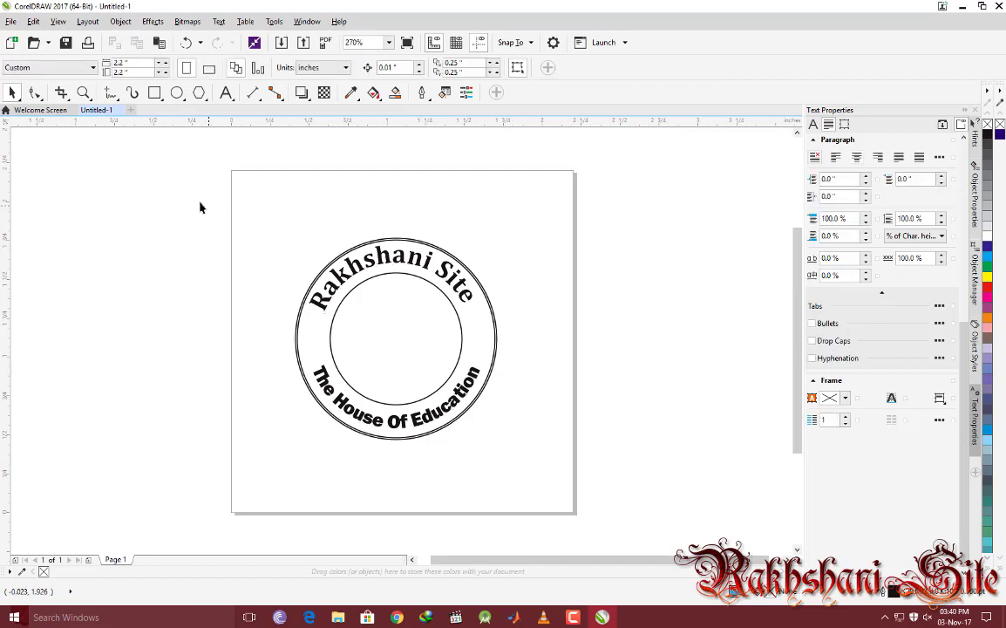
{"action": "left_click_drag", "start_coordinate": [264, 207], "coordinate": [543, 496]}
{"action": "left_click", "coordinate": [555, 397]}
- Draw a five-pointed star about 0.25 by 0.24 inches on the page, to the left of the ring
{"action": "left_click", "coordinate": [185, 101]}
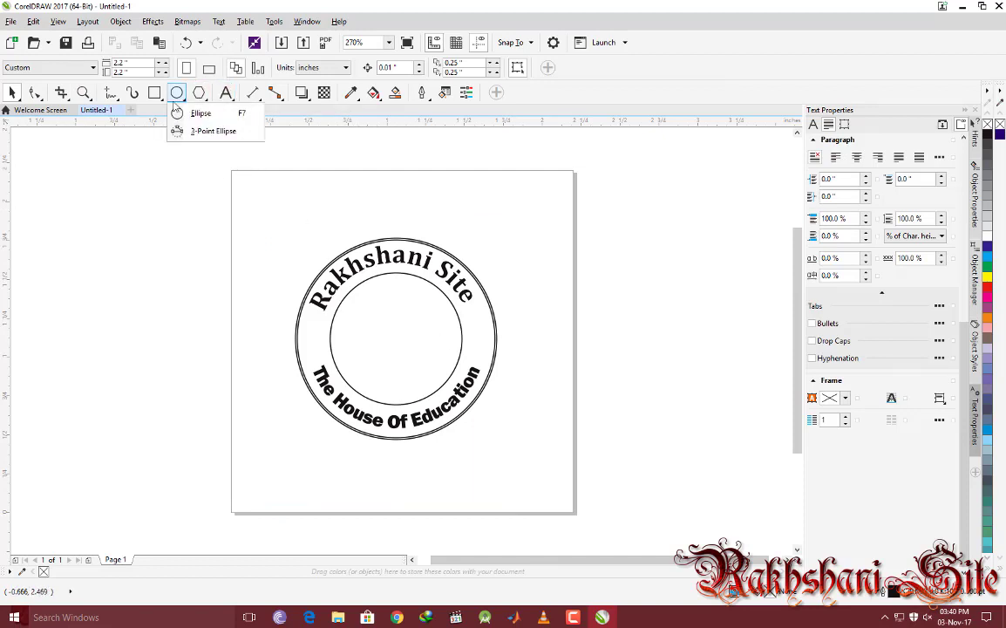
{"action": "left_click", "coordinate": [166, 105]}
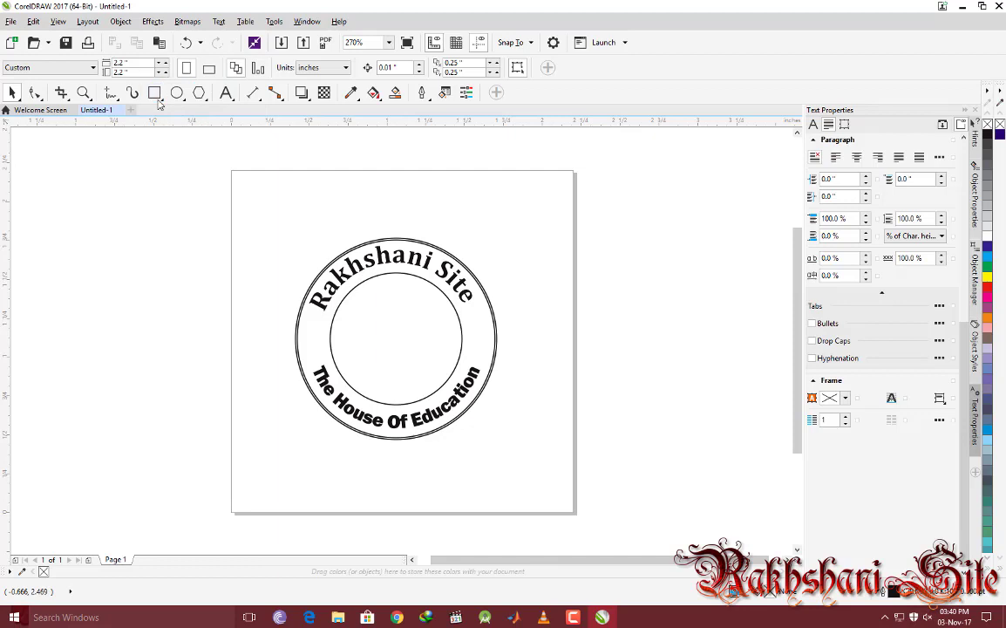
{"action": "left_click", "coordinate": [160, 103]}
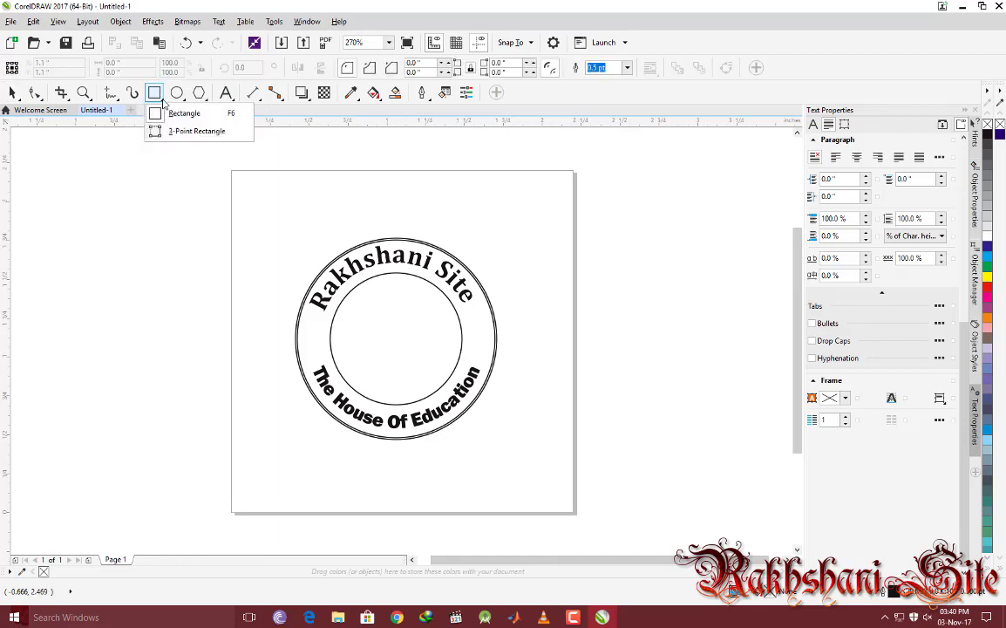
{"action": "left_click", "coordinate": [176, 94]}
{"action": "left_click", "coordinate": [199, 93]}
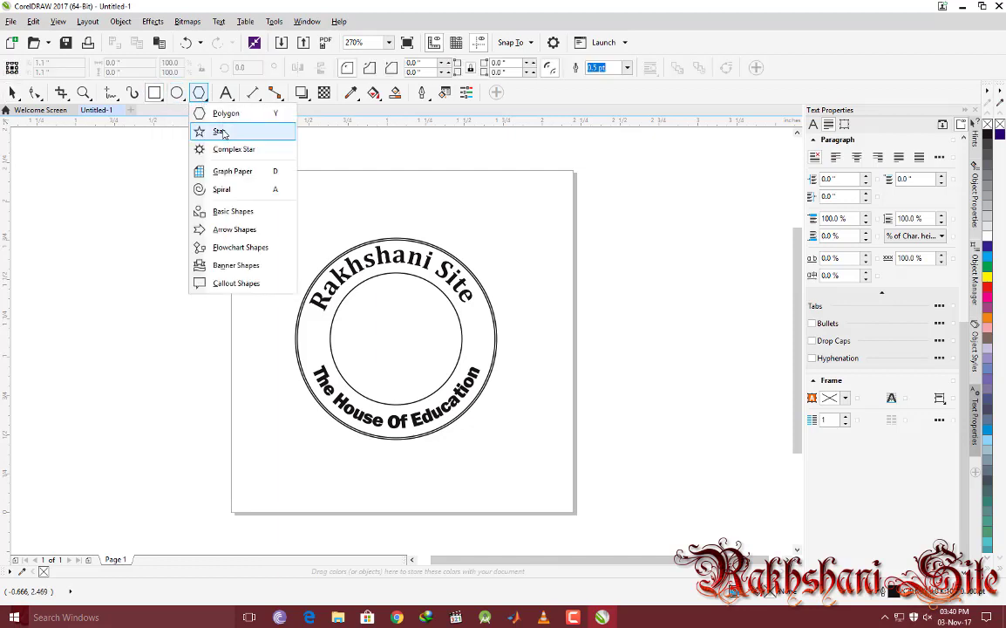
{"action": "left_click", "coordinate": [218, 132]}
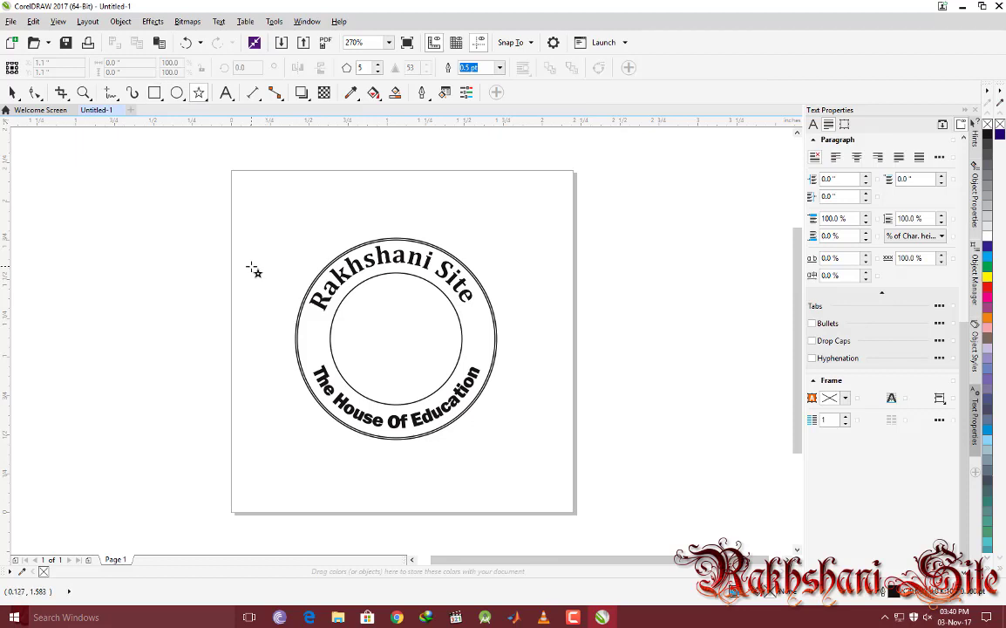
{"action": "left_click_drag", "start_coordinate": [251, 266], "coordinate": [280, 311]}
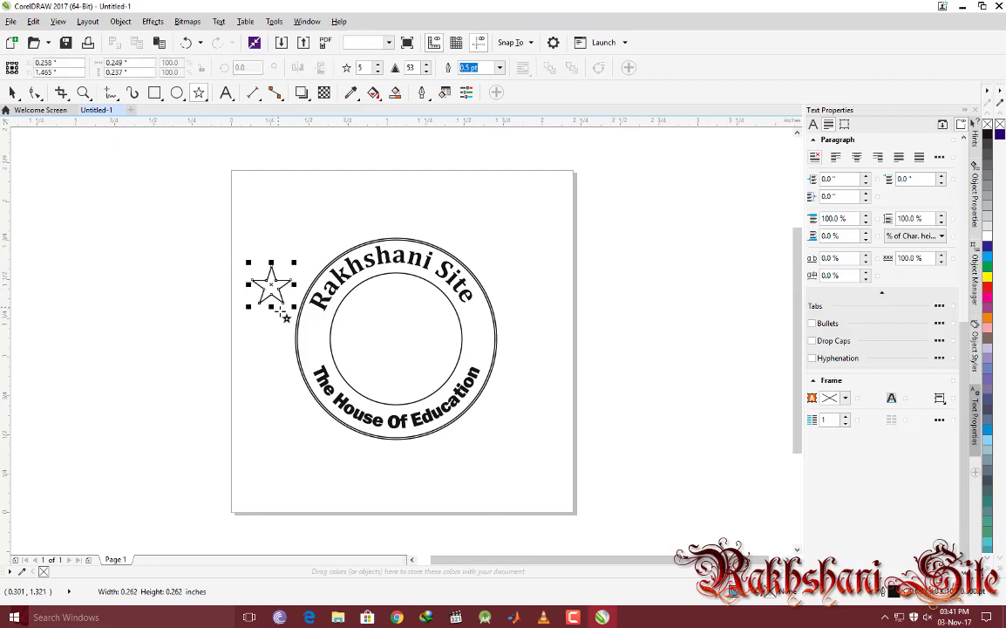
- Move the star outside the page's left edge, level with the ring's upper part, and keep it selected
{"action": "left_click", "coordinate": [14, 94]}
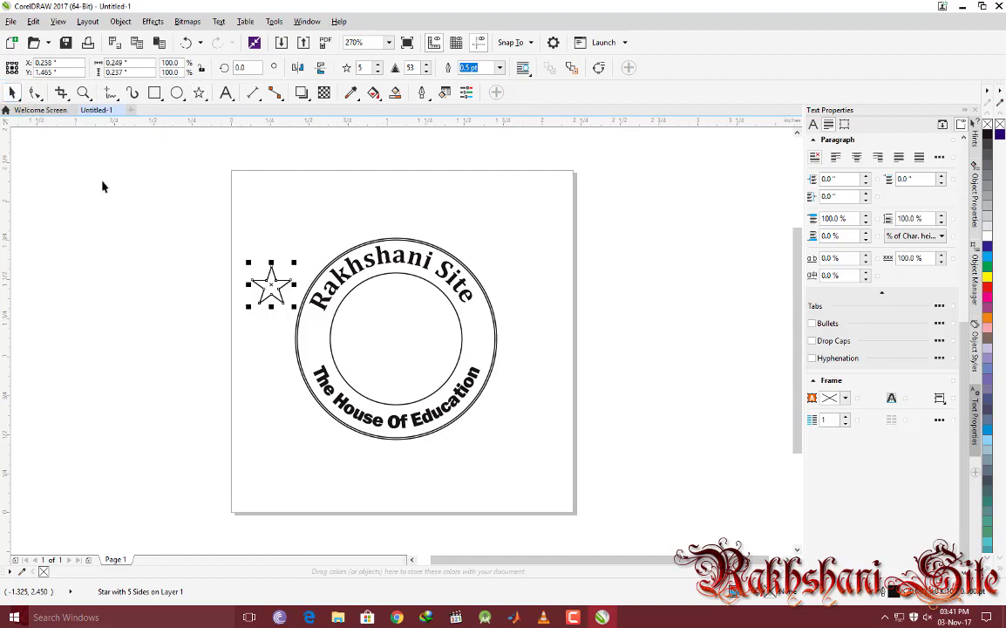
{"action": "left_click_drag", "start_coordinate": [262, 294], "coordinate": [186, 288]}
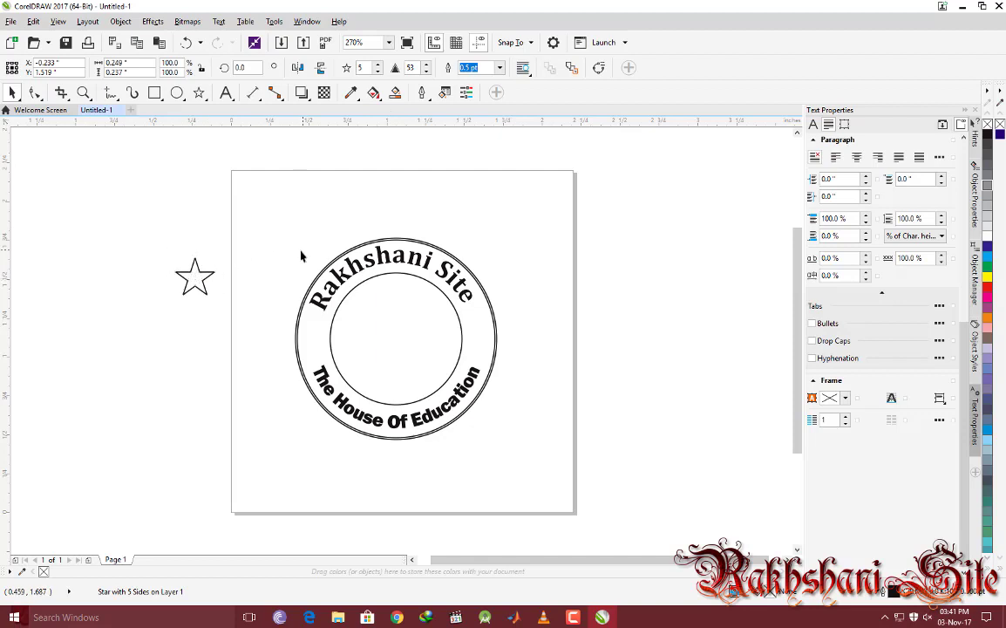
{"action": "left_click", "coordinate": [174, 279]}
{"action": "left_click", "coordinate": [196, 281]}
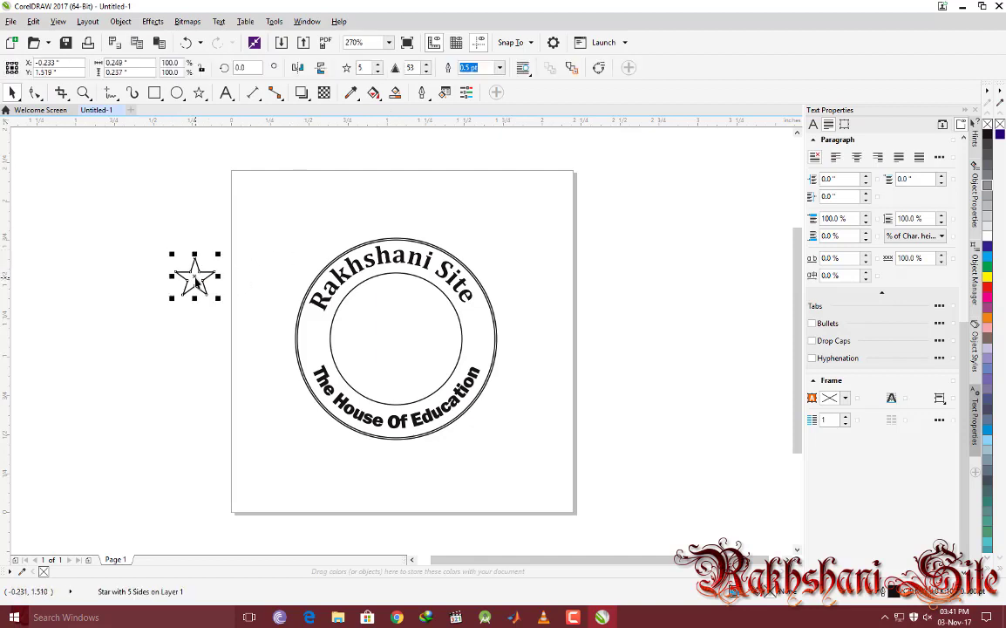
- Smart-fill the star with the dark blue #28077A sampled from the document palette
{"action": "left_click", "coordinate": [395, 92]}
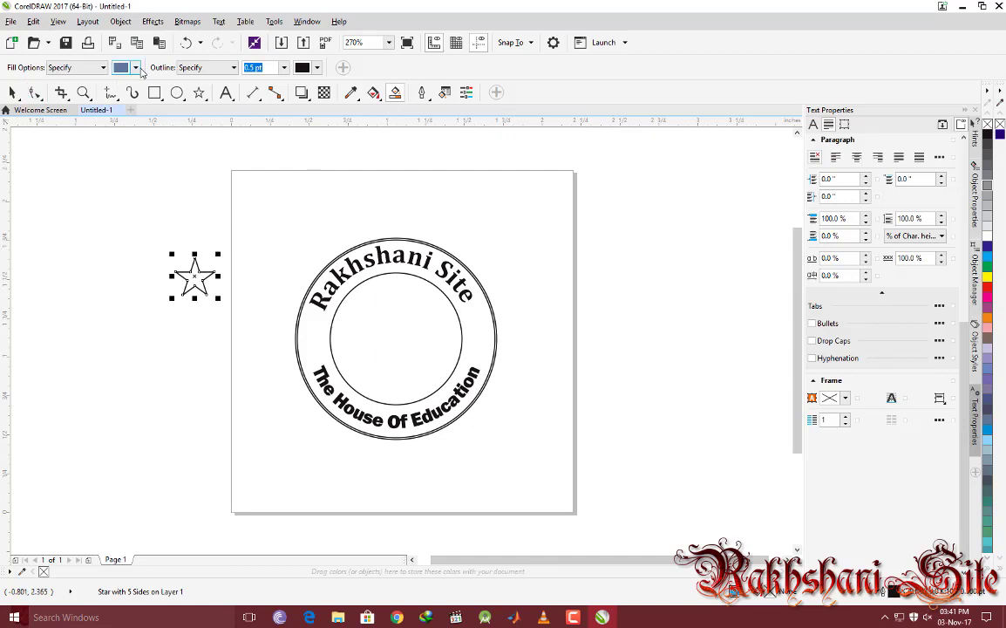
{"action": "left_click", "coordinate": [136, 68]}
{"action": "left_click", "coordinate": [162, 98]}
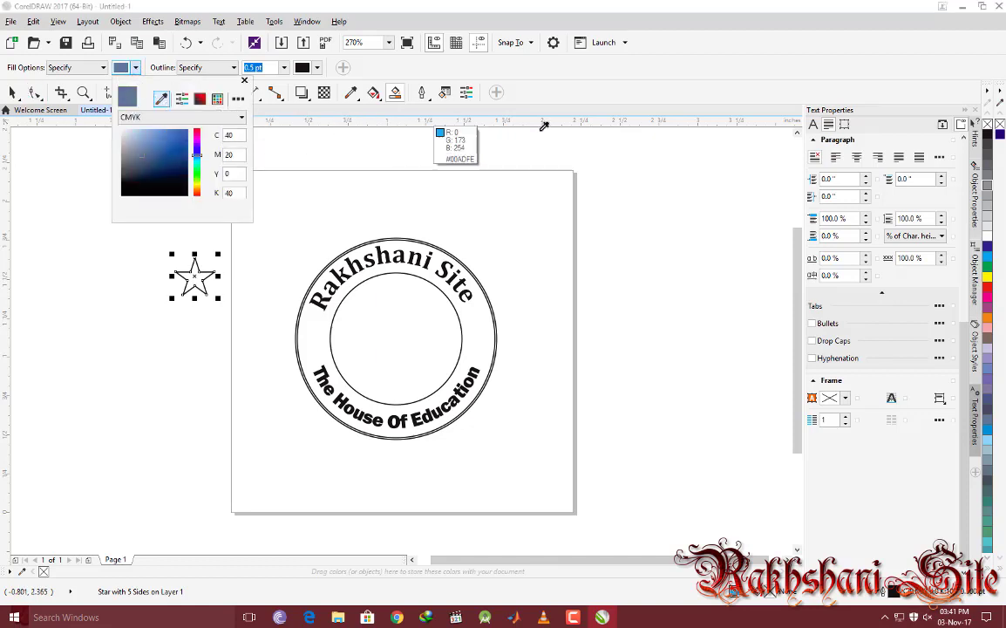
{"action": "left_click", "coordinate": [1000, 134]}
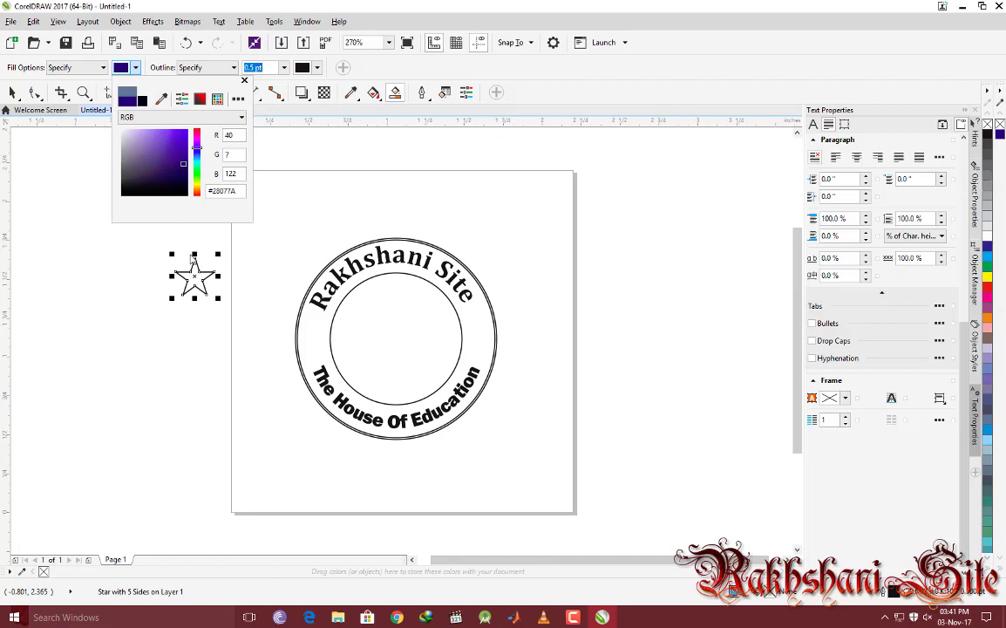
{"action": "left_click", "coordinate": [197, 275]}
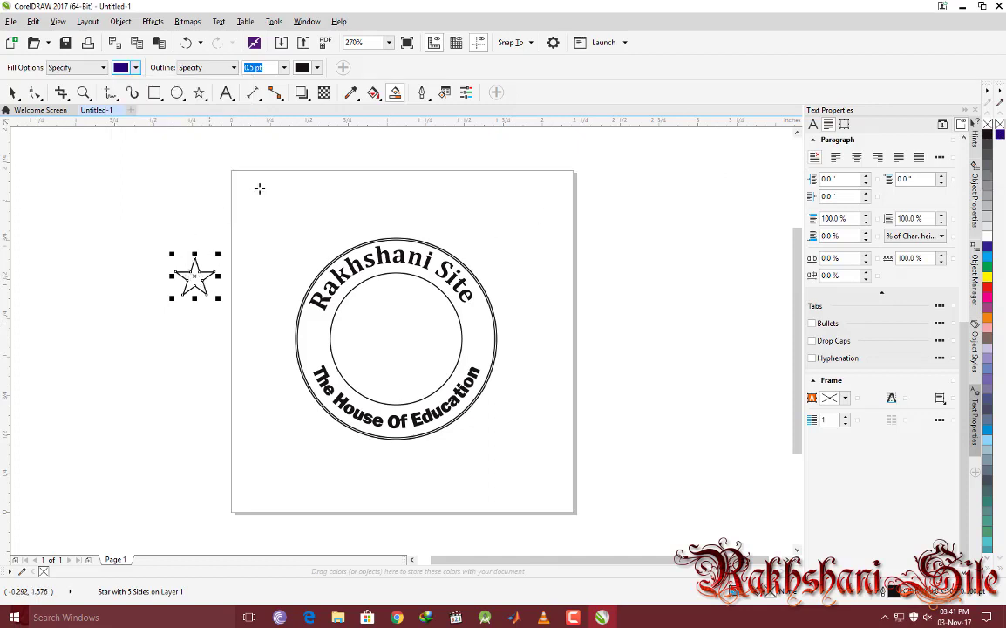
{"action": "left_click", "coordinate": [185, 260]}
- Remove the outline from the dark blue star
{"action": "left_click", "coordinate": [12, 93]}
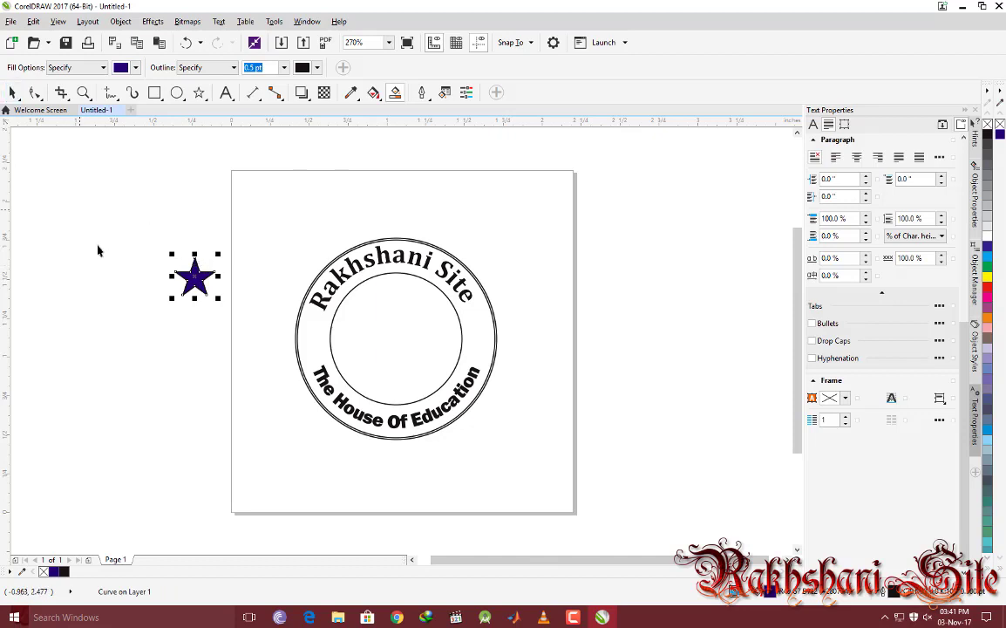
{"action": "left_click", "coordinate": [422, 92]}
{"action": "left_click", "coordinate": [445, 158]}
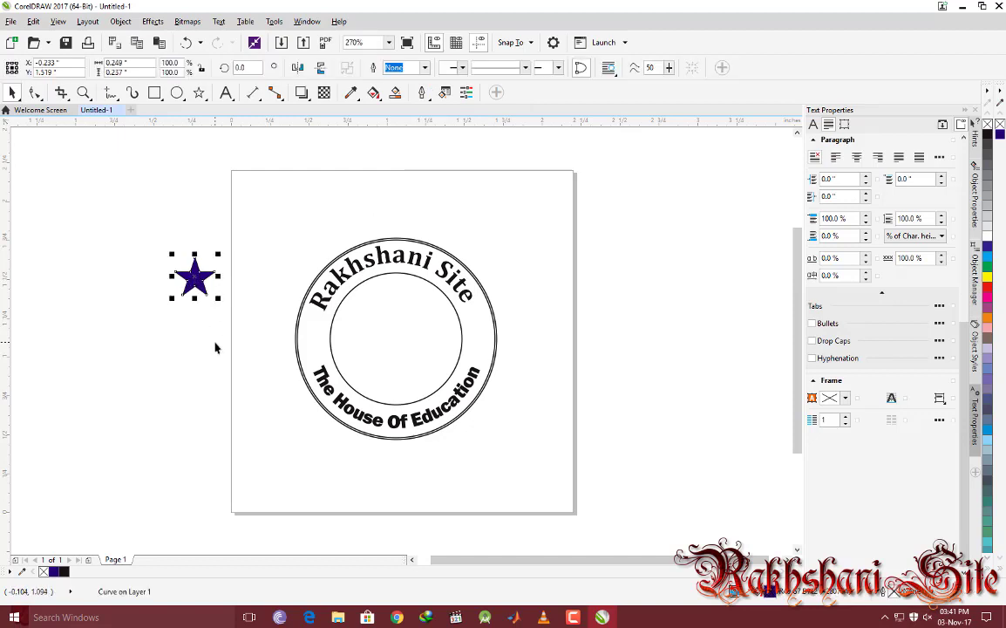
- Place a copy of the blue star, scaled to about 0.154 by 0.146 inches, in the ring band's right side between the texts
{"action": "left_click_drag", "start_coordinate": [197, 281], "coordinate": [489, 336]}
{"action": "left_click", "coordinate": [505, 359]}
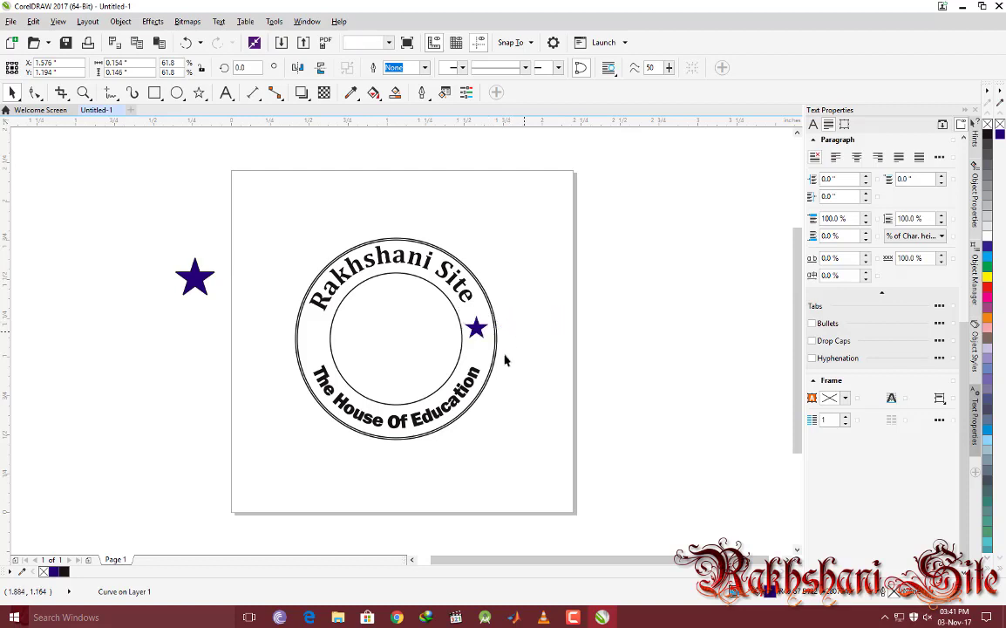
{"action": "left_click", "coordinate": [195, 280]}
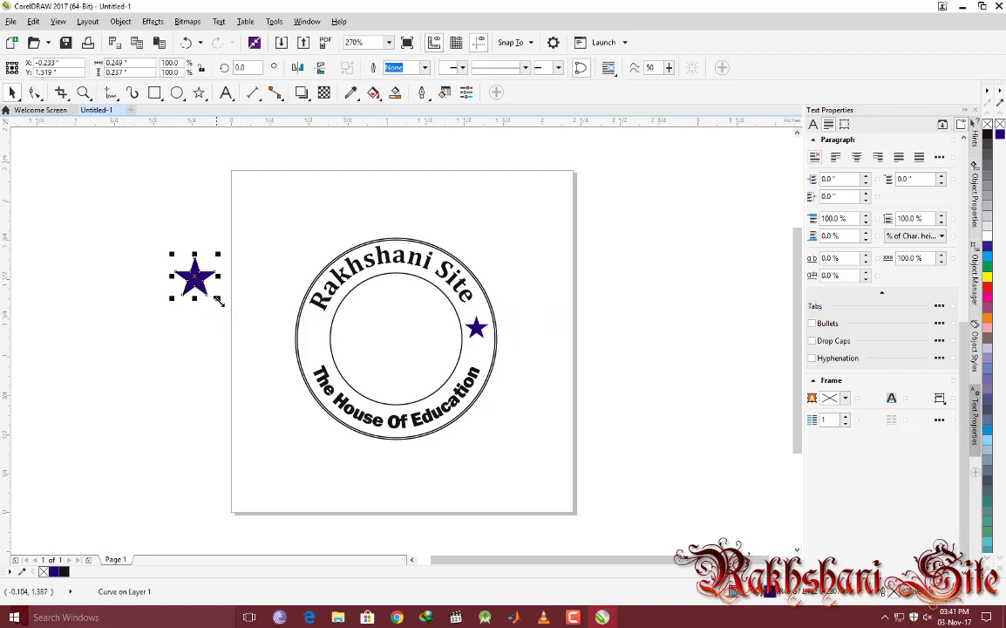
{"action": "left_click", "coordinate": [422, 312]}
- Copy the small star to the ring band's left side at about X 0.528, Y 1.125 inches and deselect it
{"action": "left_click", "coordinate": [476, 328]}
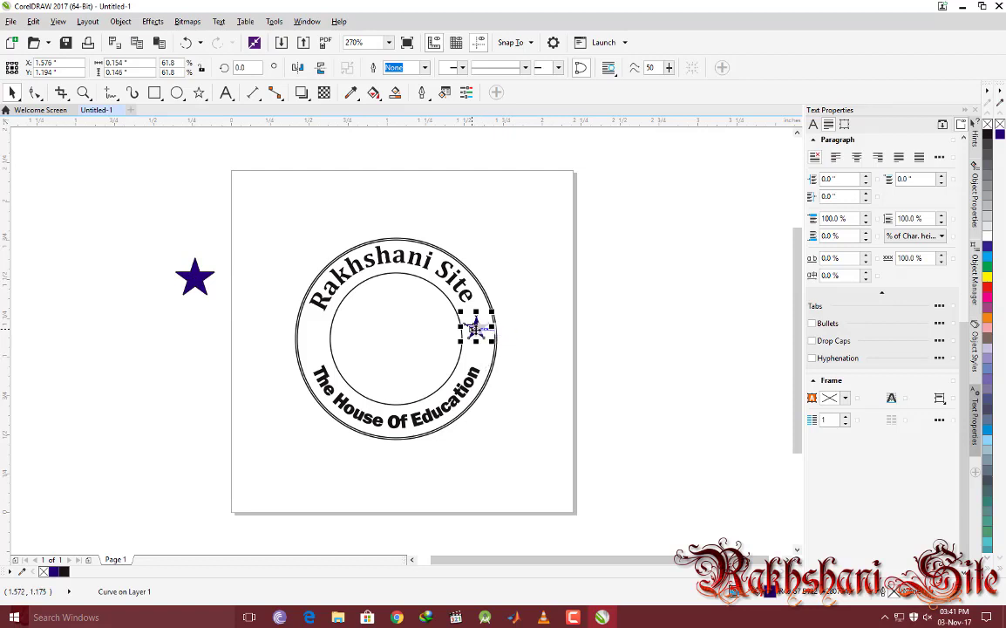
{"action": "left_click_drag", "start_coordinate": [478, 330], "coordinate": [313, 345]}
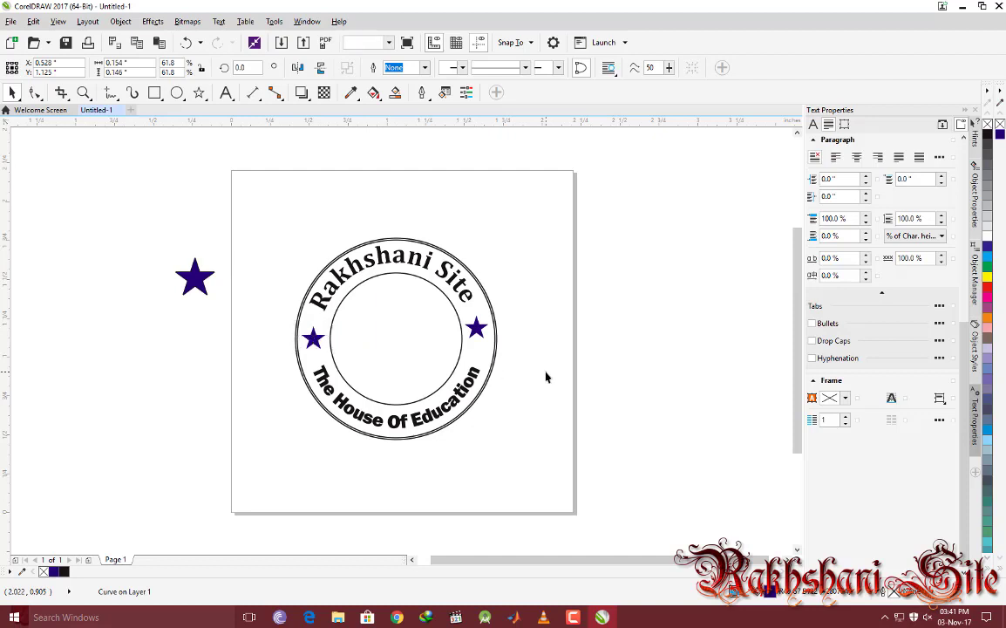
{"action": "left_click", "coordinate": [534, 446]}
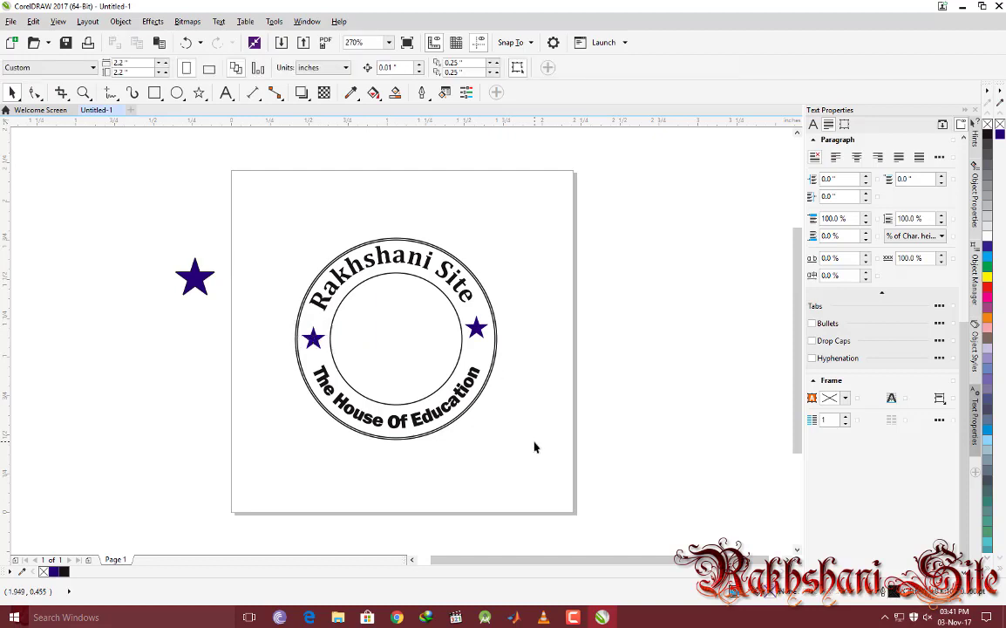
- Lower the right-hand star slightly so it lines up horizontally with the left-hand star
{"action": "left_click", "coordinate": [478, 331]}
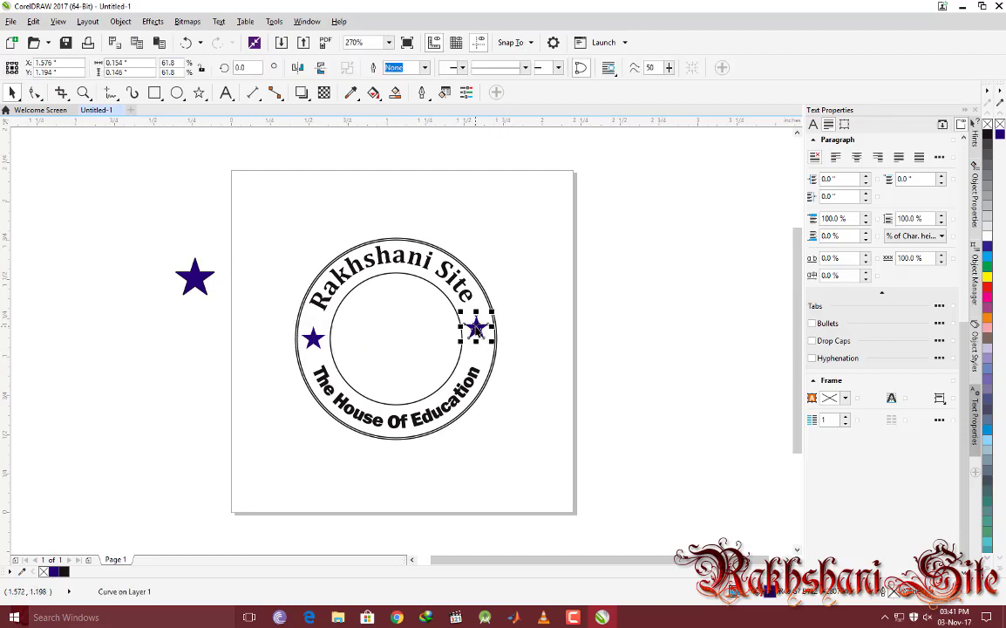
{"action": "left_click", "coordinate": [479, 336]}
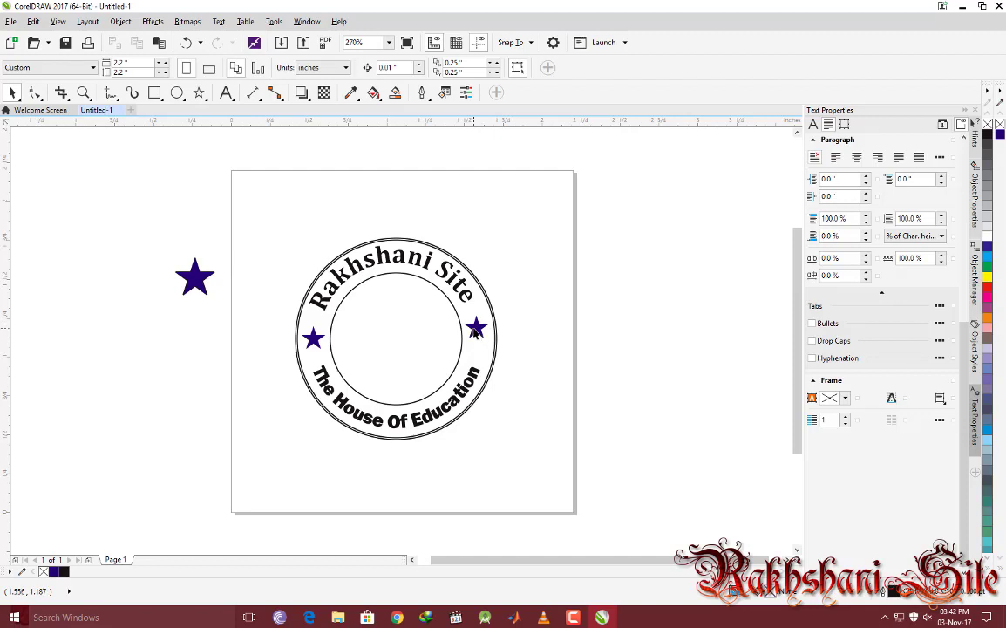
{"action": "left_click", "coordinate": [476, 331]}
{"action": "left_click_drag", "start_coordinate": [482, 333], "coordinate": [481, 350]}
{"action": "left_click", "coordinate": [527, 343]}
- Delete the spare blue star and the original outlined star outside the page
{"action": "left_click", "coordinate": [194, 277]}
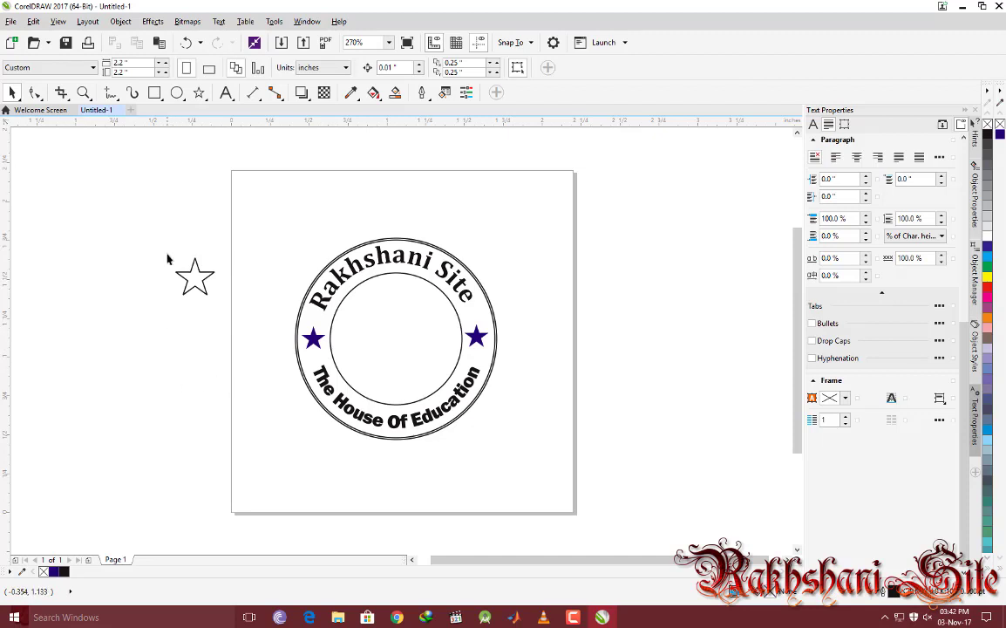
{"action": "left_click_drag", "start_coordinate": [166, 238], "coordinate": [242, 319]}
{"action": "key", "text": "Delete"}
- Try filling the whole seal with the dark blue palette colour and undo the fill
{"action": "left_click_drag", "start_coordinate": [229, 188], "coordinate": [526, 493]}
{"action": "left_click", "coordinate": [1000, 132]}
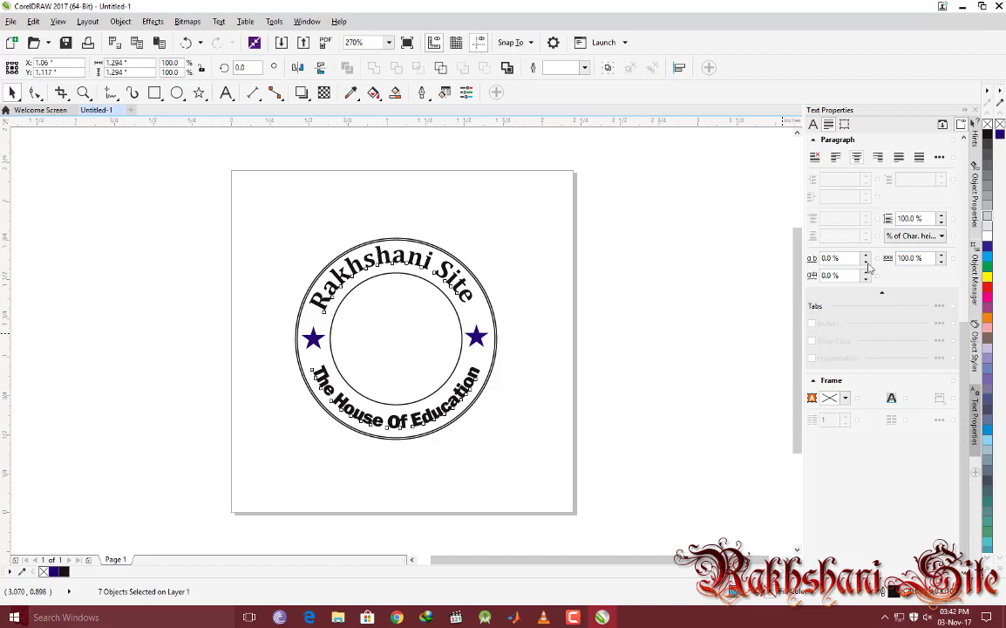
{"action": "left_click", "coordinate": [566, 306]}
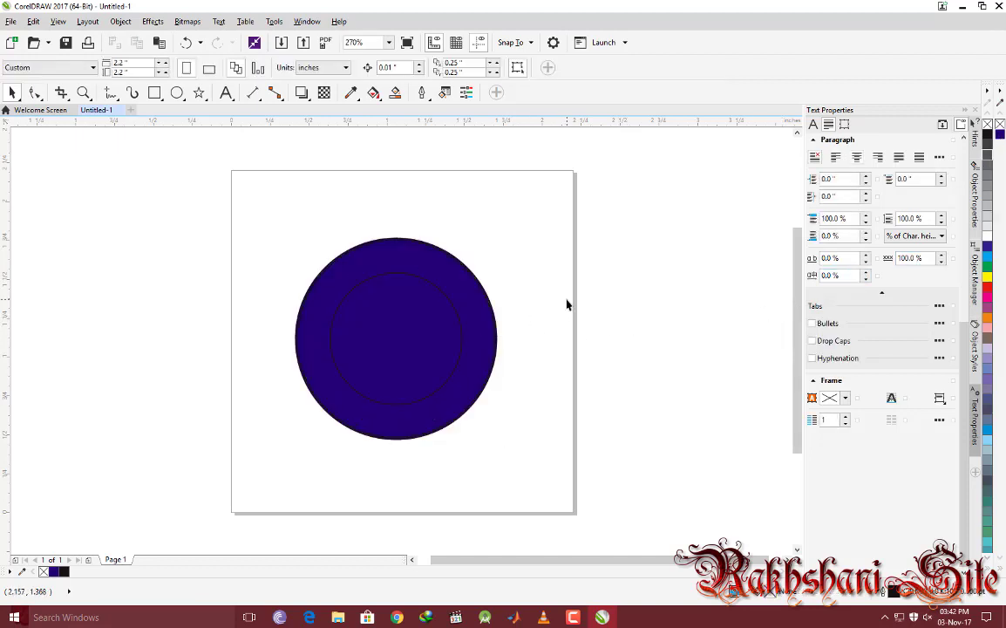
{"action": "key", "text": "ctrl+z"}
{"action": "left_click", "coordinate": [546, 290]}
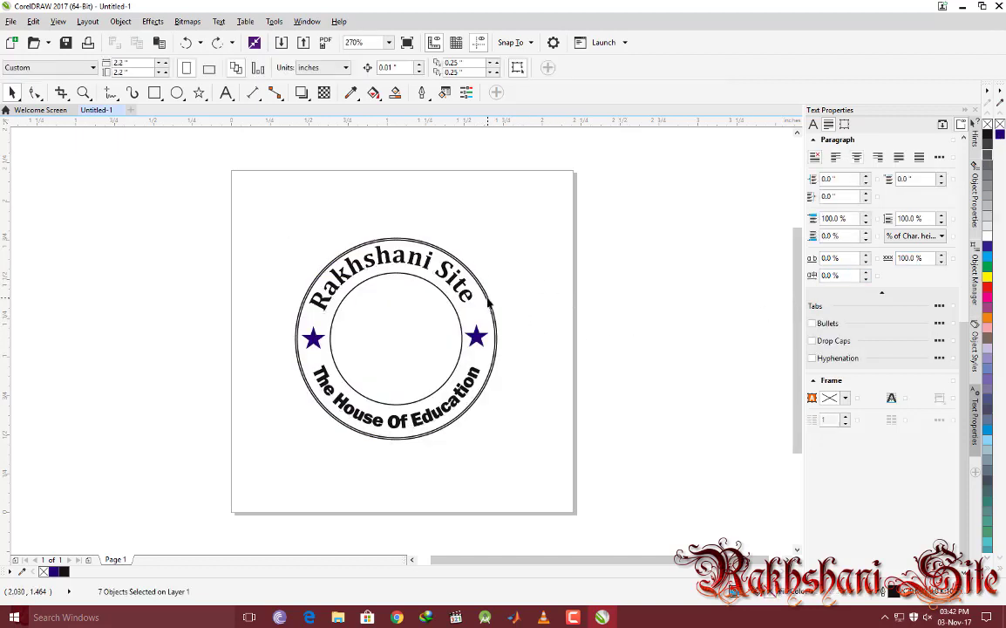
- Try applying the dark blue fill to the compound ring-and-text object, undo it and clear the selection
{"action": "left_click", "coordinate": [425, 270]}
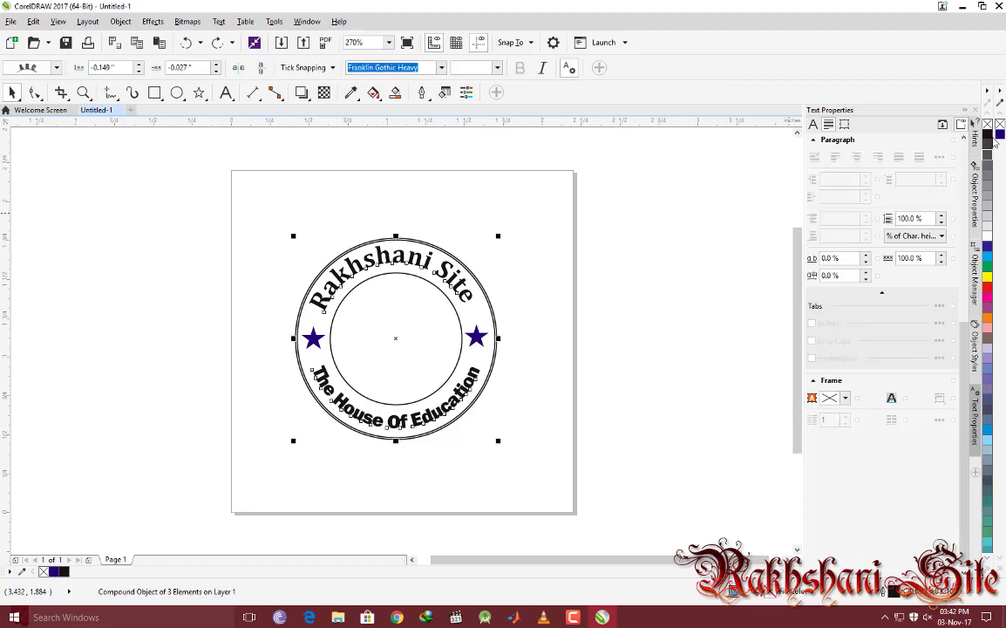
{"action": "left_click", "coordinate": [1000, 136]}
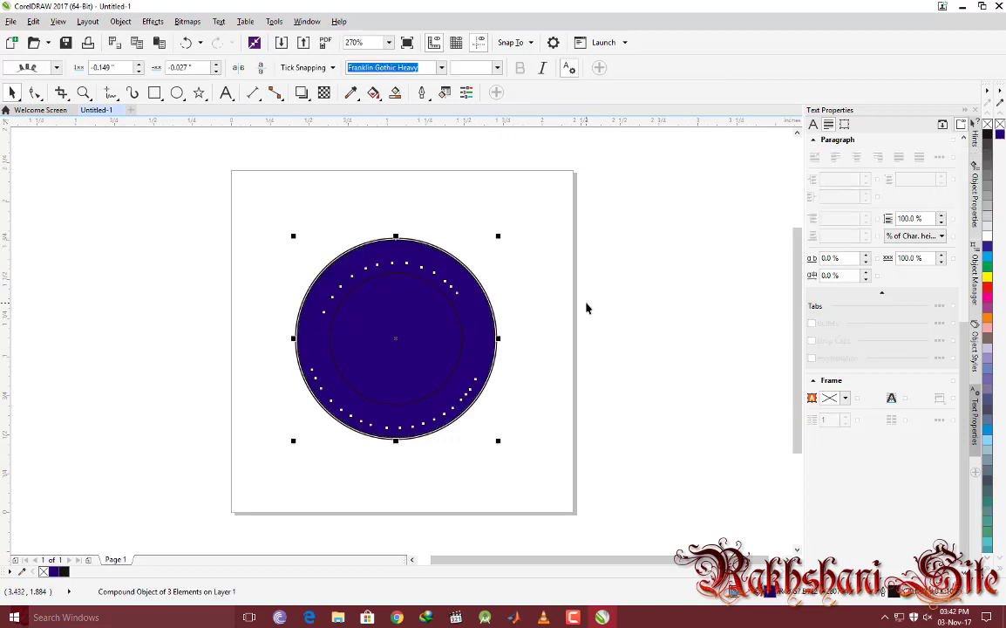
{"action": "left_click", "coordinate": [535, 307]}
{"action": "key", "text": "ctrl+z"}
{"action": "left_click", "coordinate": [532, 304]}
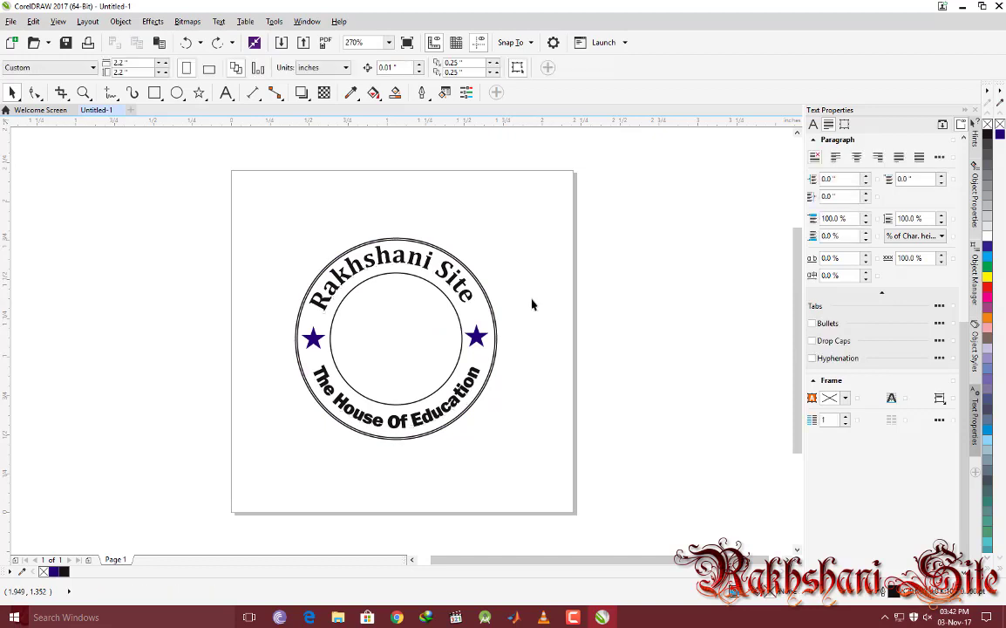
- Fill only the curved The House Of Education text with the dark blue palette colour and deselect it
{"action": "key", "text": "ctrl+a"}
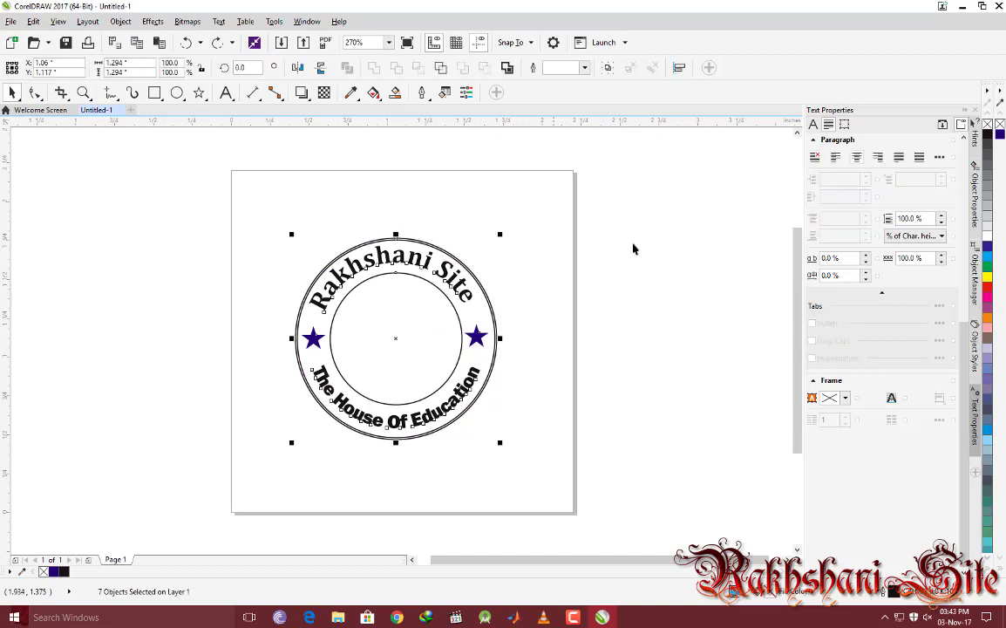
{"action": "left_click", "coordinate": [498, 350]}
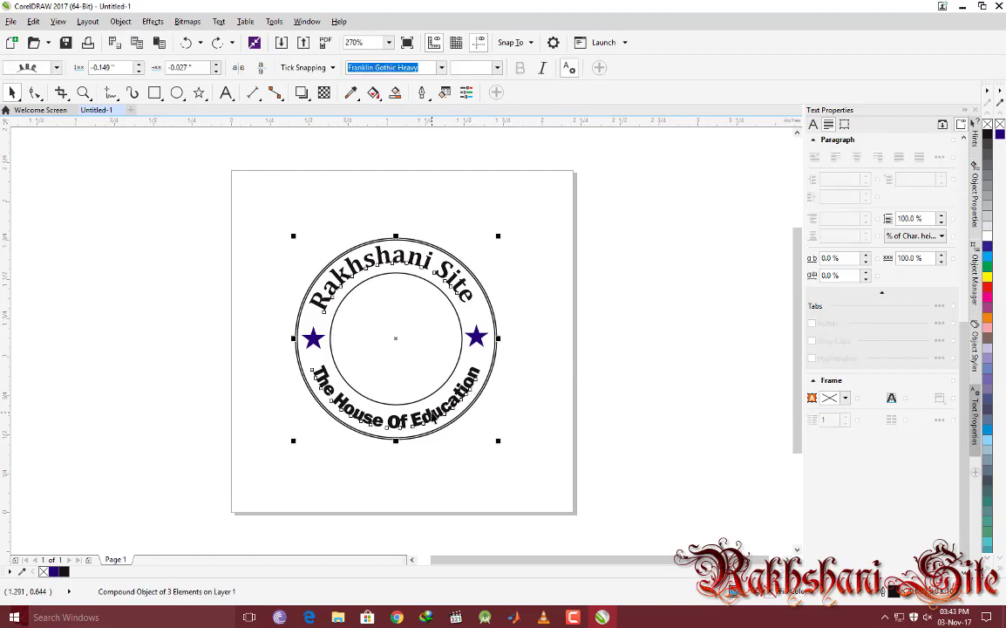
{"action": "left_click", "coordinate": [459, 390]}
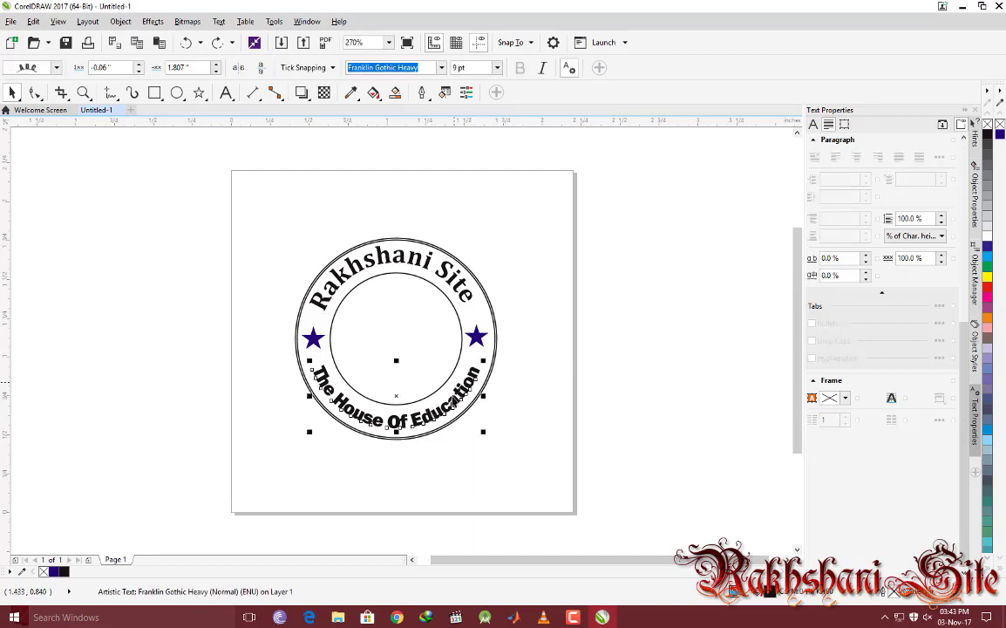
{"action": "left_click", "coordinate": [1000, 135]}
{"action": "left_click", "coordinate": [590, 376]}
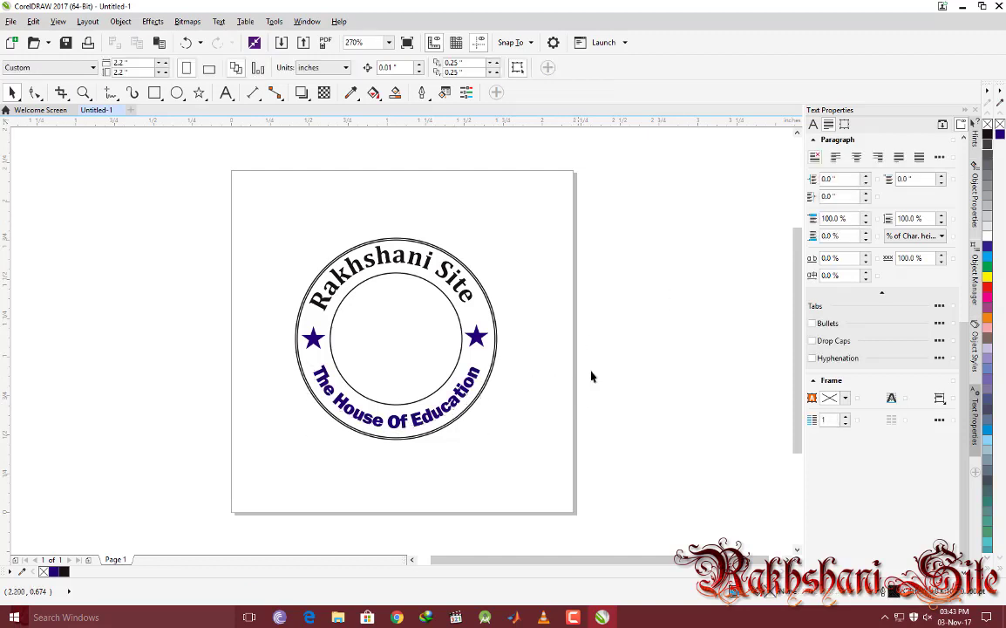
- Fill only the curved Rakhshani Site text with the dark blue palette colour and deselect it
{"action": "left_click", "coordinate": [417, 266]}
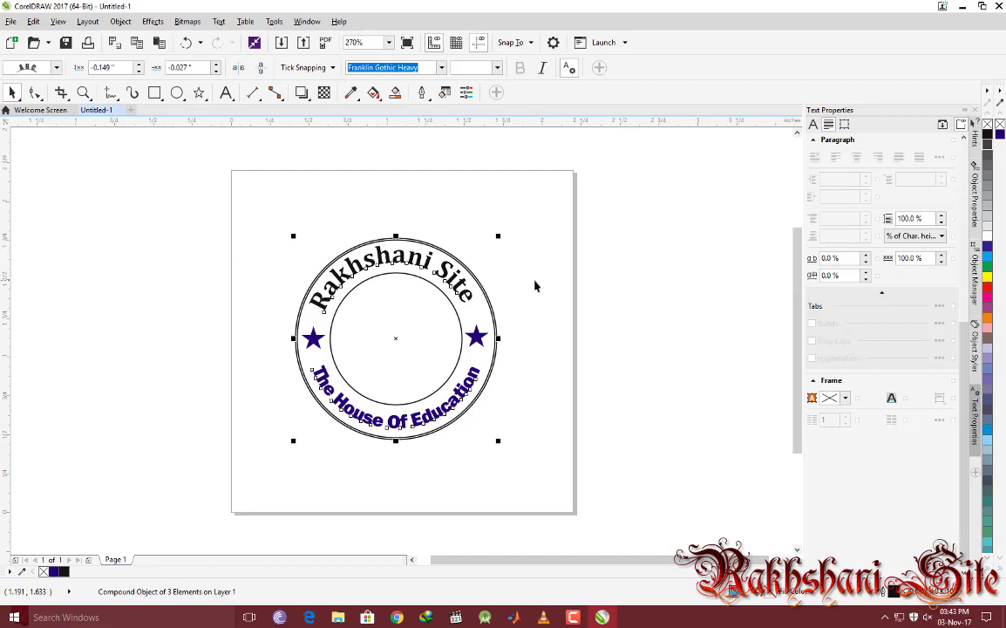
{"action": "double_click", "coordinate": [443, 268]}
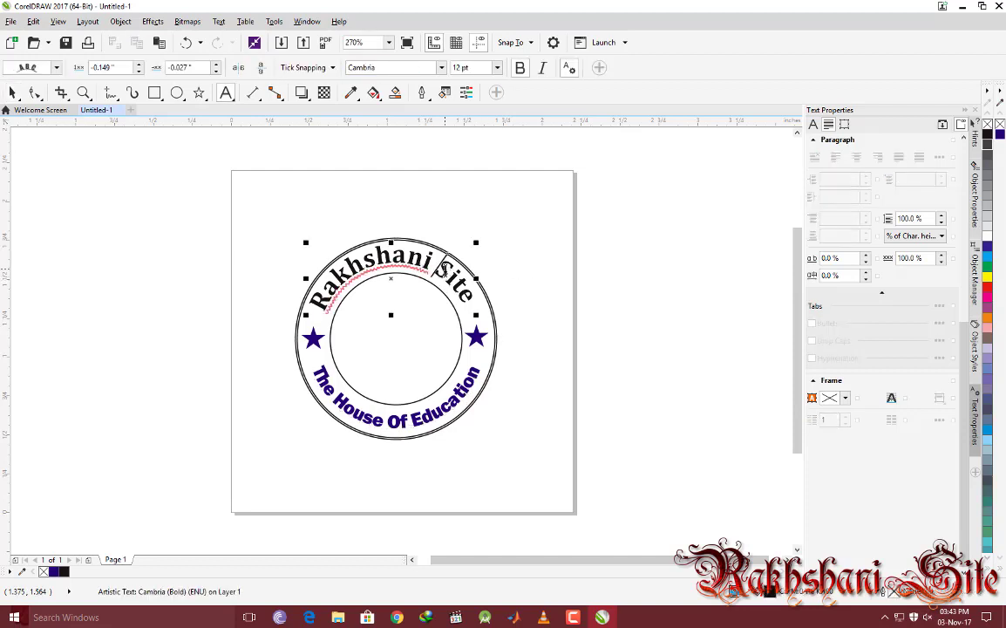
{"action": "left_click", "coordinate": [12, 93]}
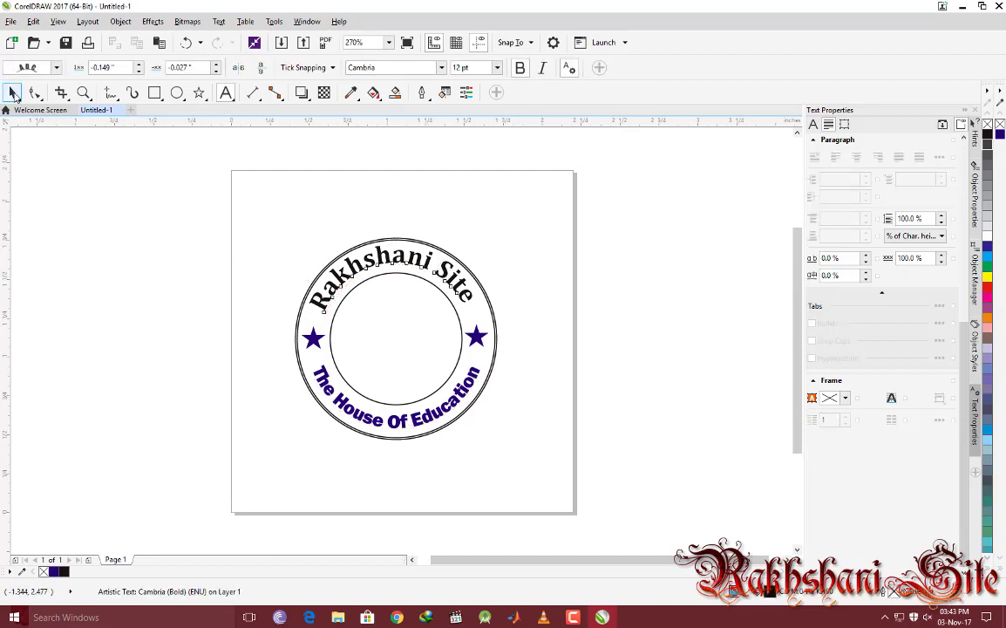
{"action": "left_click", "coordinate": [534, 282]}
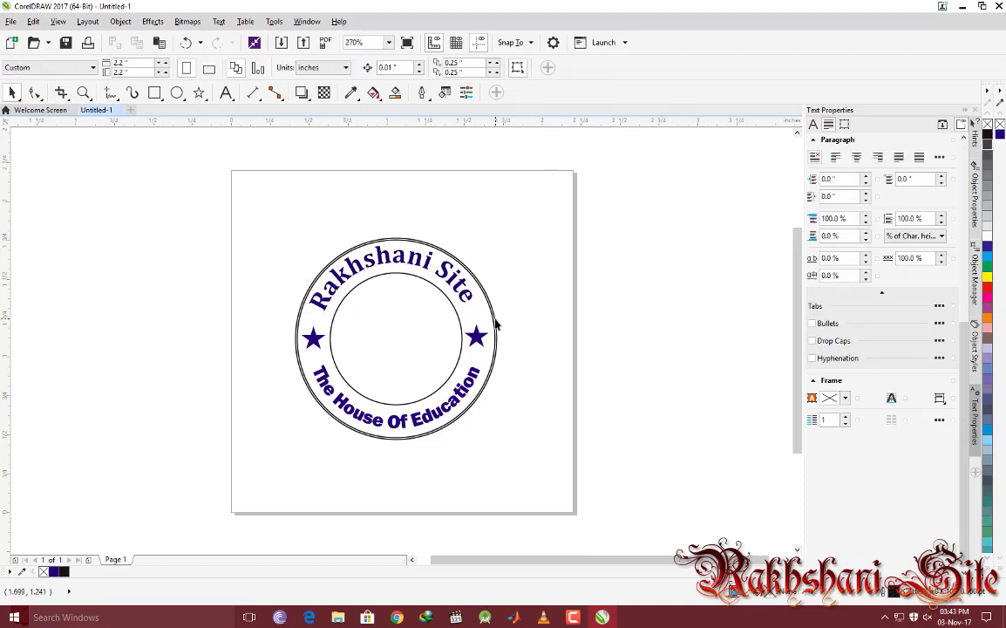
- Try filling the inner circle with the dark blue palette colour and undo the fill
{"action": "left_click", "coordinate": [453, 325]}
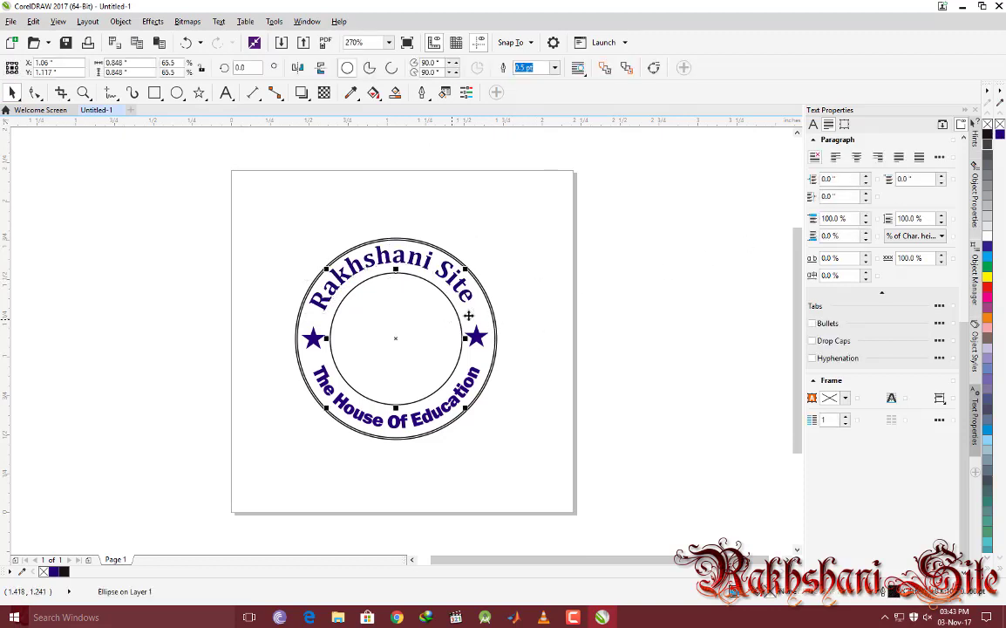
{"action": "left_click", "coordinate": [1000, 129]}
{"action": "left_click", "coordinate": [525, 282]}
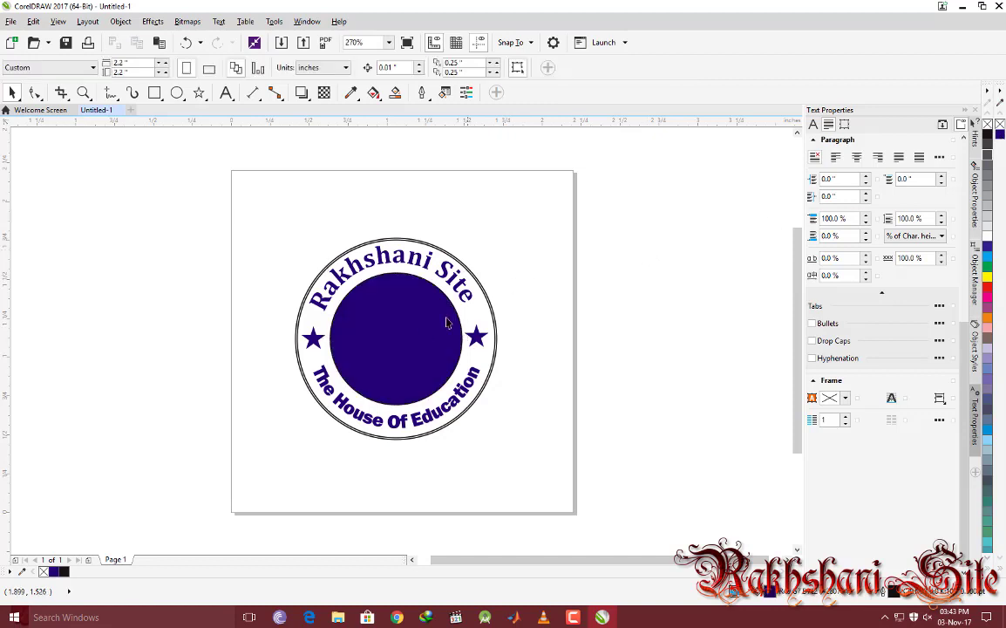
{"action": "key", "text": "ctrl+z"}
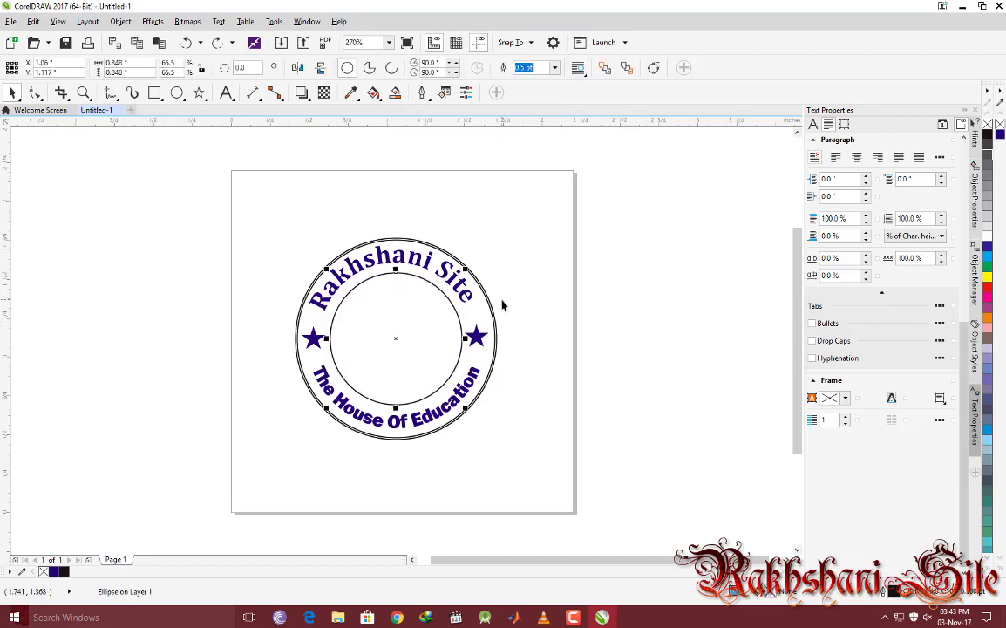
- Set the inner circle's outline to the dark blue palette colour (R40 G7 B122) and deselect it
{"action": "left_click", "coordinate": [406, 307]}
{"action": "left_click", "coordinate": [393, 300]}
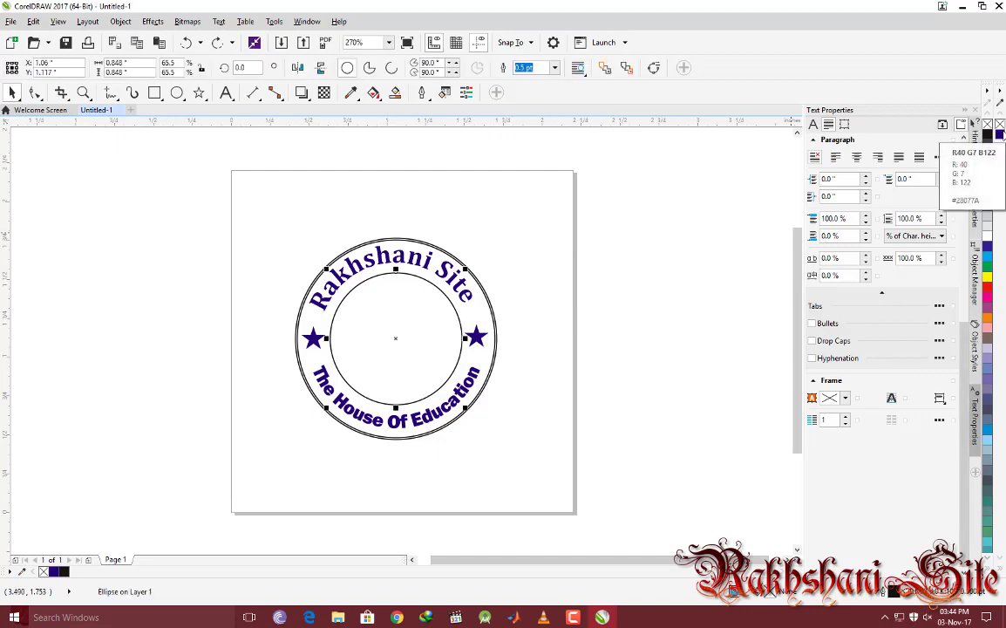
{"action": "right_click", "coordinate": [999, 134]}
{"action": "left_click", "coordinate": [340, 236]}
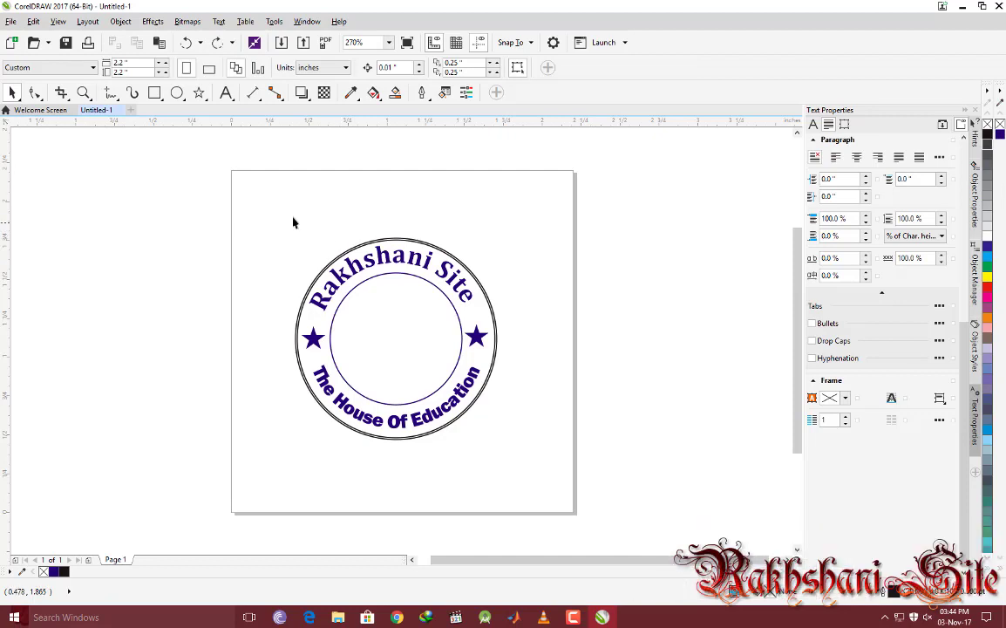
- Apply the dark blue palette colour to the outlines of all seal objects and clear the selection
{"action": "key", "text": "ctrl+a"}
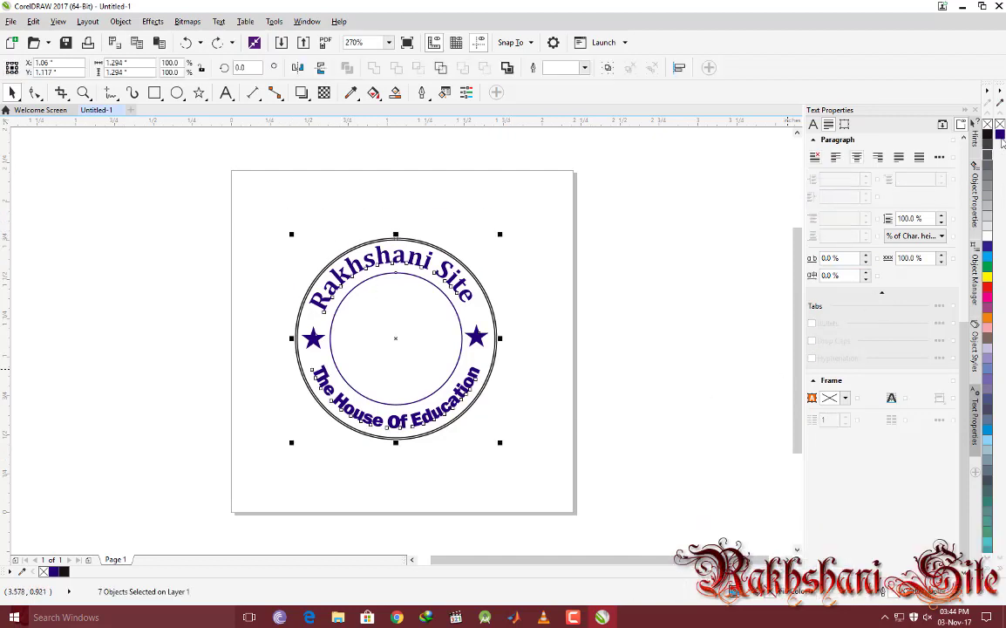
{"action": "right_click", "coordinate": [999, 134]}
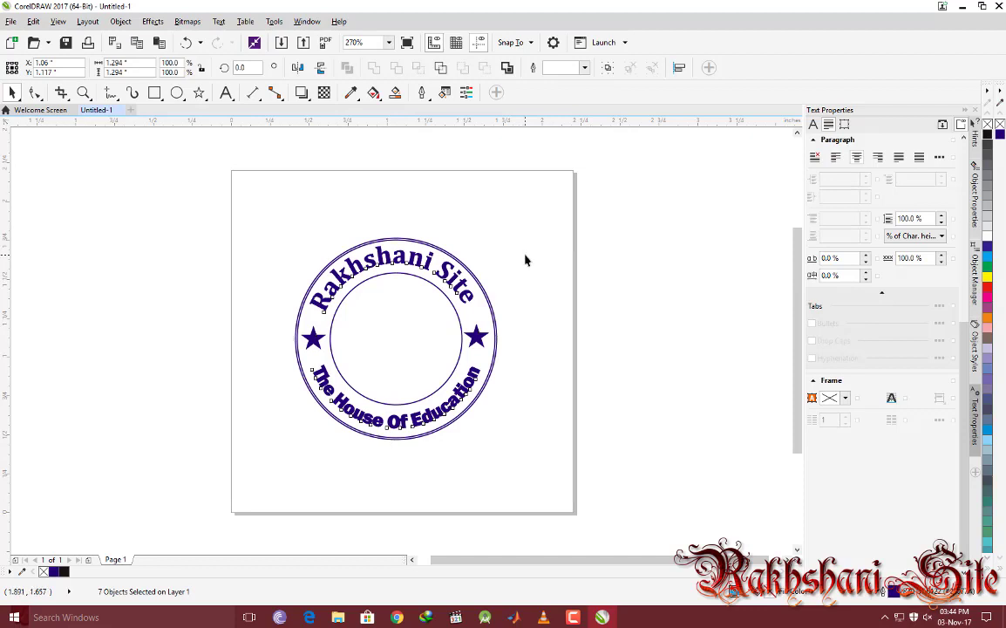
{"action": "left_click", "coordinate": [539, 312]}
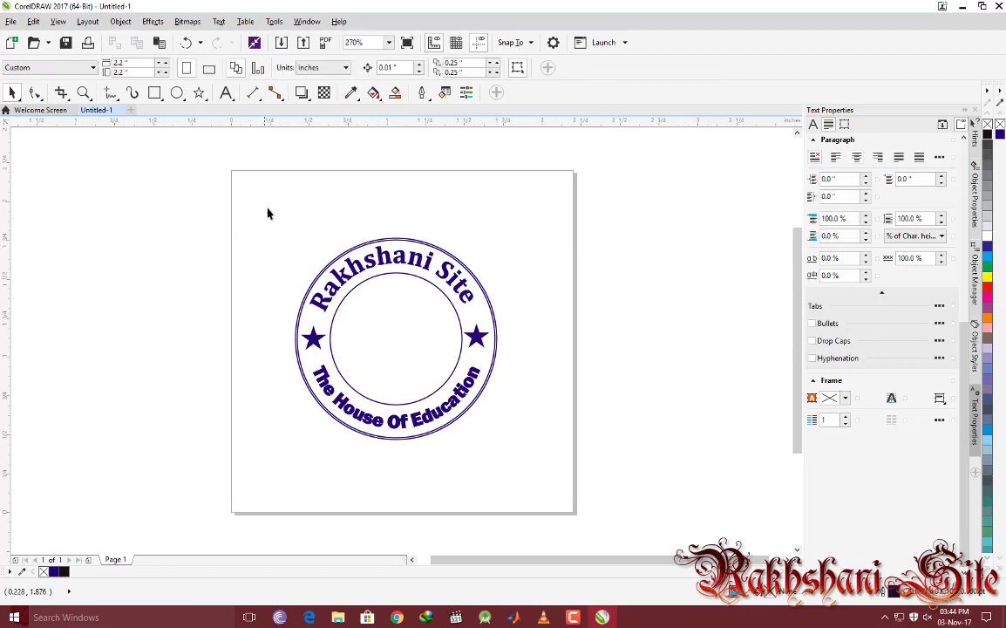
- Try removing the outline from all seal objects at once and undo the removal
{"action": "left_click_drag", "start_coordinate": [272, 204], "coordinate": [514, 461]}
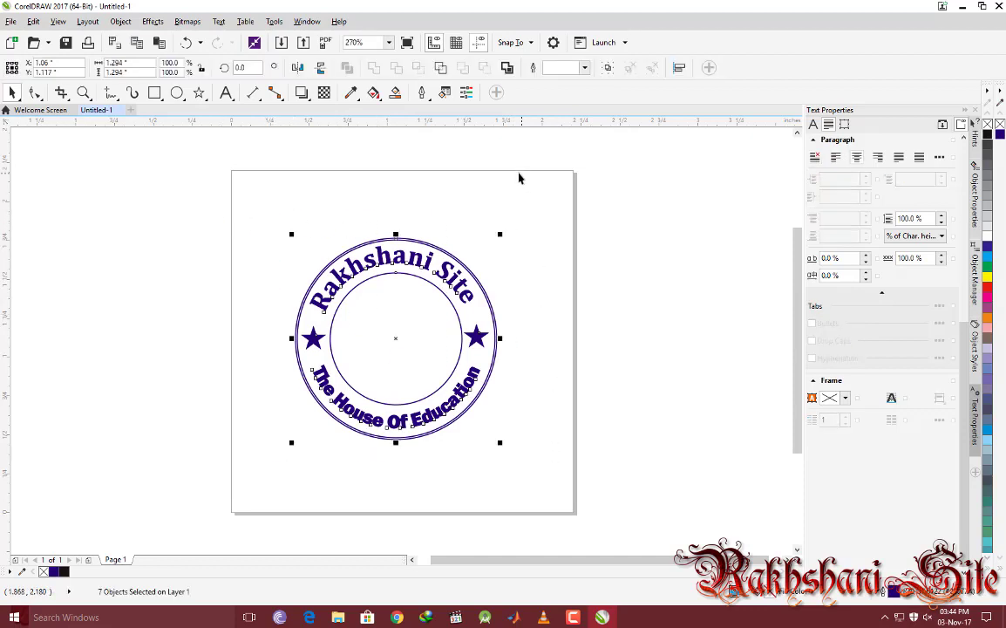
{"action": "left_click", "coordinate": [422, 93]}
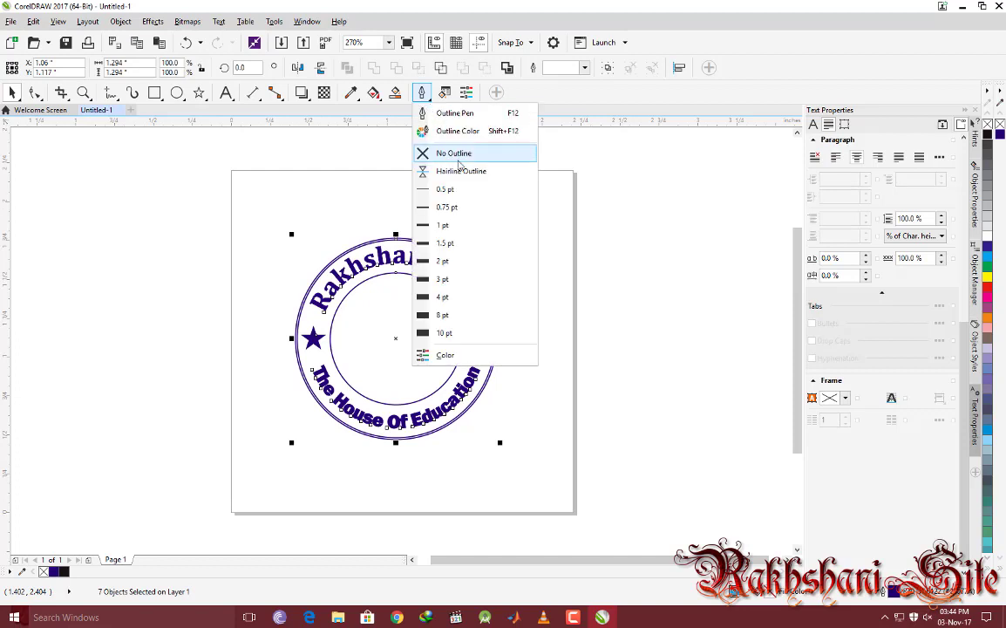
{"action": "left_click", "coordinate": [458, 160]}
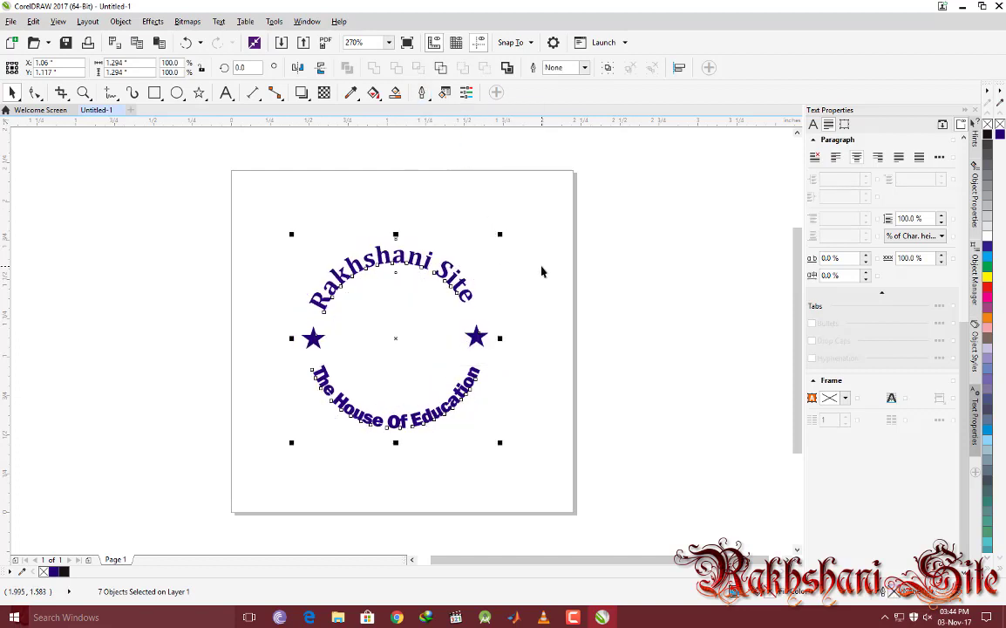
{"action": "left_click", "coordinate": [541, 272]}
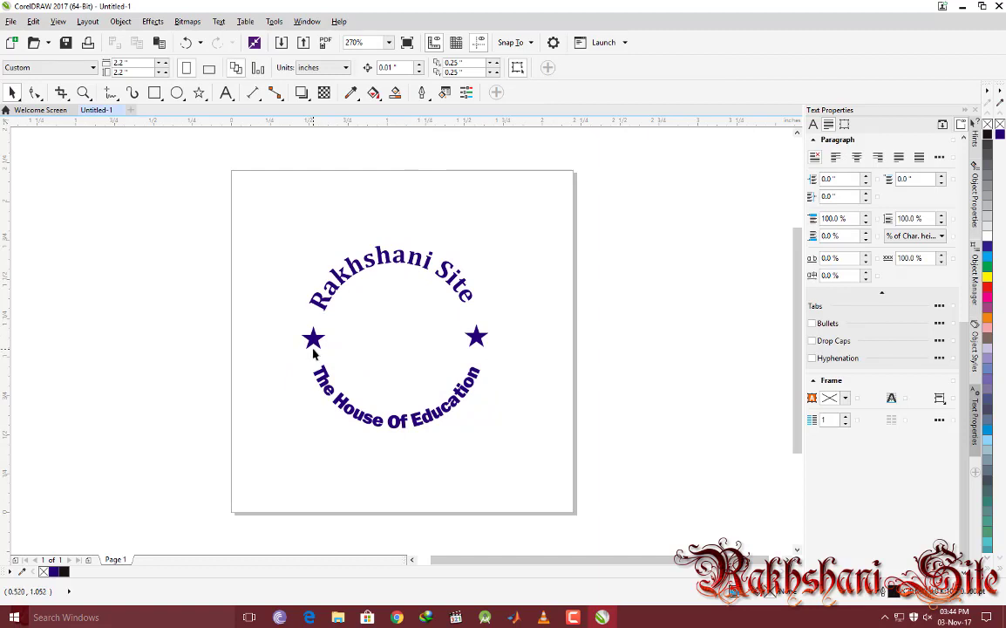
{"action": "key", "text": "ctrl+z"}
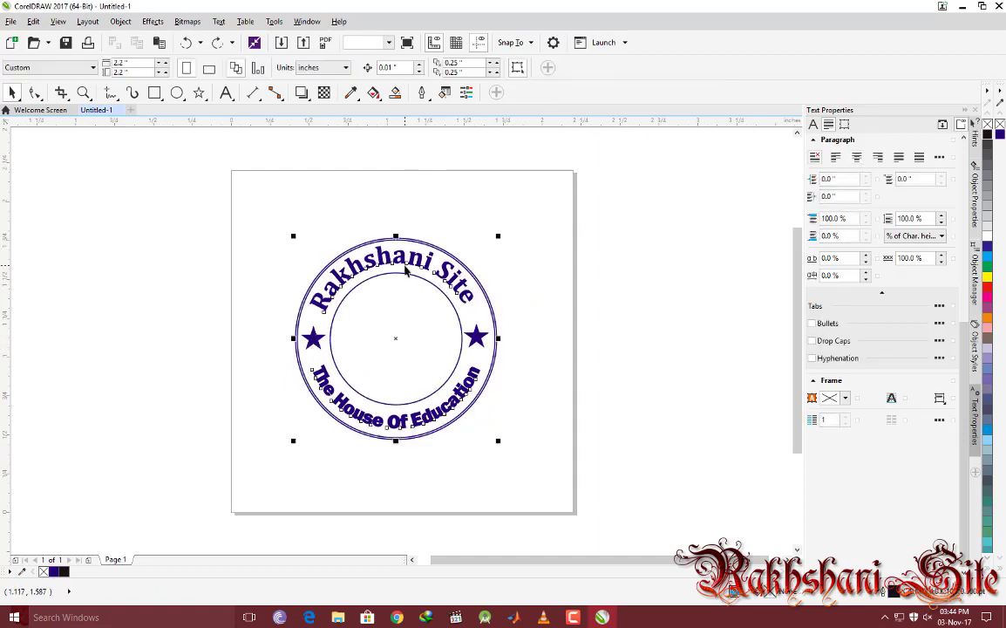
- Remove the outline from only the curved Rakhshani Site text and deselect it
{"action": "left_click", "coordinate": [405, 271]}
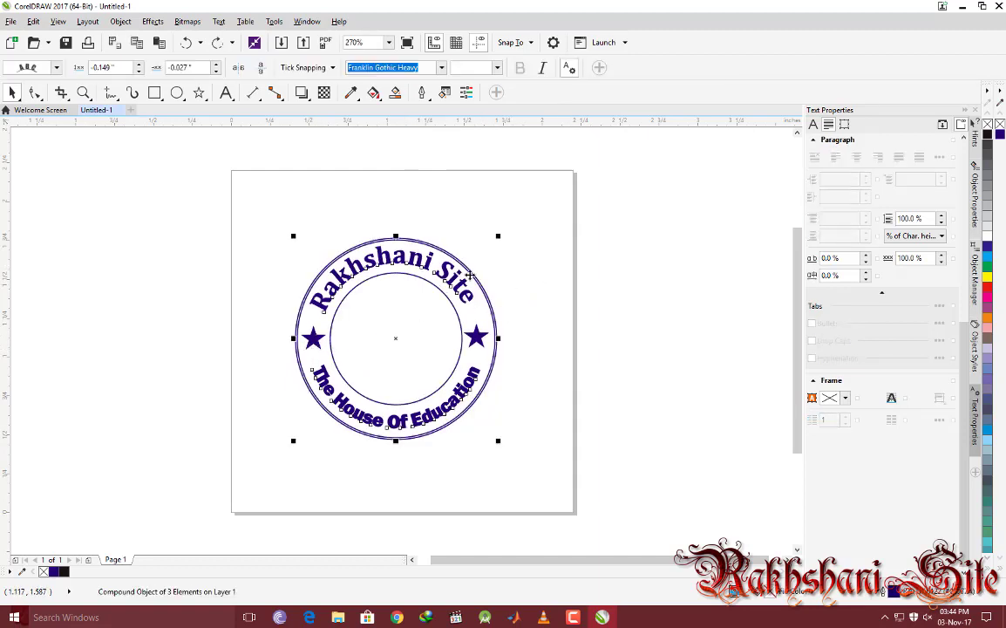
{"action": "left_click", "coordinate": [420, 262], "text": "ctrl"}
{"action": "left_click", "coordinate": [422, 92]}
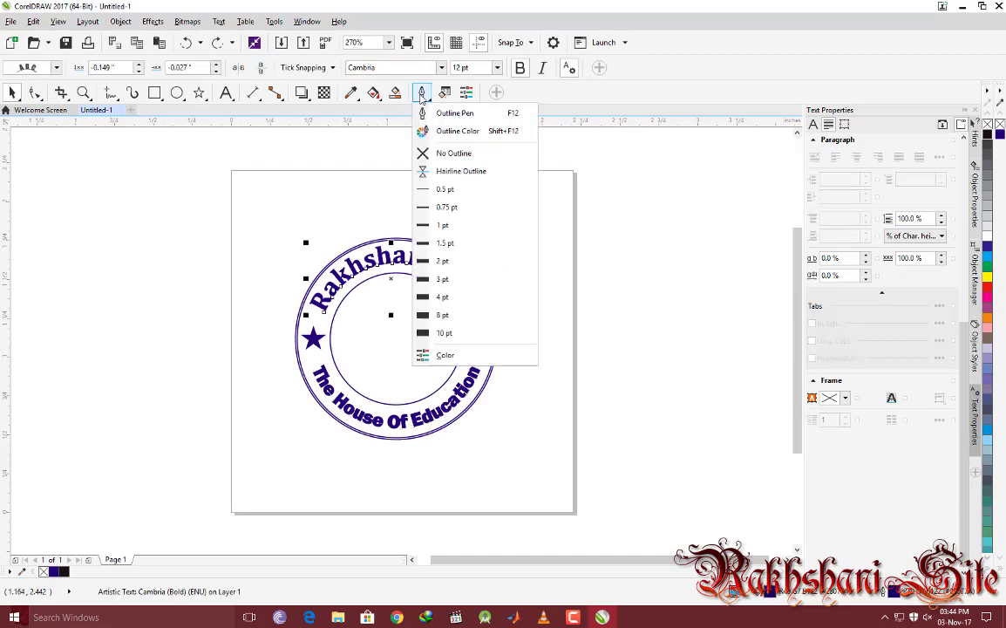
{"action": "left_click", "coordinate": [432, 153]}
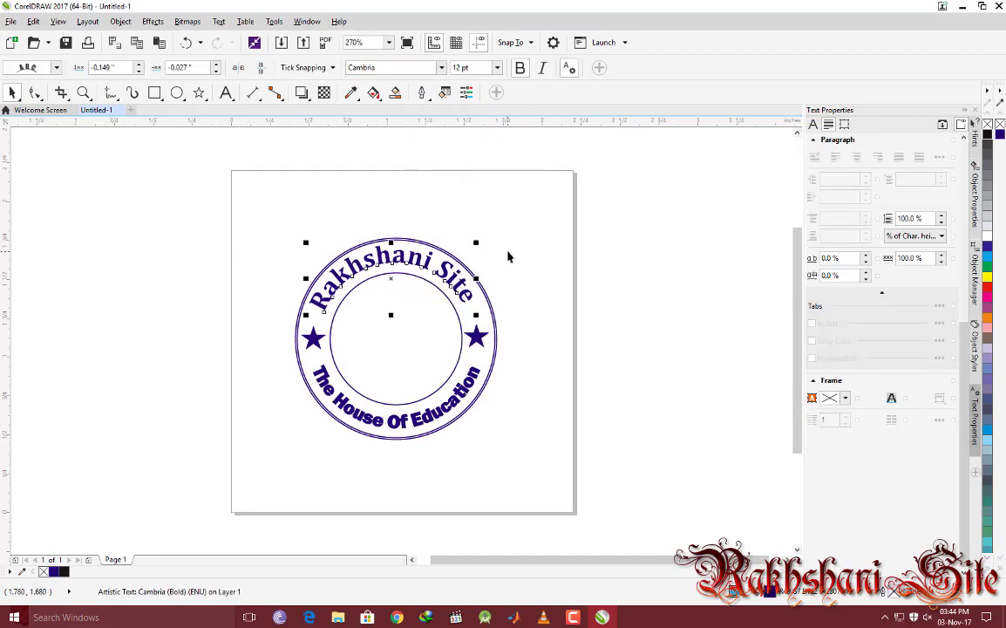
{"action": "left_click", "coordinate": [517, 375]}
- Remove the outline from only the curved The House Of Education text and deselect it
{"action": "left_click", "coordinate": [445, 407]}
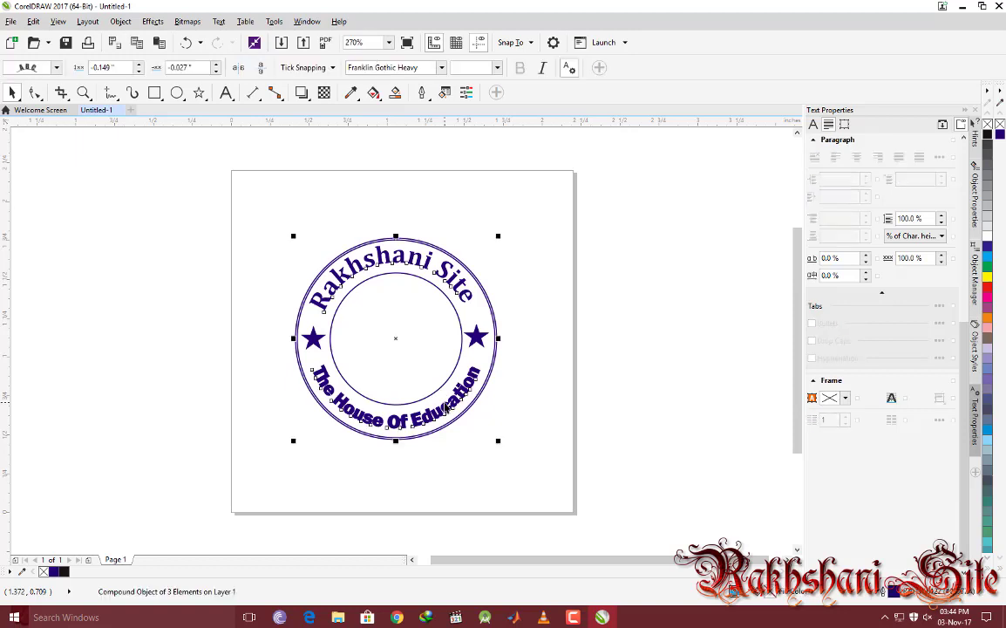
{"action": "left_click", "coordinate": [518, 403]}
{"action": "left_click", "coordinate": [430, 406]}
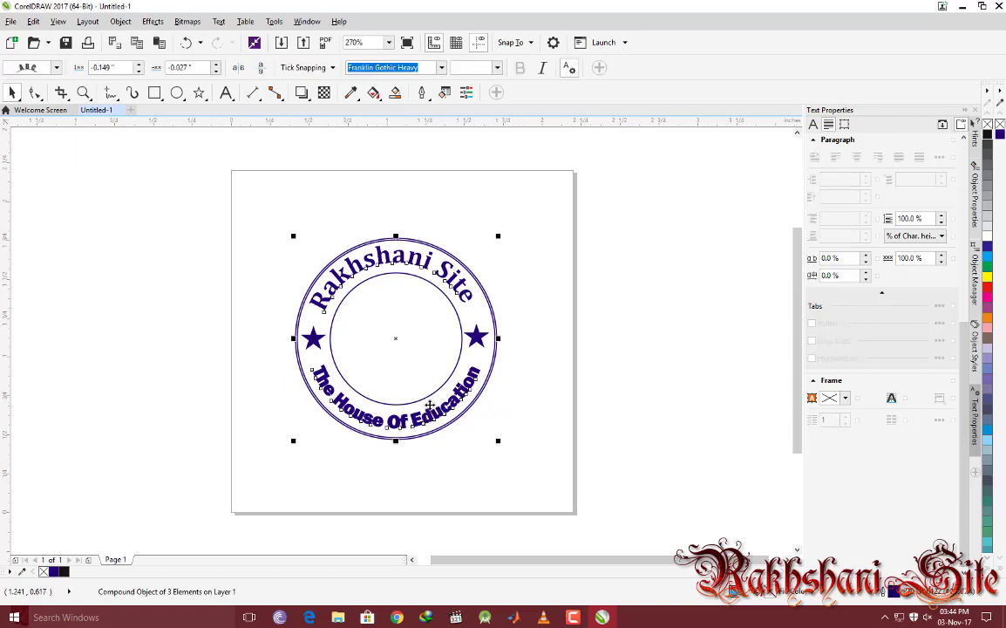
{"action": "left_click", "coordinate": [510, 385]}
{"action": "left_click", "coordinate": [375, 379]}
{"action": "left_click", "coordinate": [430, 455]}
{"action": "left_click", "coordinate": [375, 384]}
{"action": "left_click", "coordinate": [419, 418], "text": "ctrl"}
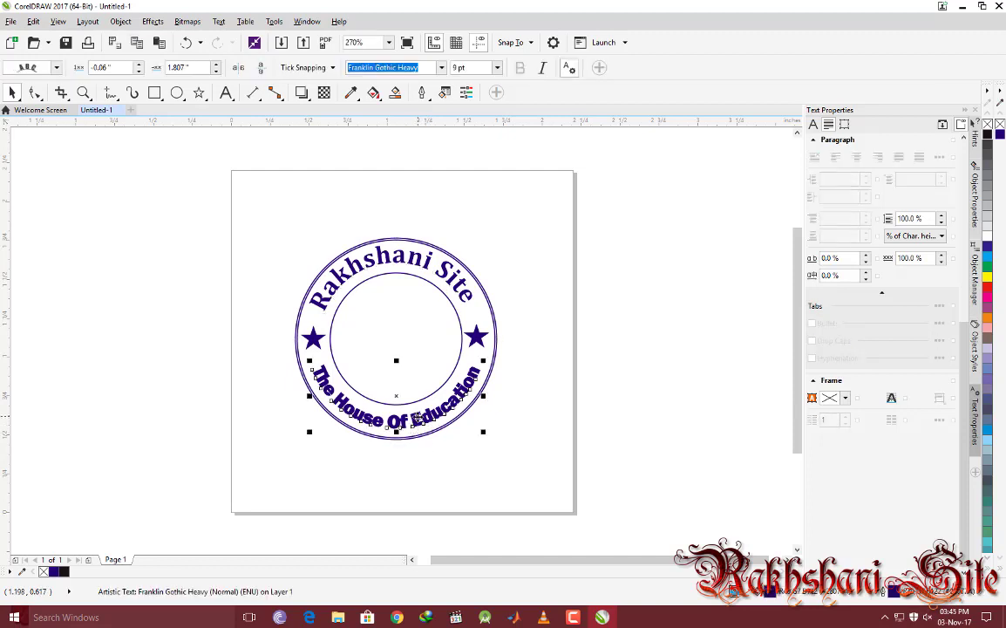
{"action": "left_click", "coordinate": [422, 93]}
{"action": "left_click", "coordinate": [450, 153]}
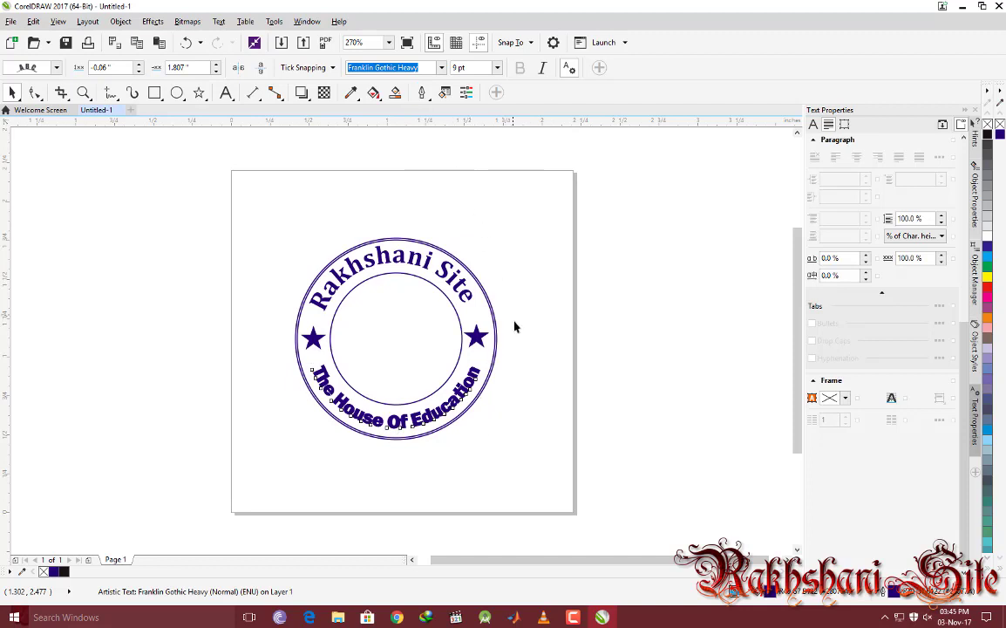
{"action": "left_click", "coordinate": [516, 352]}
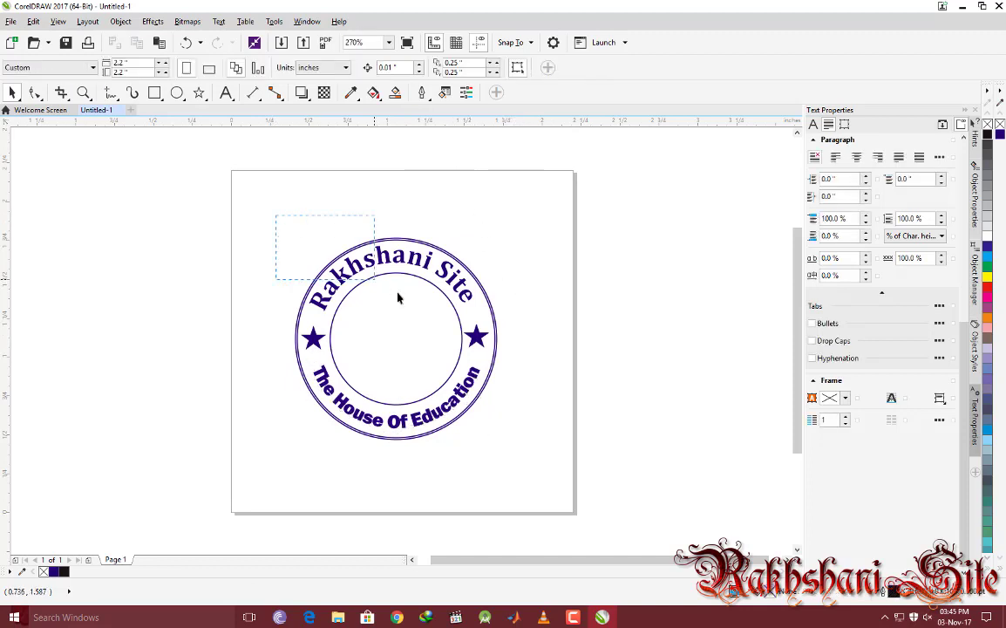
{"action": "left_click_drag", "start_coordinate": [397, 298], "coordinate": [523, 455]}
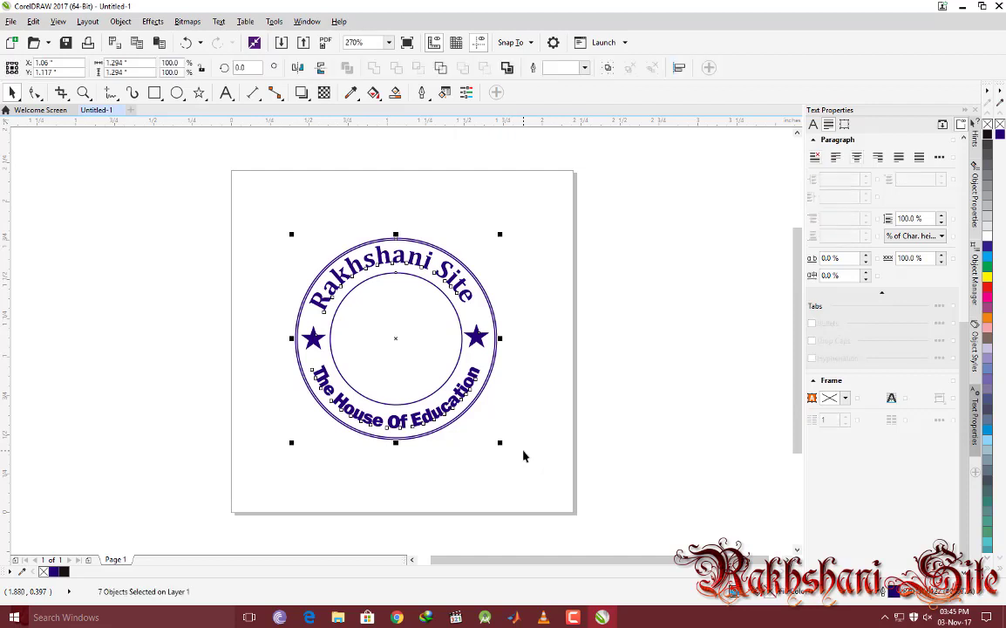
{"action": "left_click", "coordinate": [481, 231]}
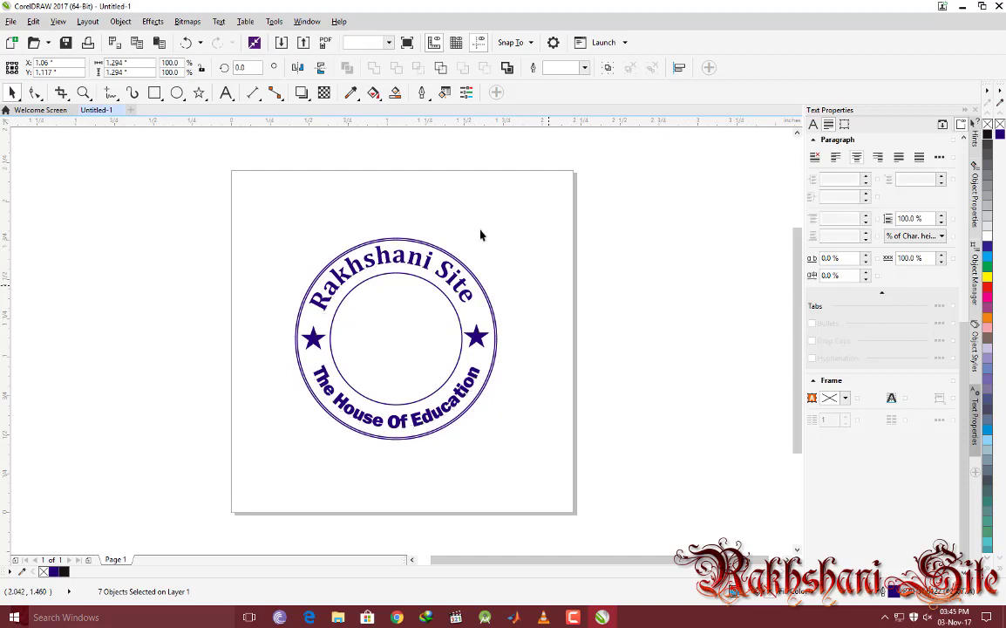
- Add the artistic text Director in 24 pt Arial and move it out of the seal, beside it across the page's right edge
{"action": "left_click", "coordinate": [225, 92]}
{"action": "left_click", "coordinate": [347, 340]}
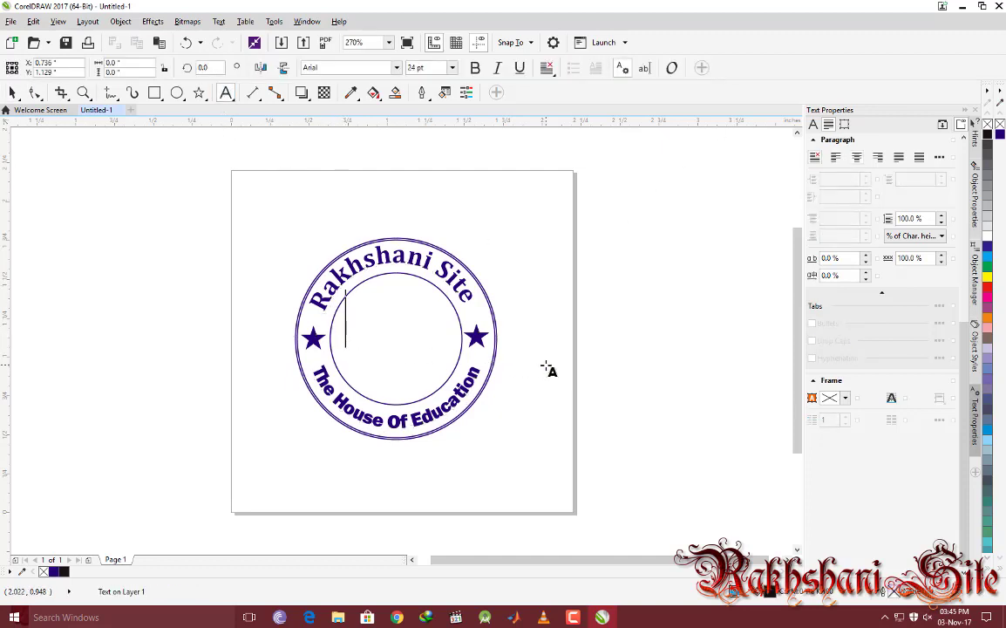
{"action": "type", "text": "D"}
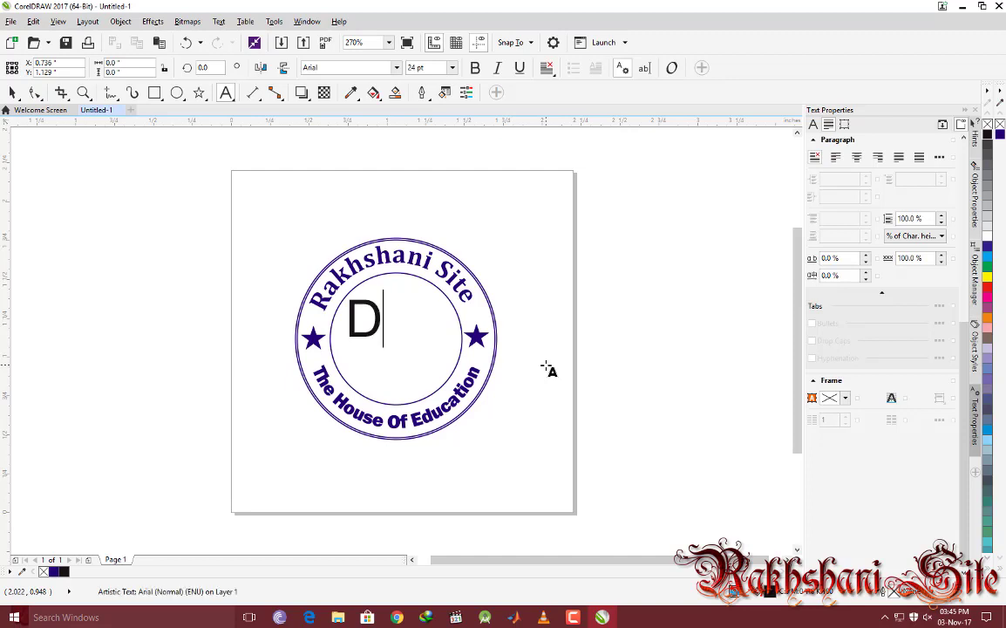
{"action": "type", "text": "ire"}
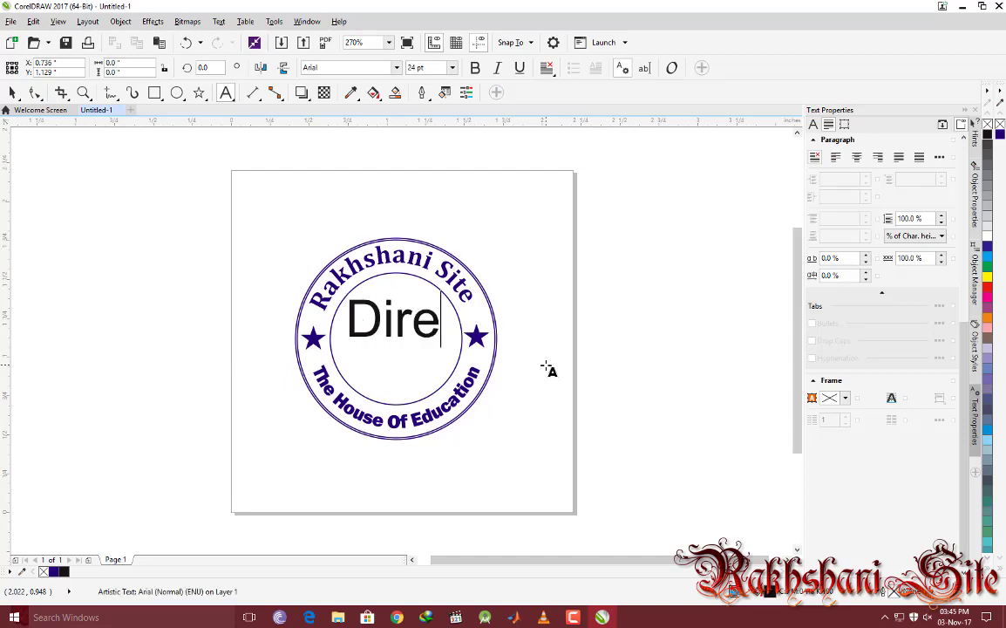
{"action": "type", "text": "ctor"}
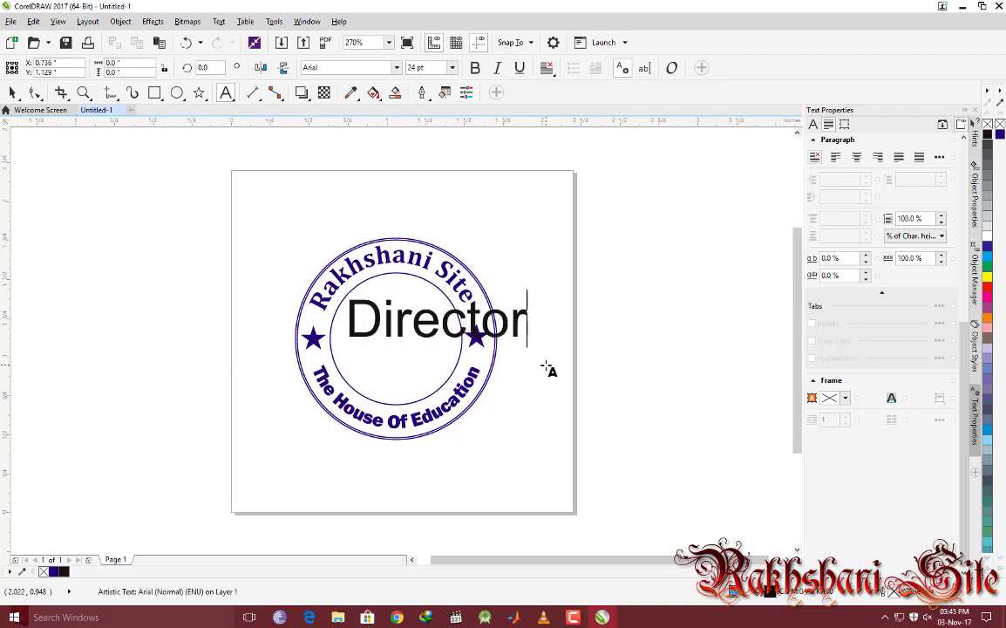
{"action": "left_click", "coordinate": [12, 93]}
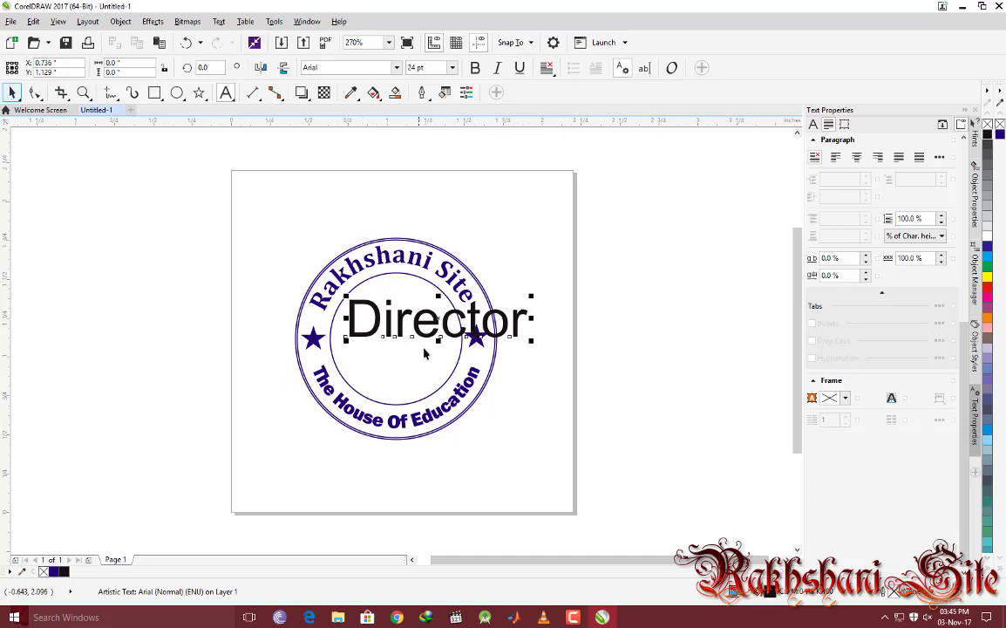
{"action": "left_click_drag", "start_coordinate": [436, 321], "coordinate": [640, 332]}
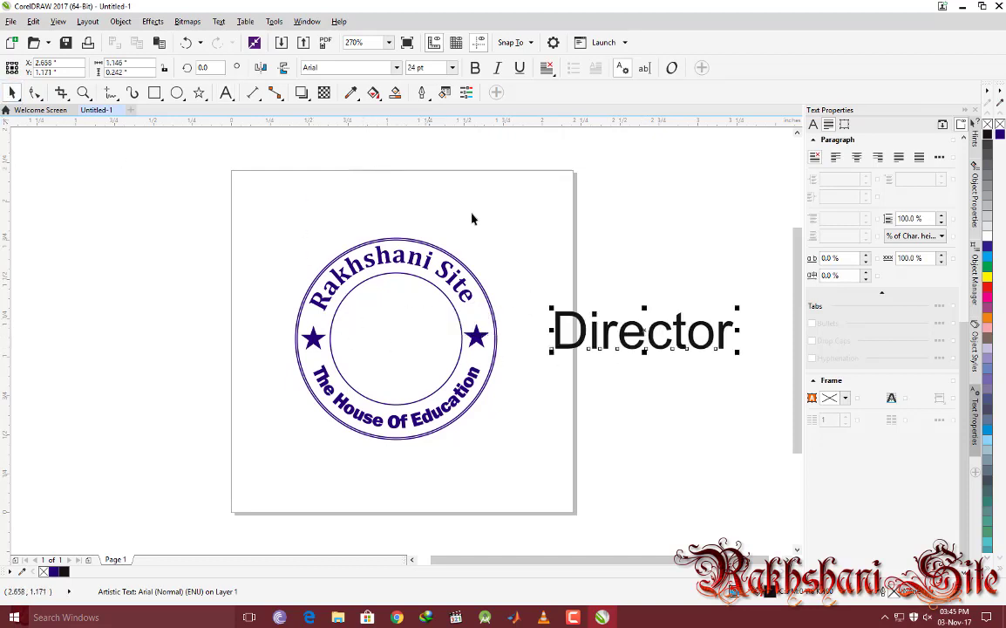
- Move the Director text completely off the page, just beyond its right edge
{"action": "left_click_drag", "start_coordinate": [271, 223], "coordinate": [523, 476]}
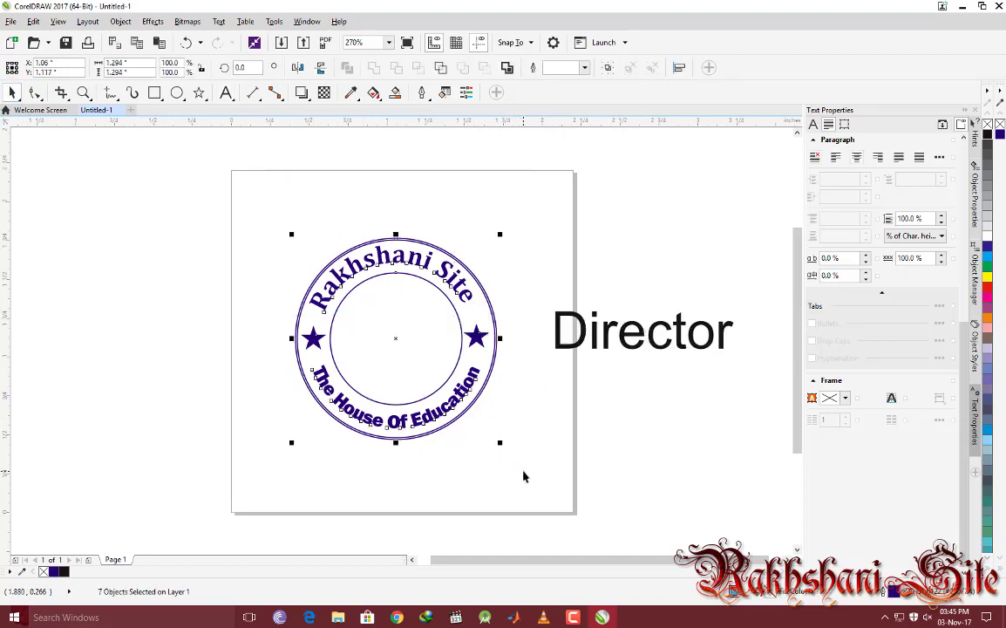
{"action": "left_click", "coordinate": [564, 453]}
{"action": "left_click", "coordinate": [686, 349]}
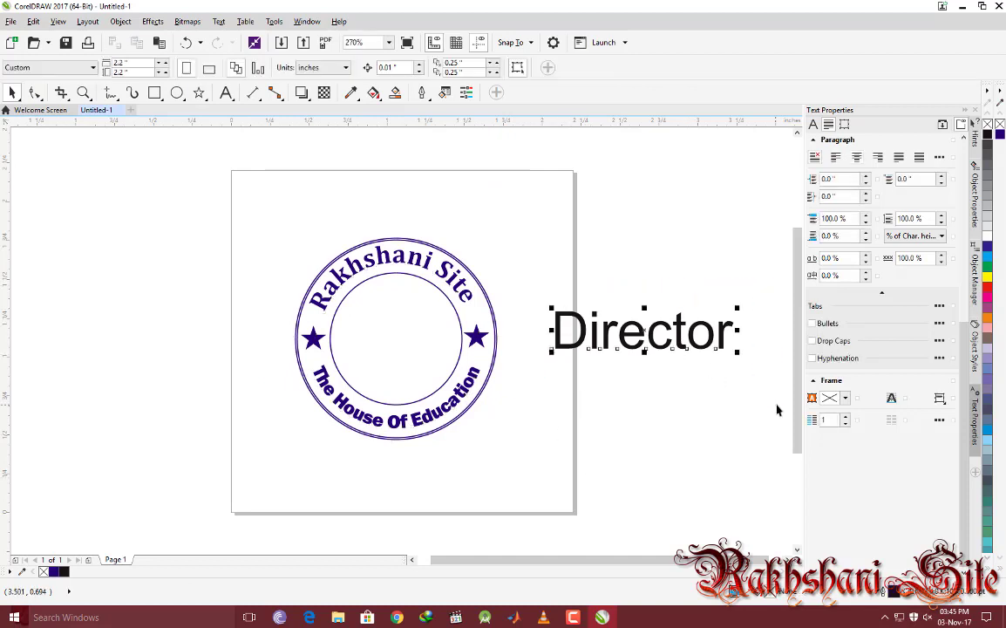
{"action": "left_click_drag", "start_coordinate": [660, 324], "coordinate": [692, 331]}
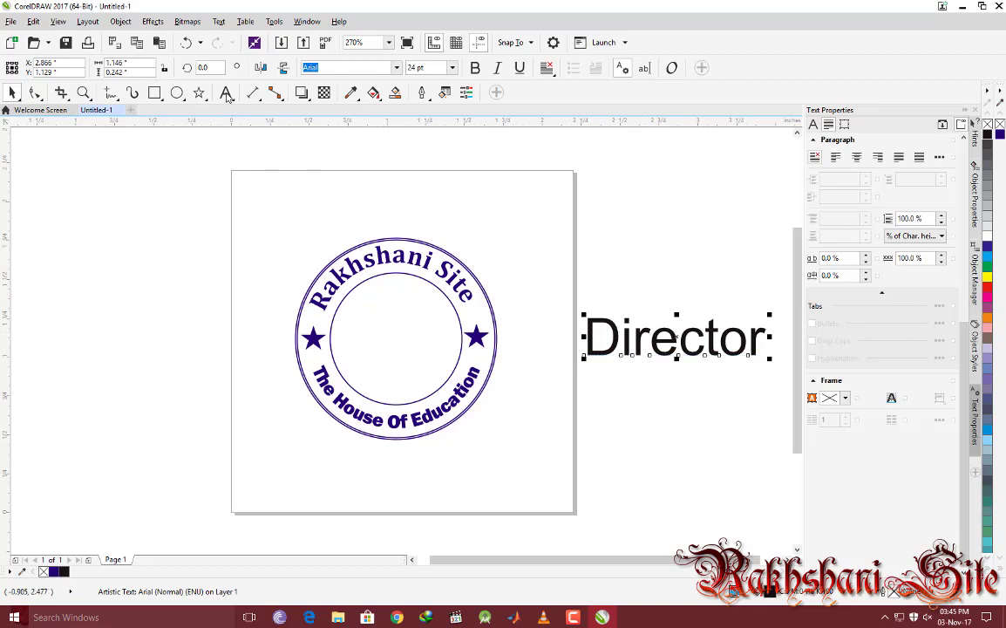
- Change the font of the Director text to English Towne and deselect it
{"action": "left_click", "coordinate": [354, 65]}
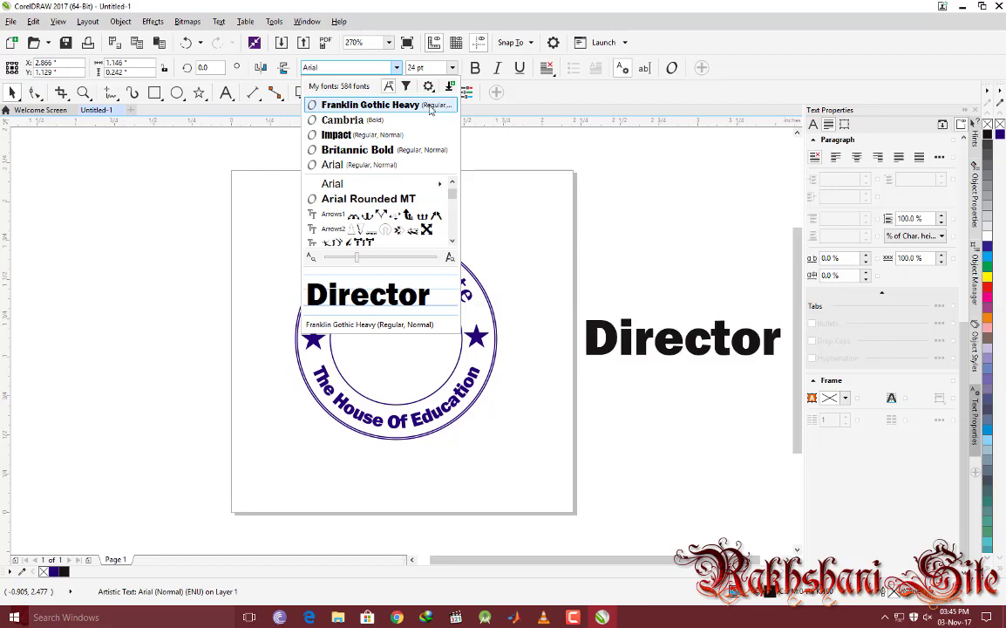
{"action": "scroll", "coordinate": [419, 205], "scroll_direction": "down", "scroll_amount": 7}
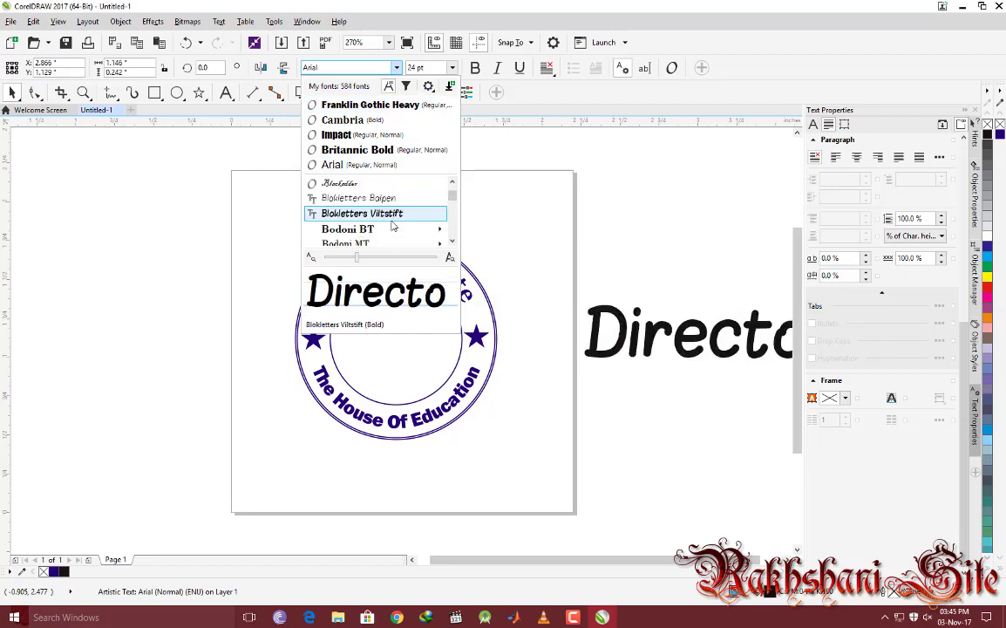
{"action": "scroll", "coordinate": [392, 216], "scroll_direction": "down", "scroll_amount": 8}
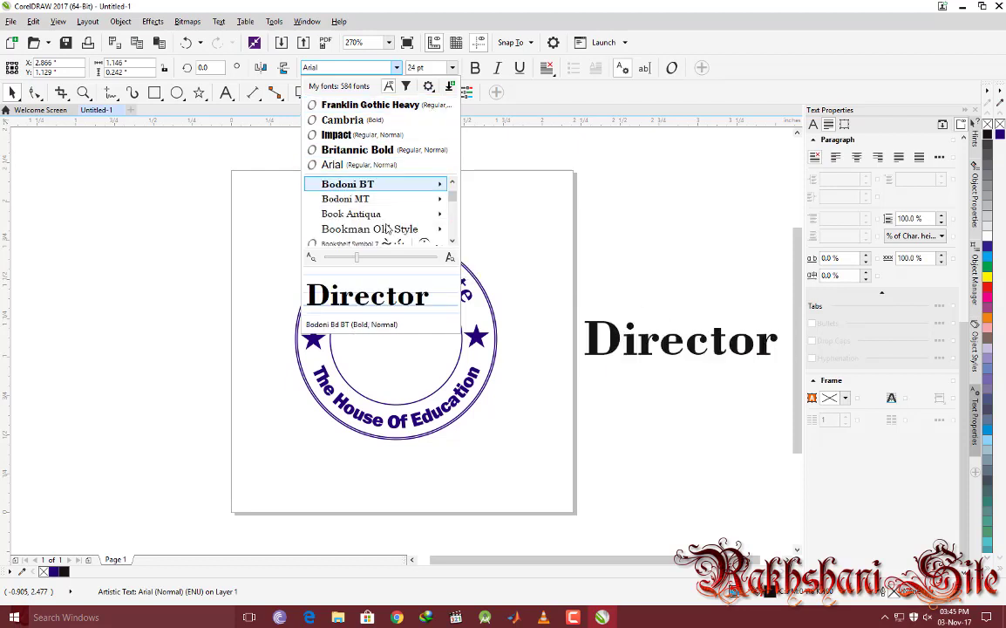
{"action": "scroll", "coordinate": [391, 215], "scroll_direction": "down", "scroll_amount": 3}
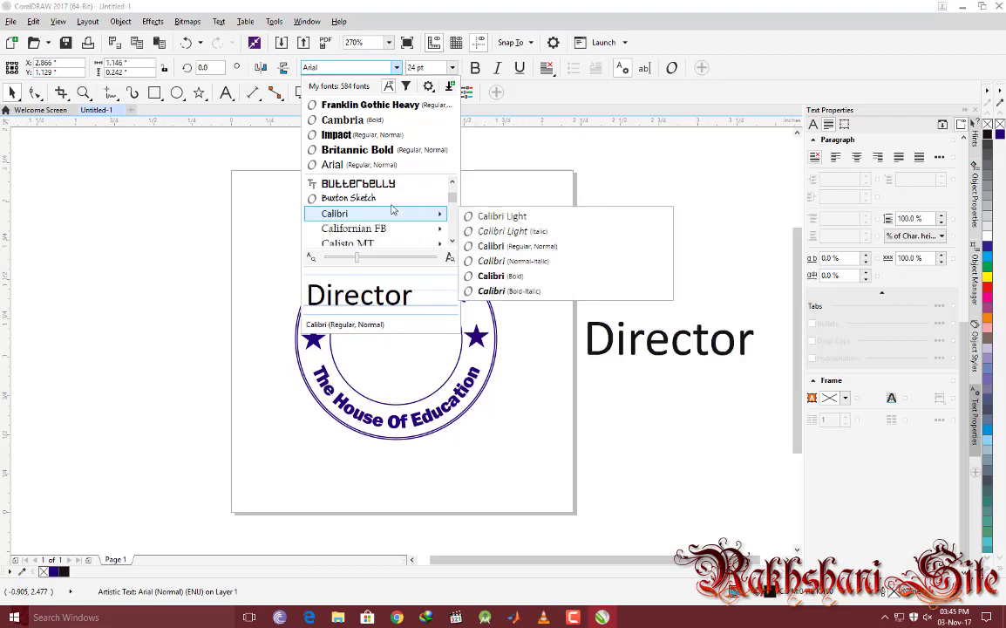
{"action": "scroll", "coordinate": [392, 213], "scroll_direction": "down", "scroll_amount": 2}
{"action": "mouse_move", "coordinate": [393, 211]}
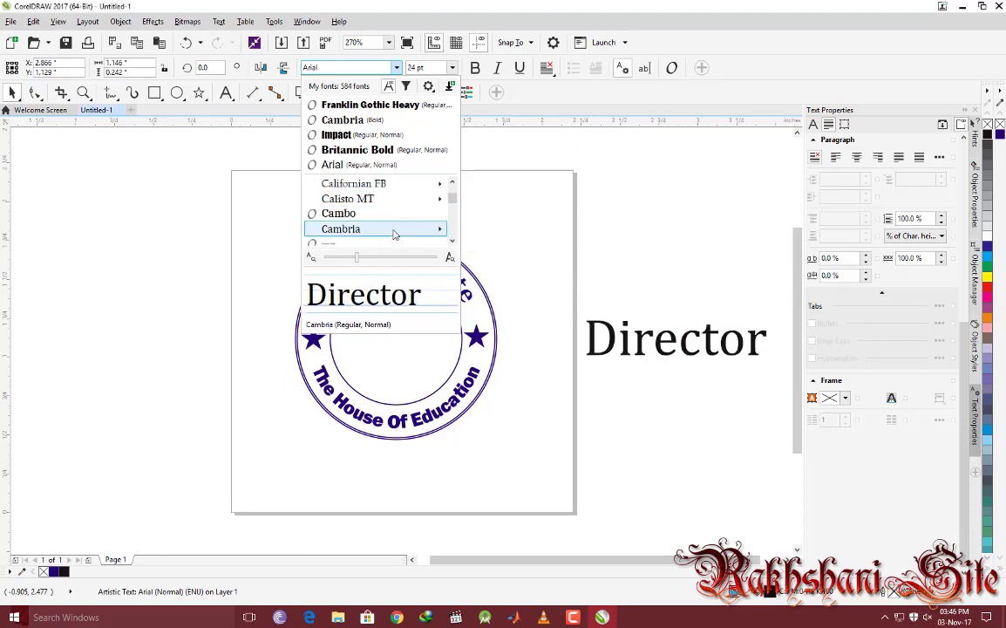
{"action": "scroll", "coordinate": [394, 228], "scroll_direction": "down", "scroll_amount": 5}
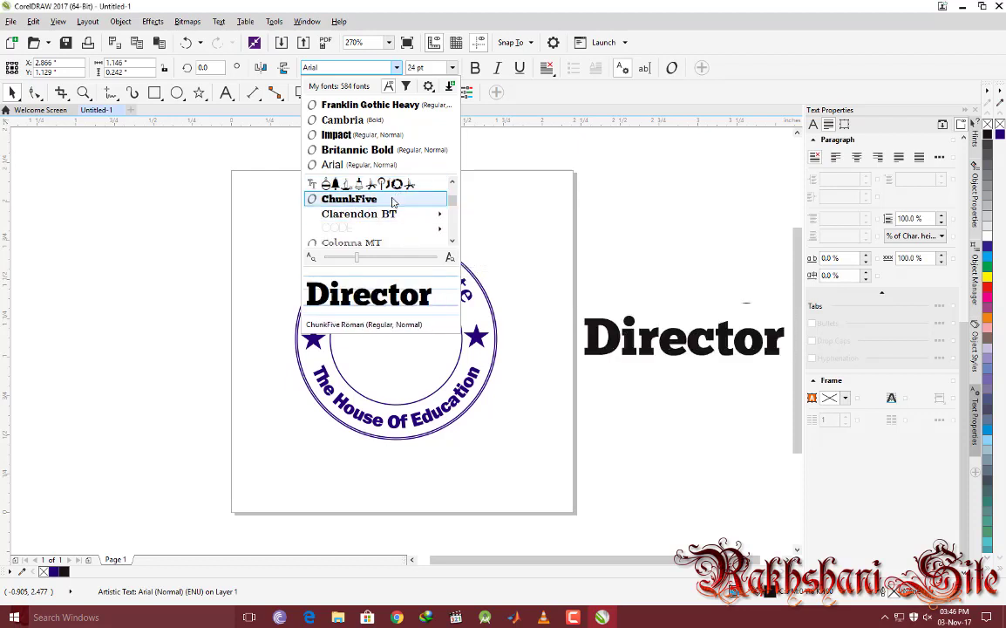
{"action": "scroll", "coordinate": [392, 203], "scroll_direction": "down", "scroll_amount": 4}
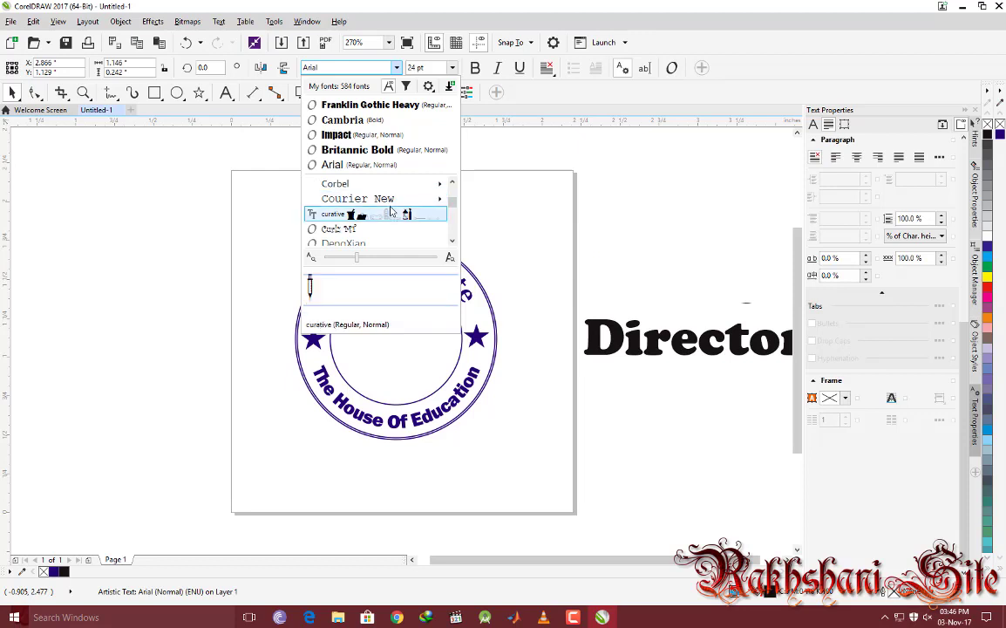
{"action": "scroll", "coordinate": [391, 211], "scroll_direction": "down", "scroll_amount": 10}
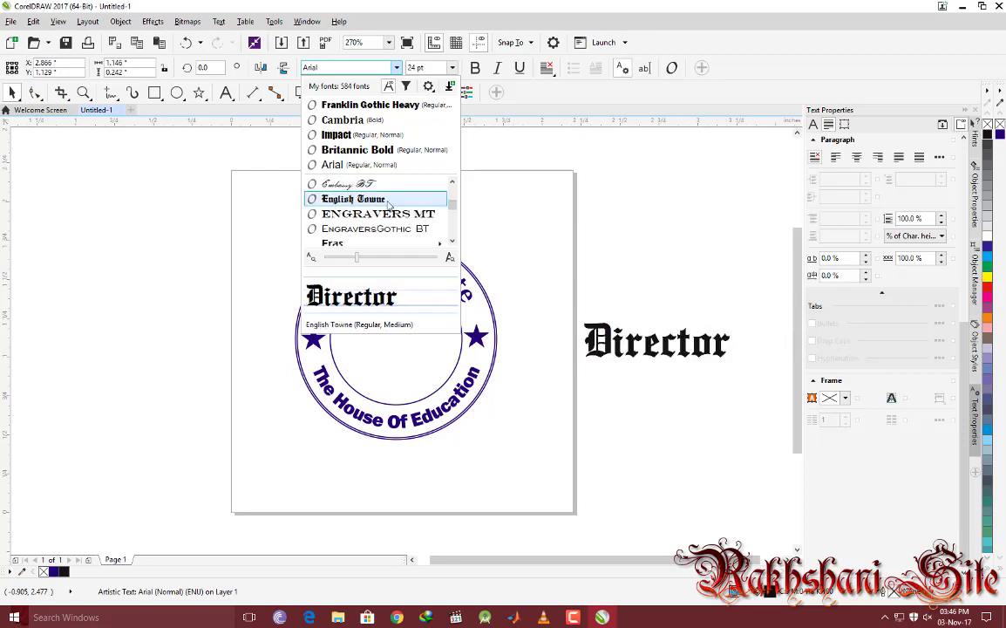
{"action": "left_click", "coordinate": [388, 200]}
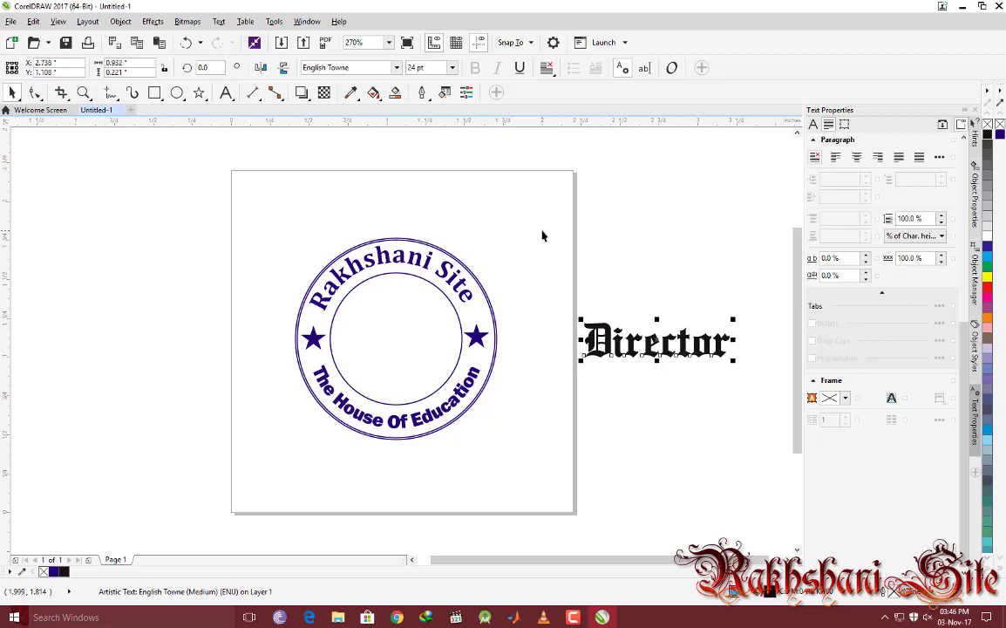
{"action": "left_click", "coordinate": [506, 225]}
- Try a dark blue outline on the Director text and undo the outline changes
{"action": "left_click", "coordinate": [654, 342]}
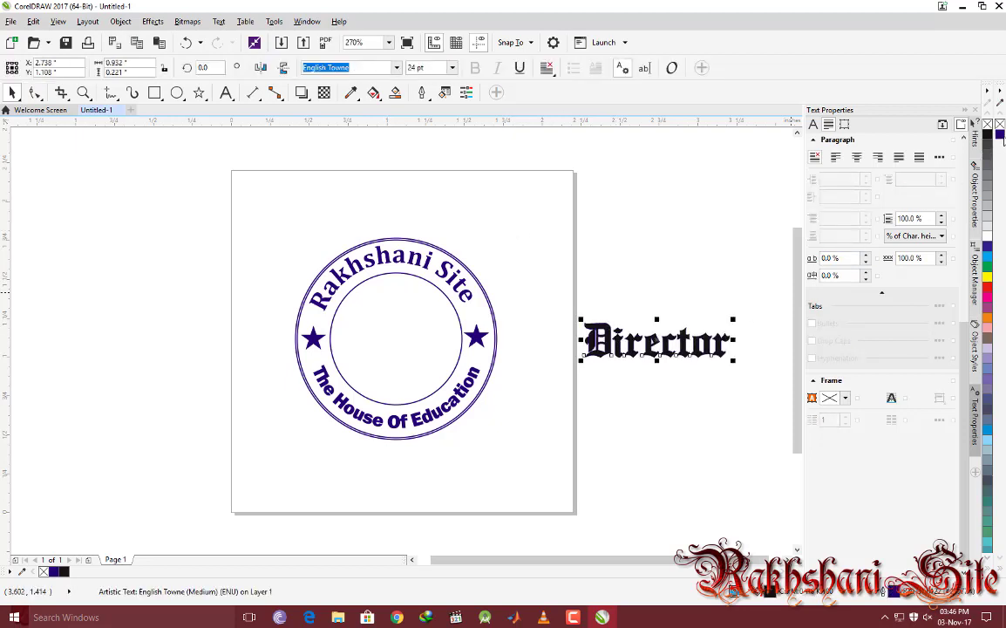
{"action": "left_click", "coordinate": [725, 395]}
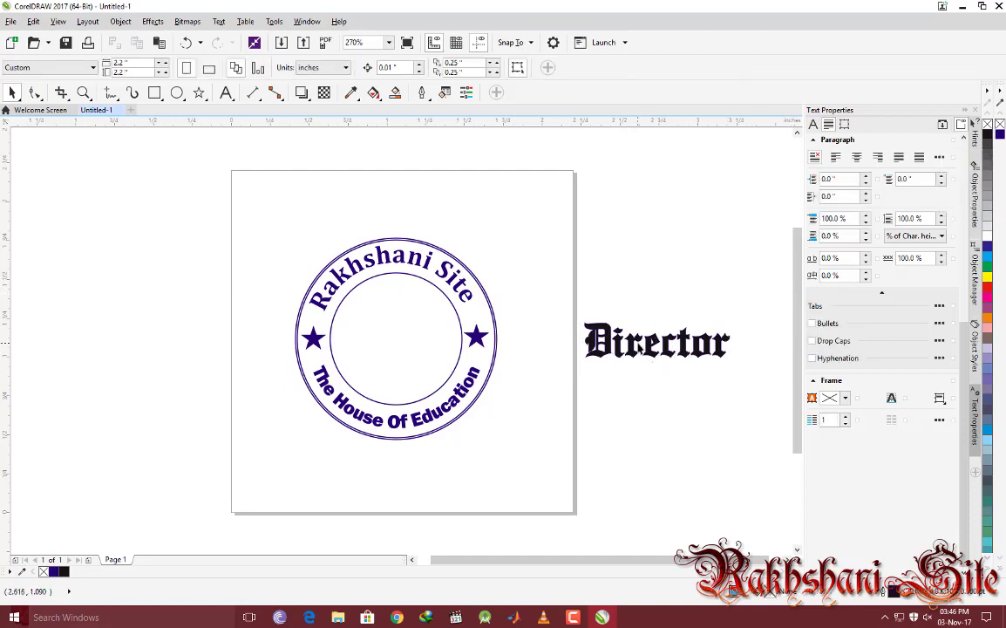
{"action": "left_click", "coordinate": [627, 353]}
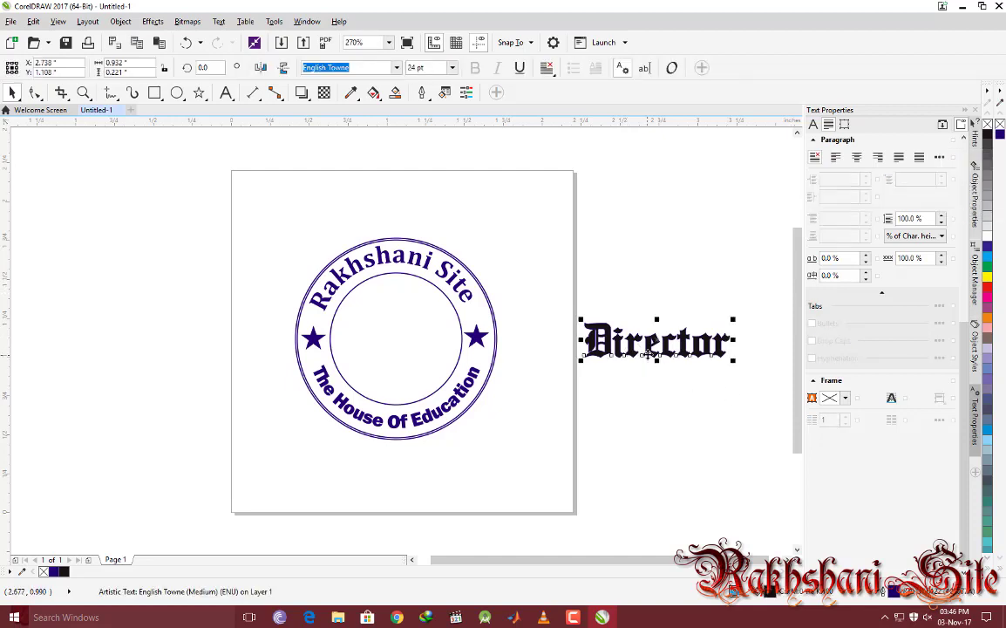
{"action": "left_click", "coordinate": [422, 92]}
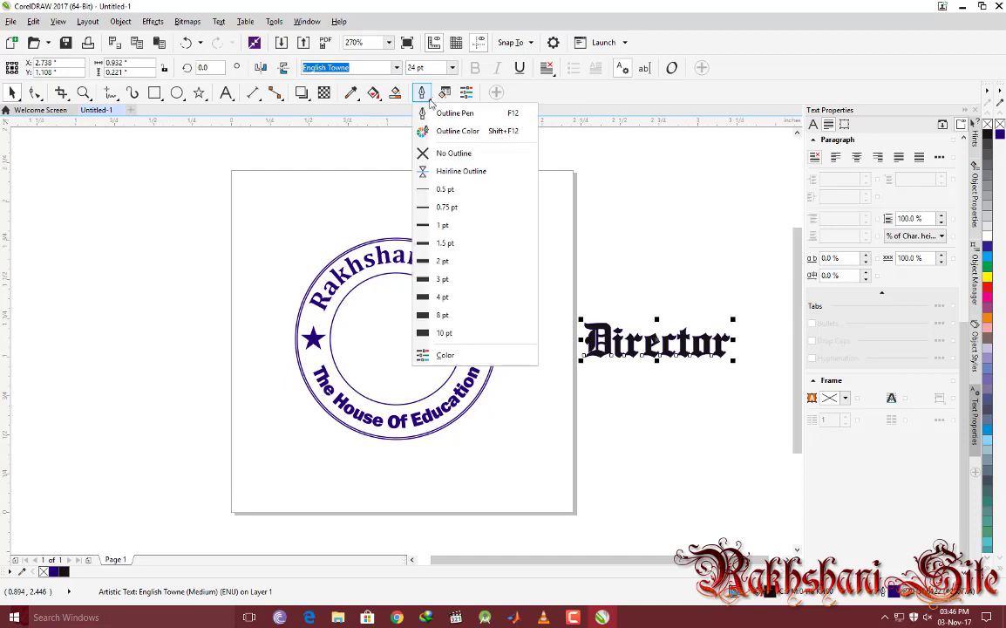
{"action": "left_click", "coordinate": [432, 149]}
{"action": "left_click", "coordinate": [627, 347]}
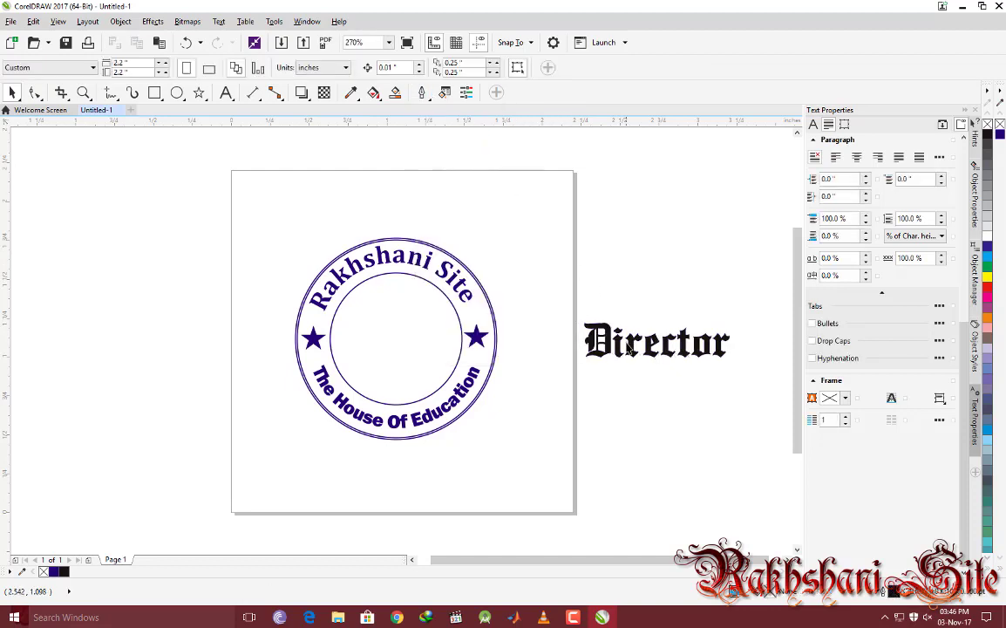
{"action": "left_click", "coordinate": [607, 357]}
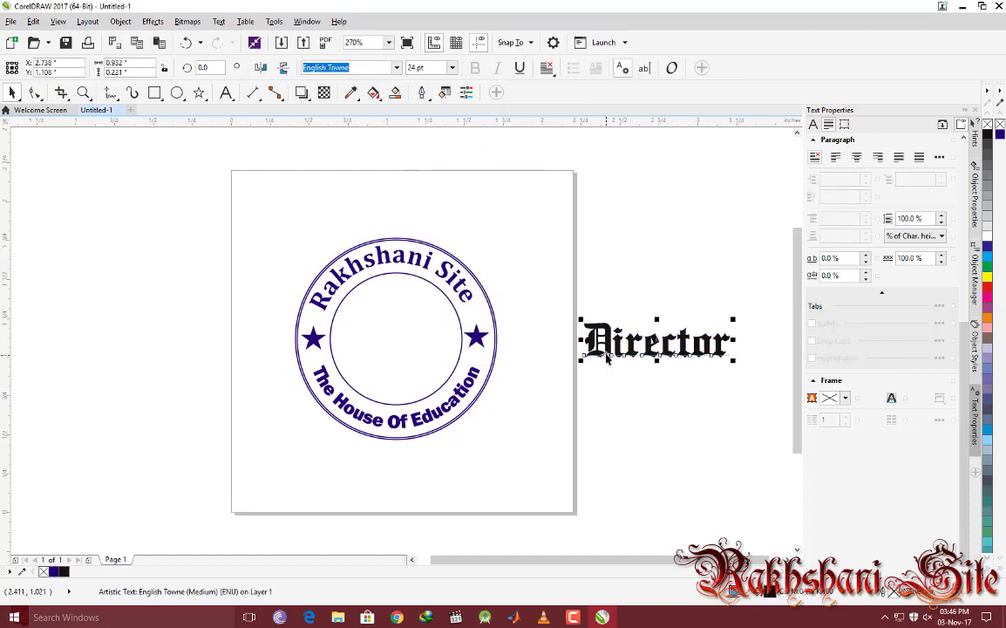
{"action": "key", "text": "ctrl+z"}
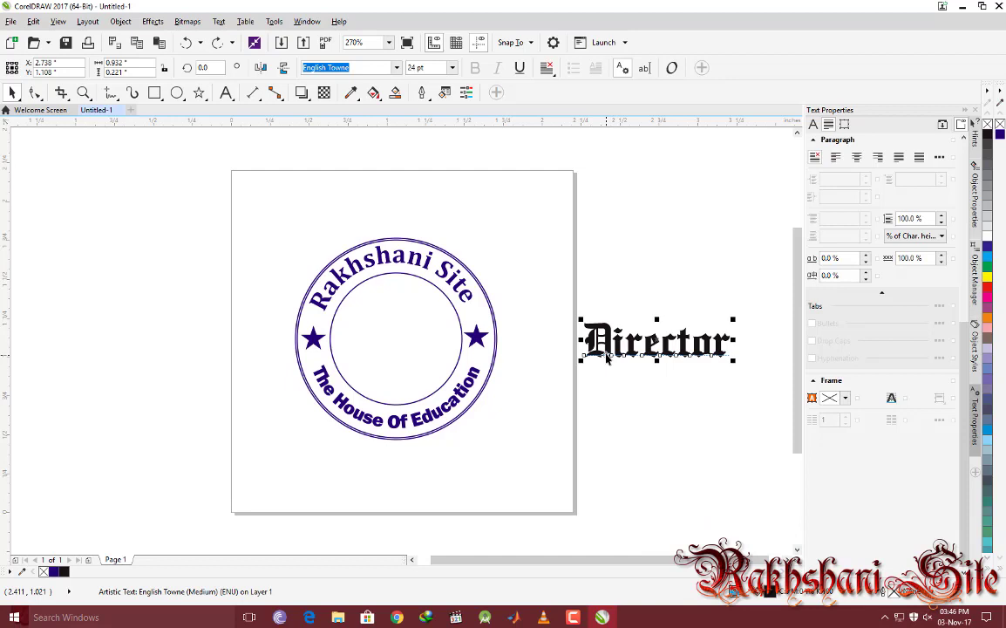
- Fill the Director text with the seal's dark blue and deselect it
{"action": "left_click", "coordinate": [999, 133]}
{"action": "left_click", "coordinate": [628, 236]}
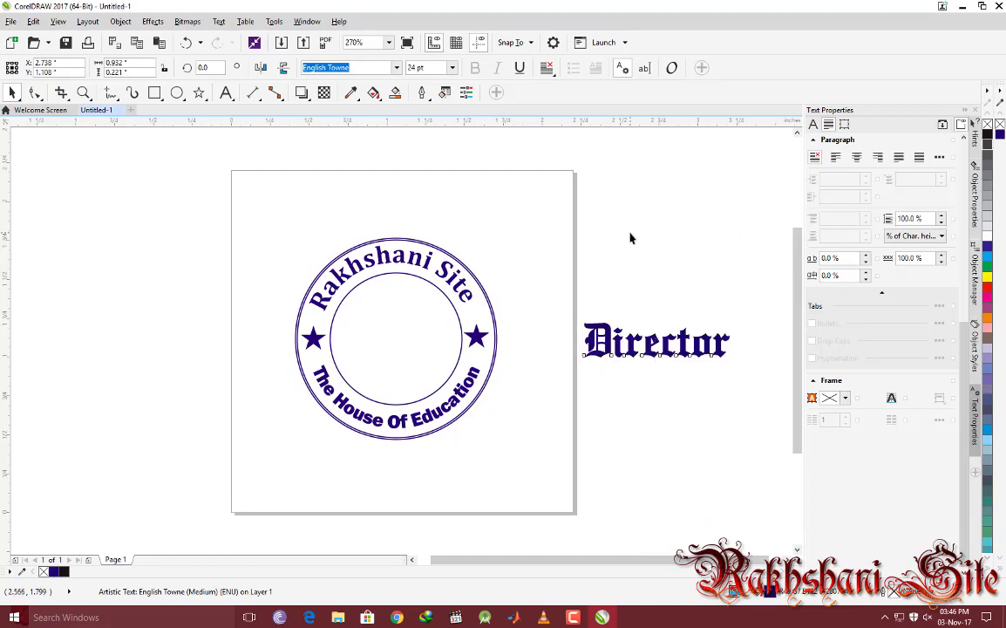
- Shrink the Director text to about 16.8 pt, centre it inside the seal's inner circle and deselect it
{"action": "left_click", "coordinate": [634, 347]}
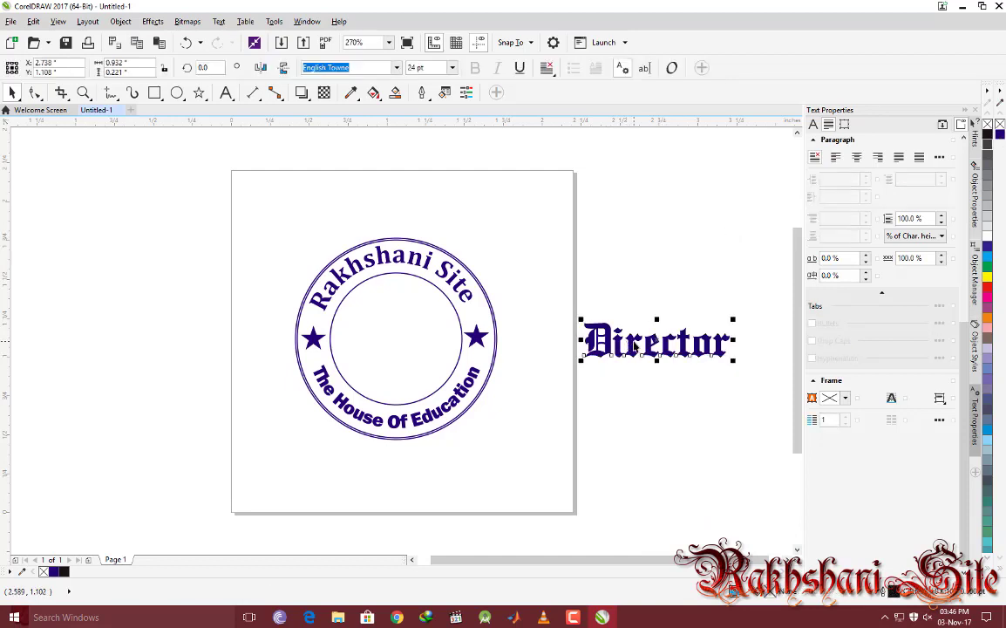
{"action": "left_click_drag", "start_coordinate": [583, 359], "coordinate": [398, 339]}
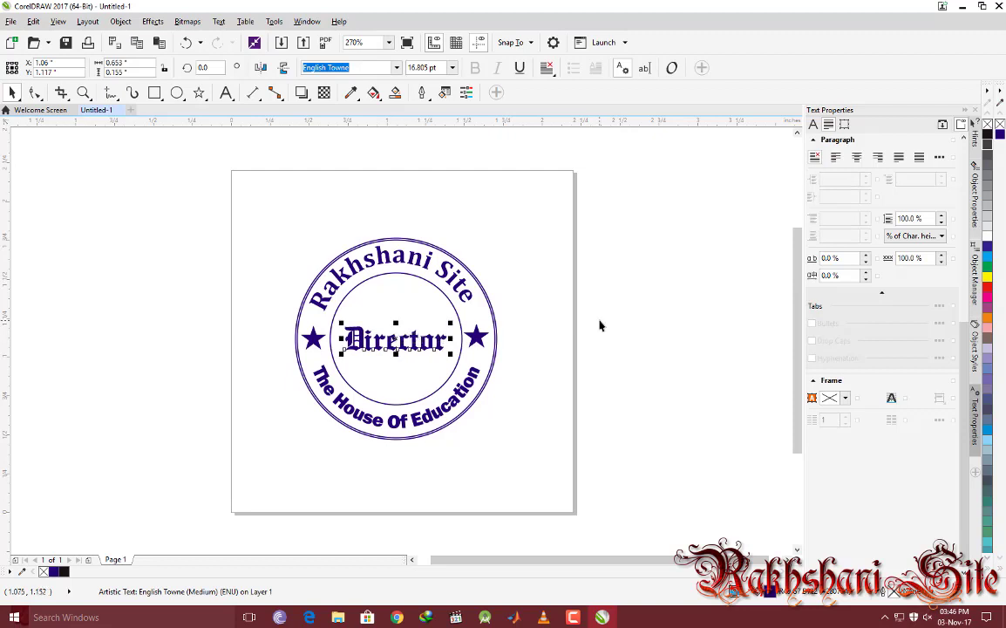
{"action": "left_click", "coordinate": [703, 315]}
{"action": "left_click_drag", "start_coordinate": [381, 280], "coordinate": [525, 467]}
{"action": "left_click", "coordinate": [262, 303]}
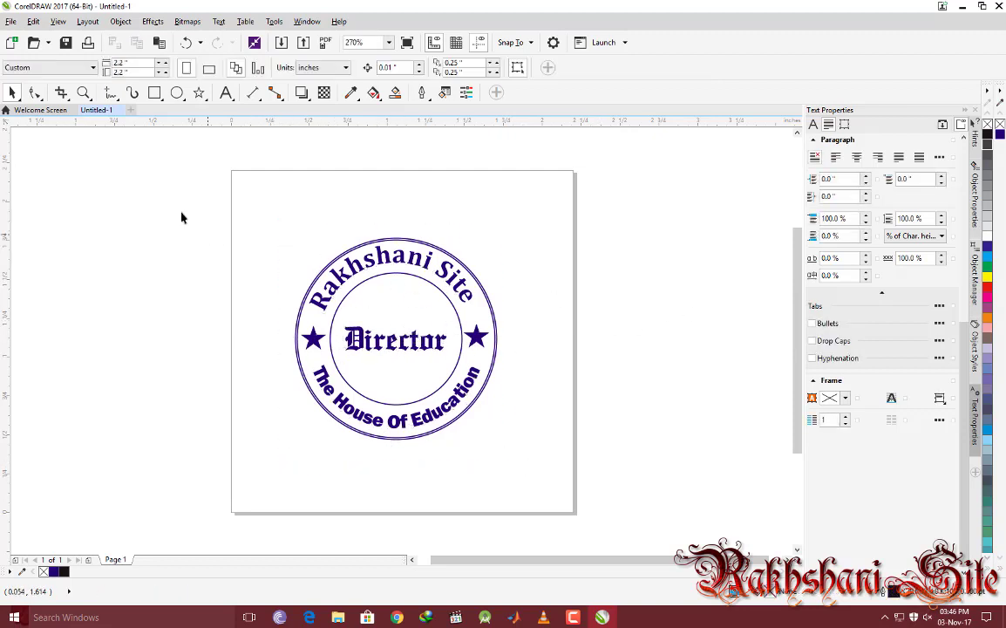
- Add the artistic text Rakhshani Site Stamp in 24 pt Arial and centre it above the seal
{"action": "left_click", "coordinate": [221, 96]}
{"action": "left_click", "coordinate": [291, 202]}
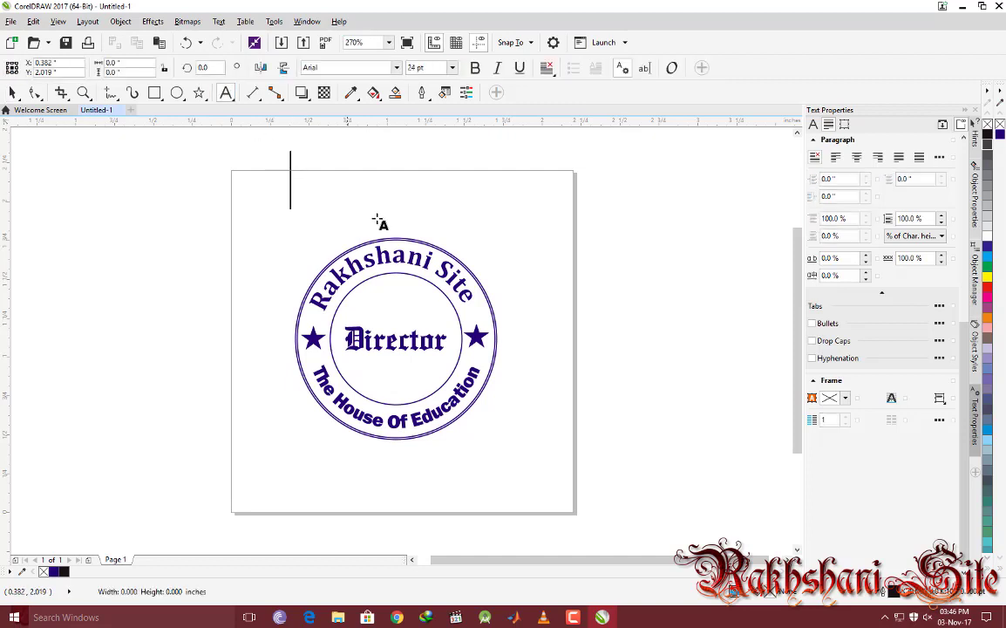
{"action": "type", "text": "Ra"}
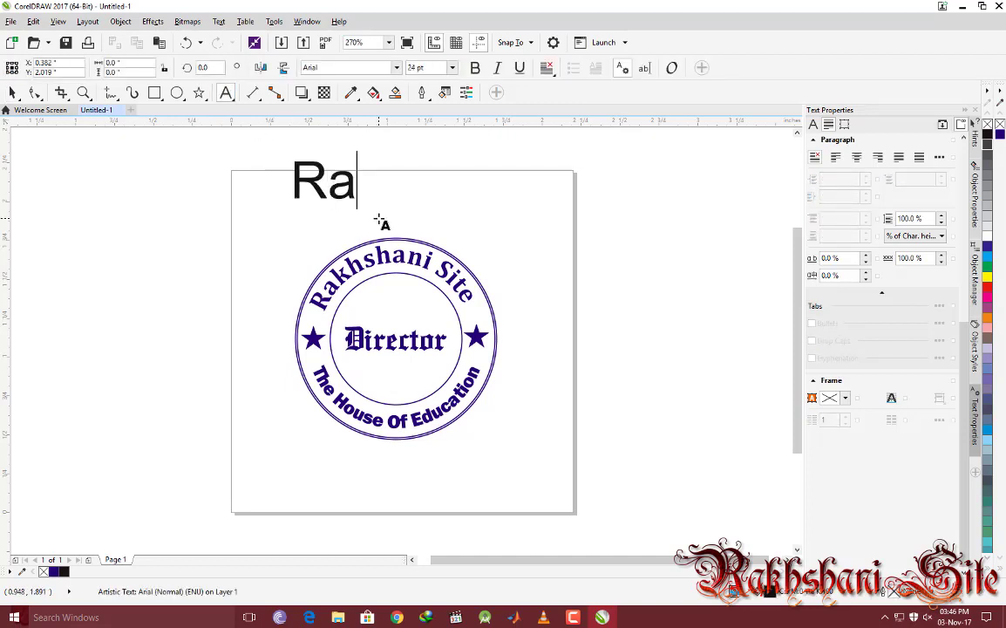
{"action": "type", "text": "khshani "}
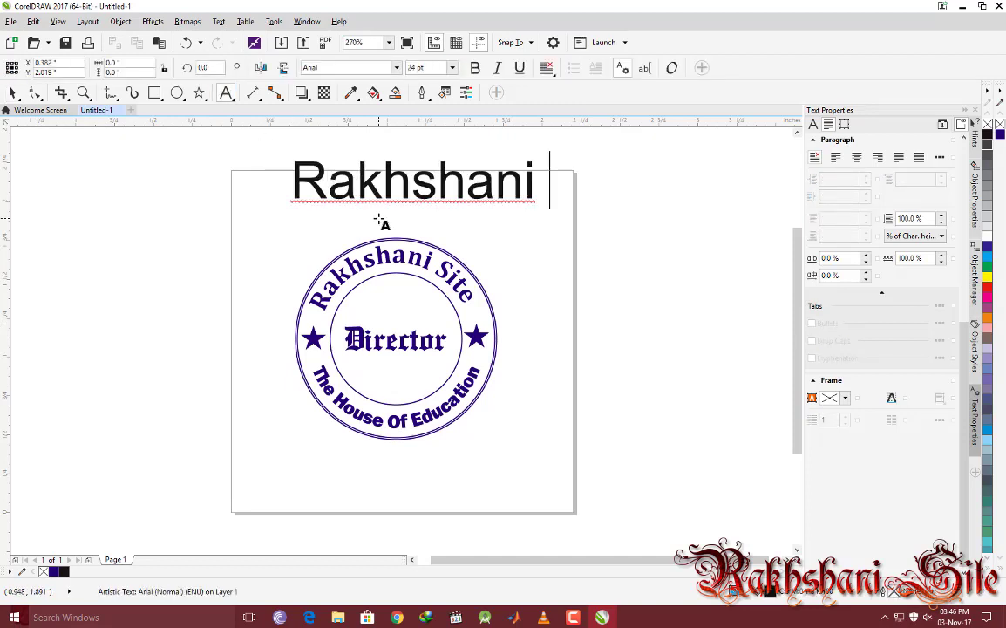
{"action": "type", "text": "Site Stamp"}
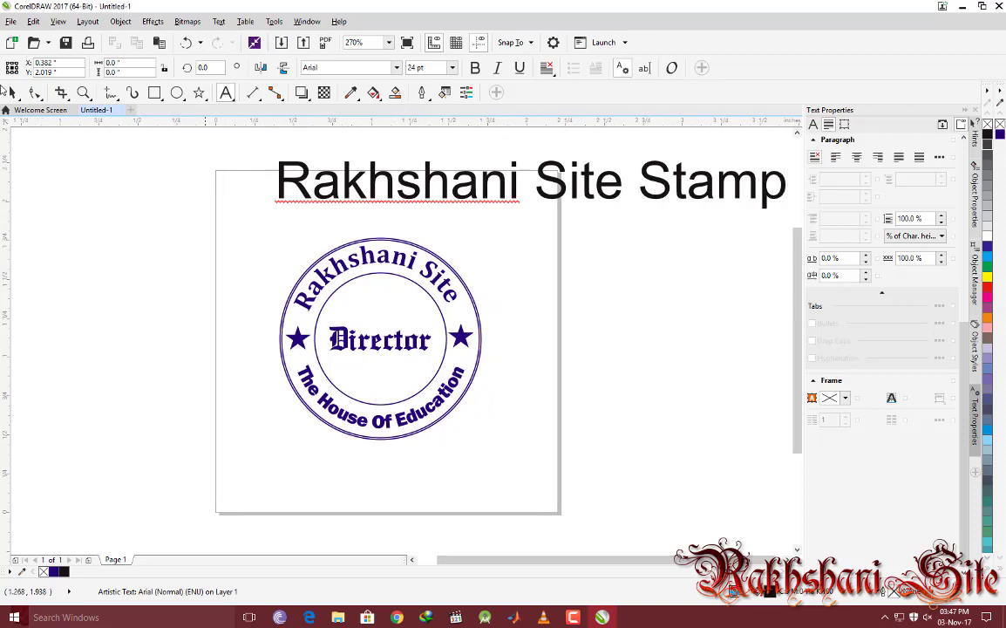
{"action": "key", "text": "ctrl+space"}
{"action": "left_click_drag", "start_coordinate": [377, 174], "coordinate": [227, 190]}
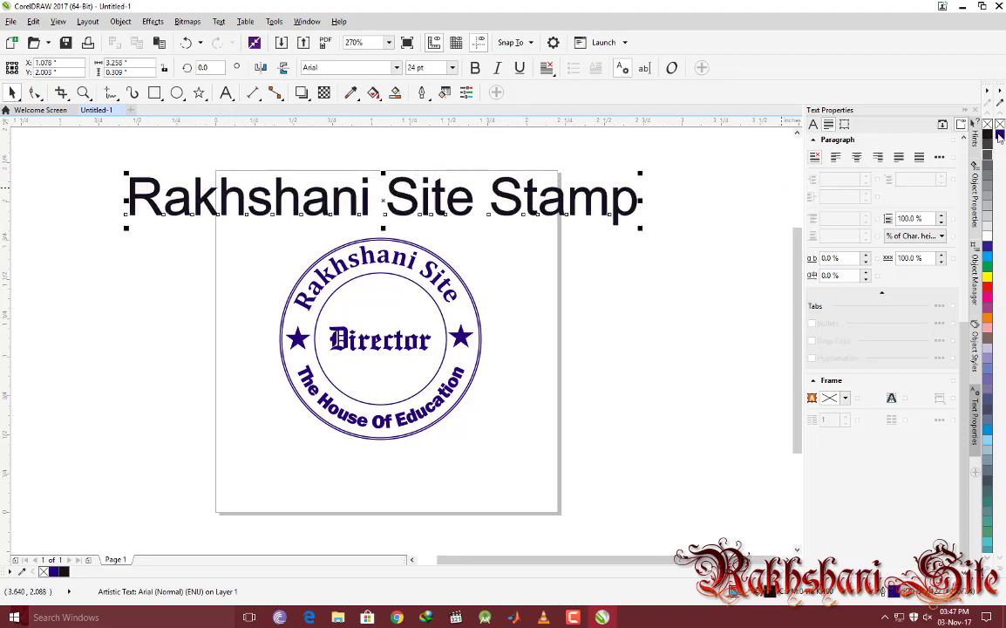
- Fill the Rakhshani Site Stamp text with the seal's dark blue
{"action": "left_click", "coordinate": [1000, 136]}
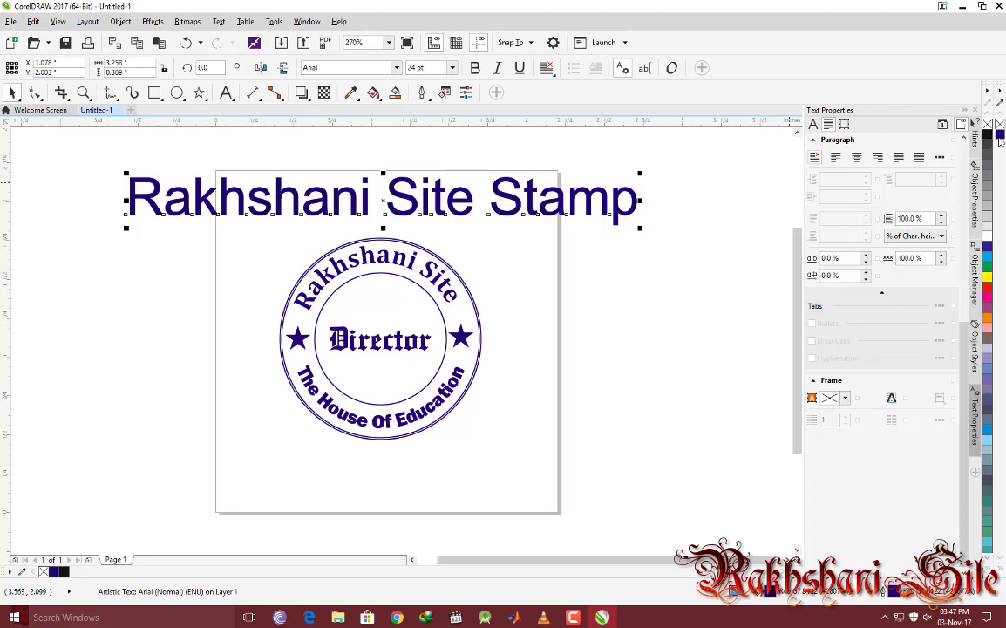
{"action": "left_click", "coordinate": [656, 243]}
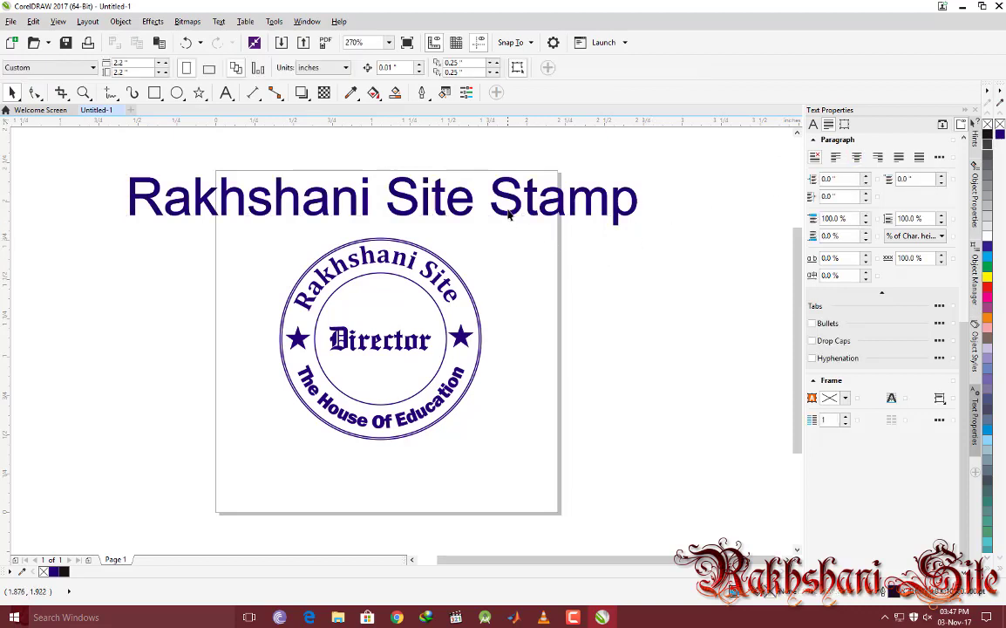
{"action": "left_click", "coordinate": [339, 213]}
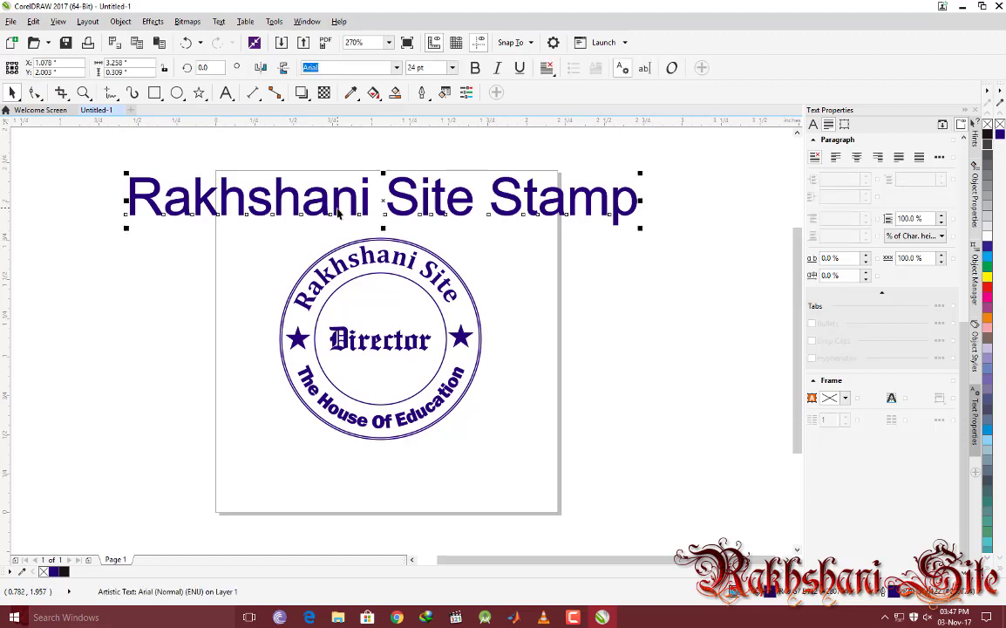